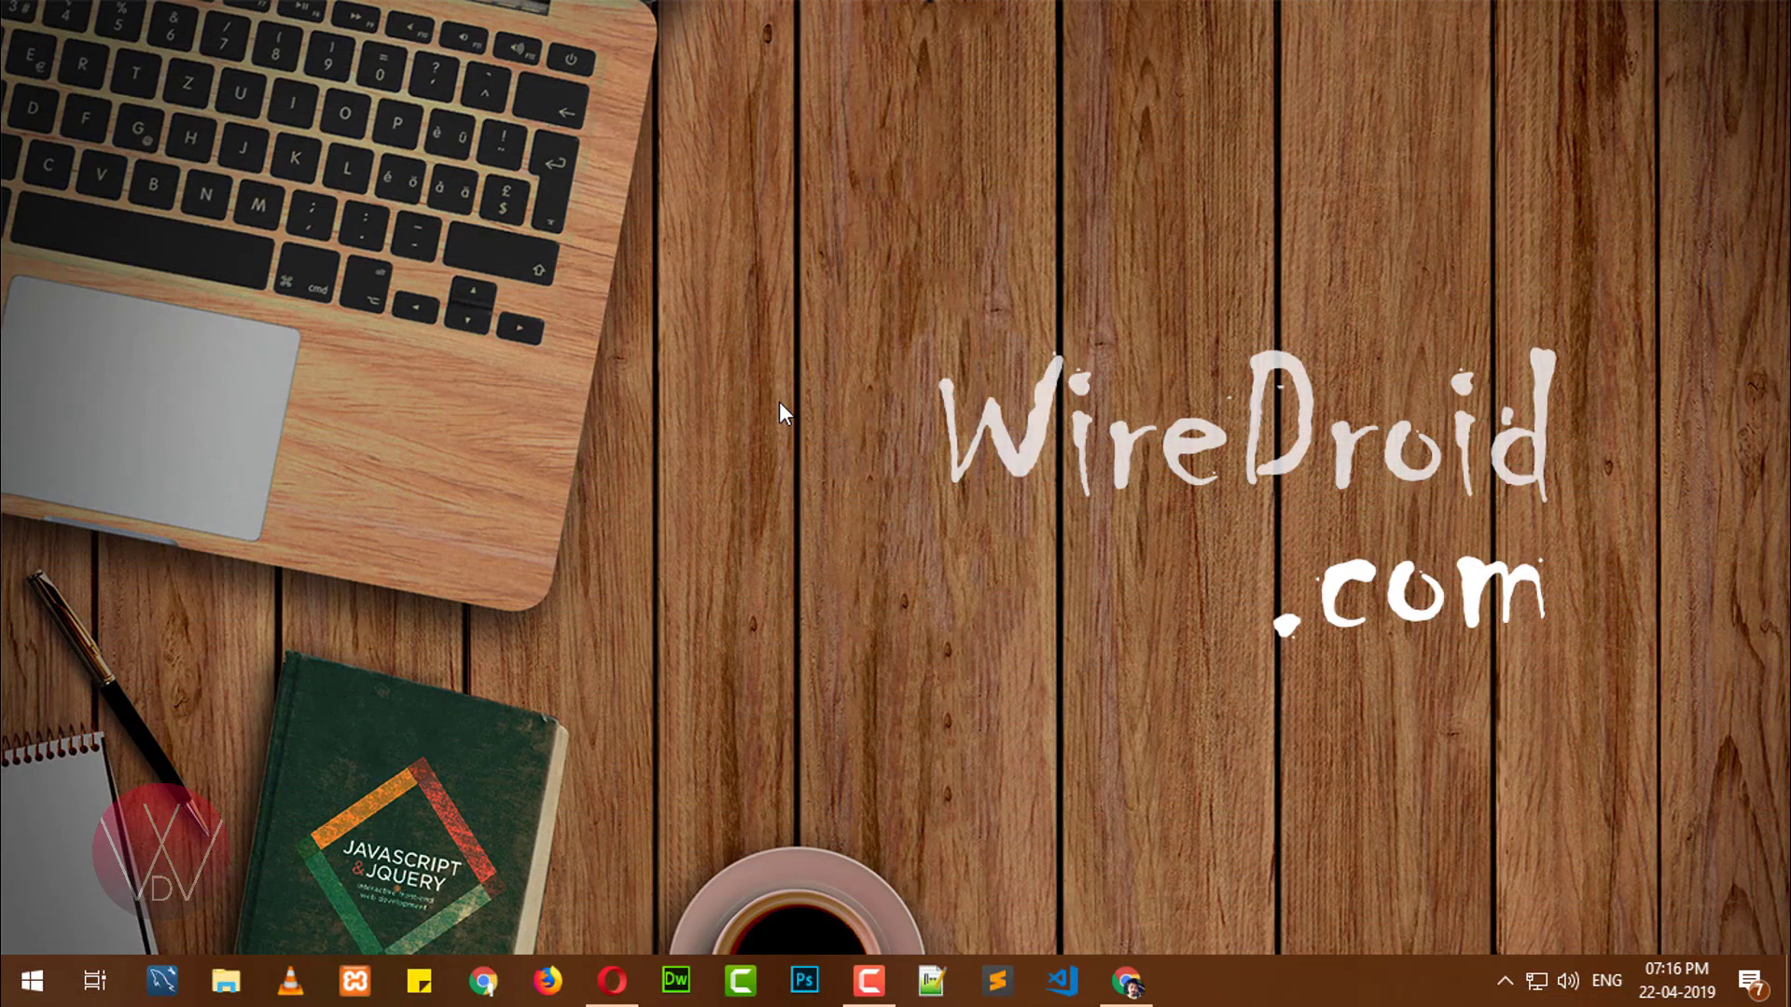
# - Search Chrome in a new tab for 'google fonts', using the corrected spelling suggestion
pyautogui.click(1125, 980)
pyautogui.hotkey('ctrl', 't')
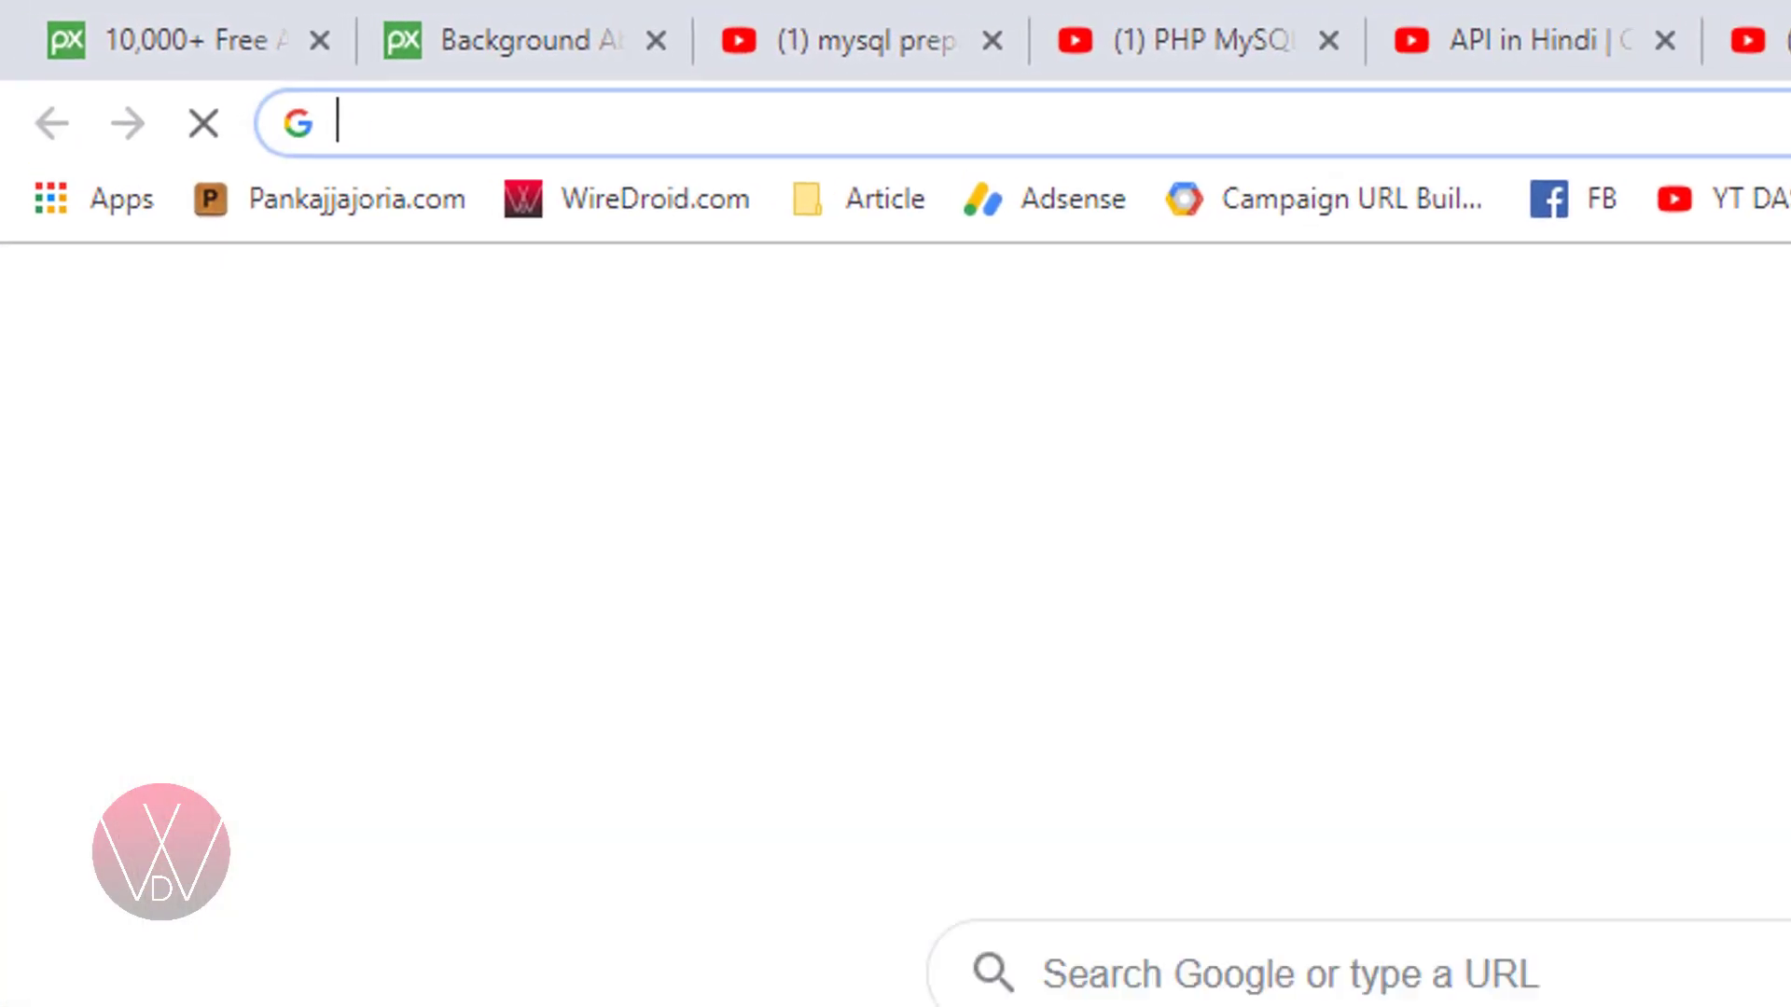
pyautogui.write('ggo')
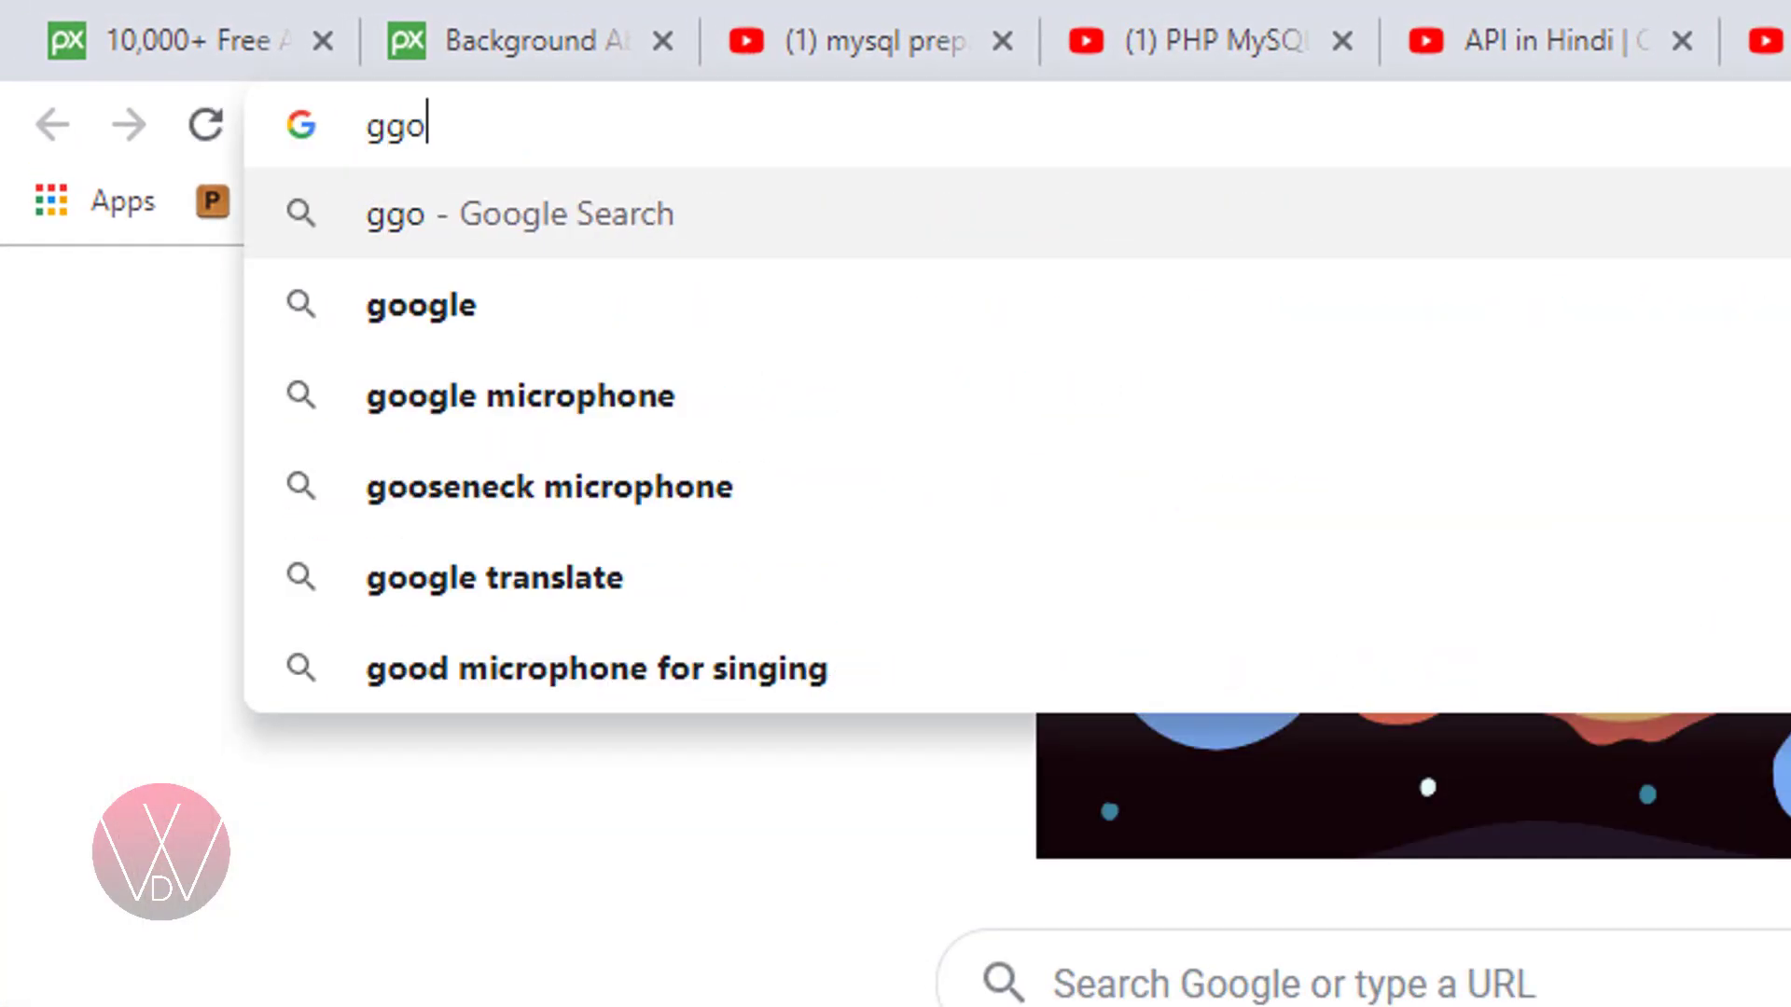
pyautogui.write('gle fonts')
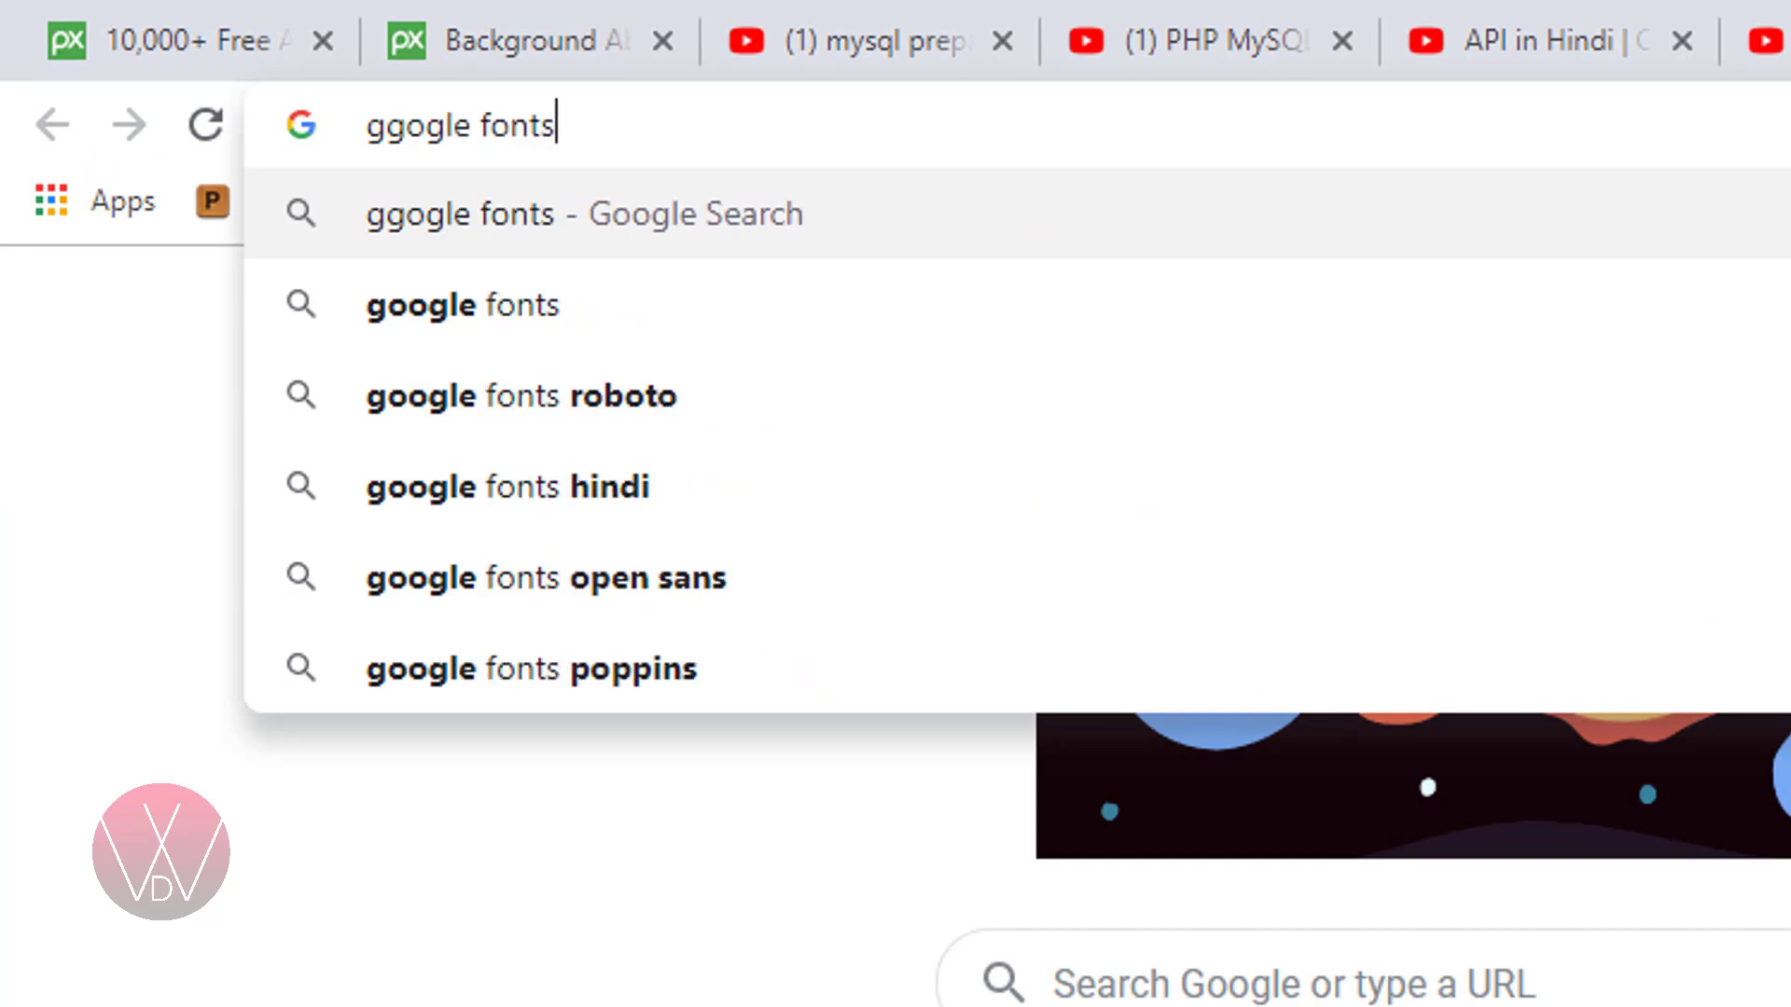
pyautogui.press('Return')
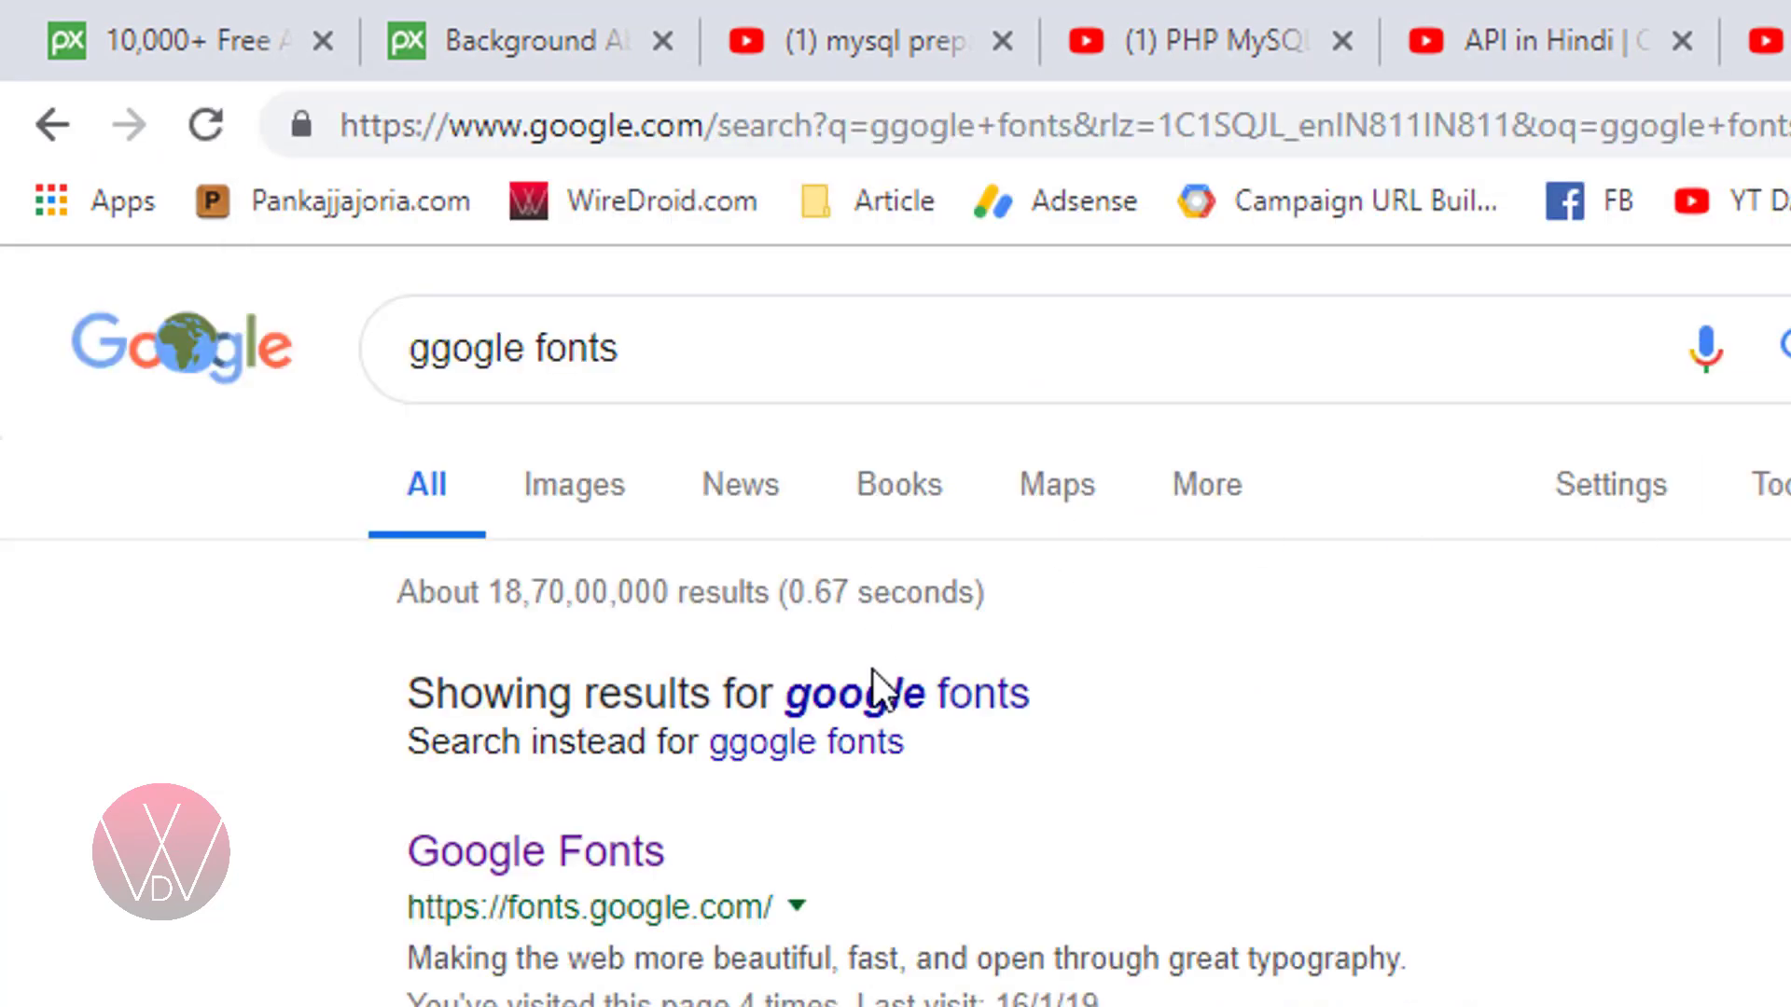
pyautogui.click(923, 690)
# - Open the Google Fonts site, filter it to Devanagari, and browse the 44 matching families
pyautogui.click(600, 701)
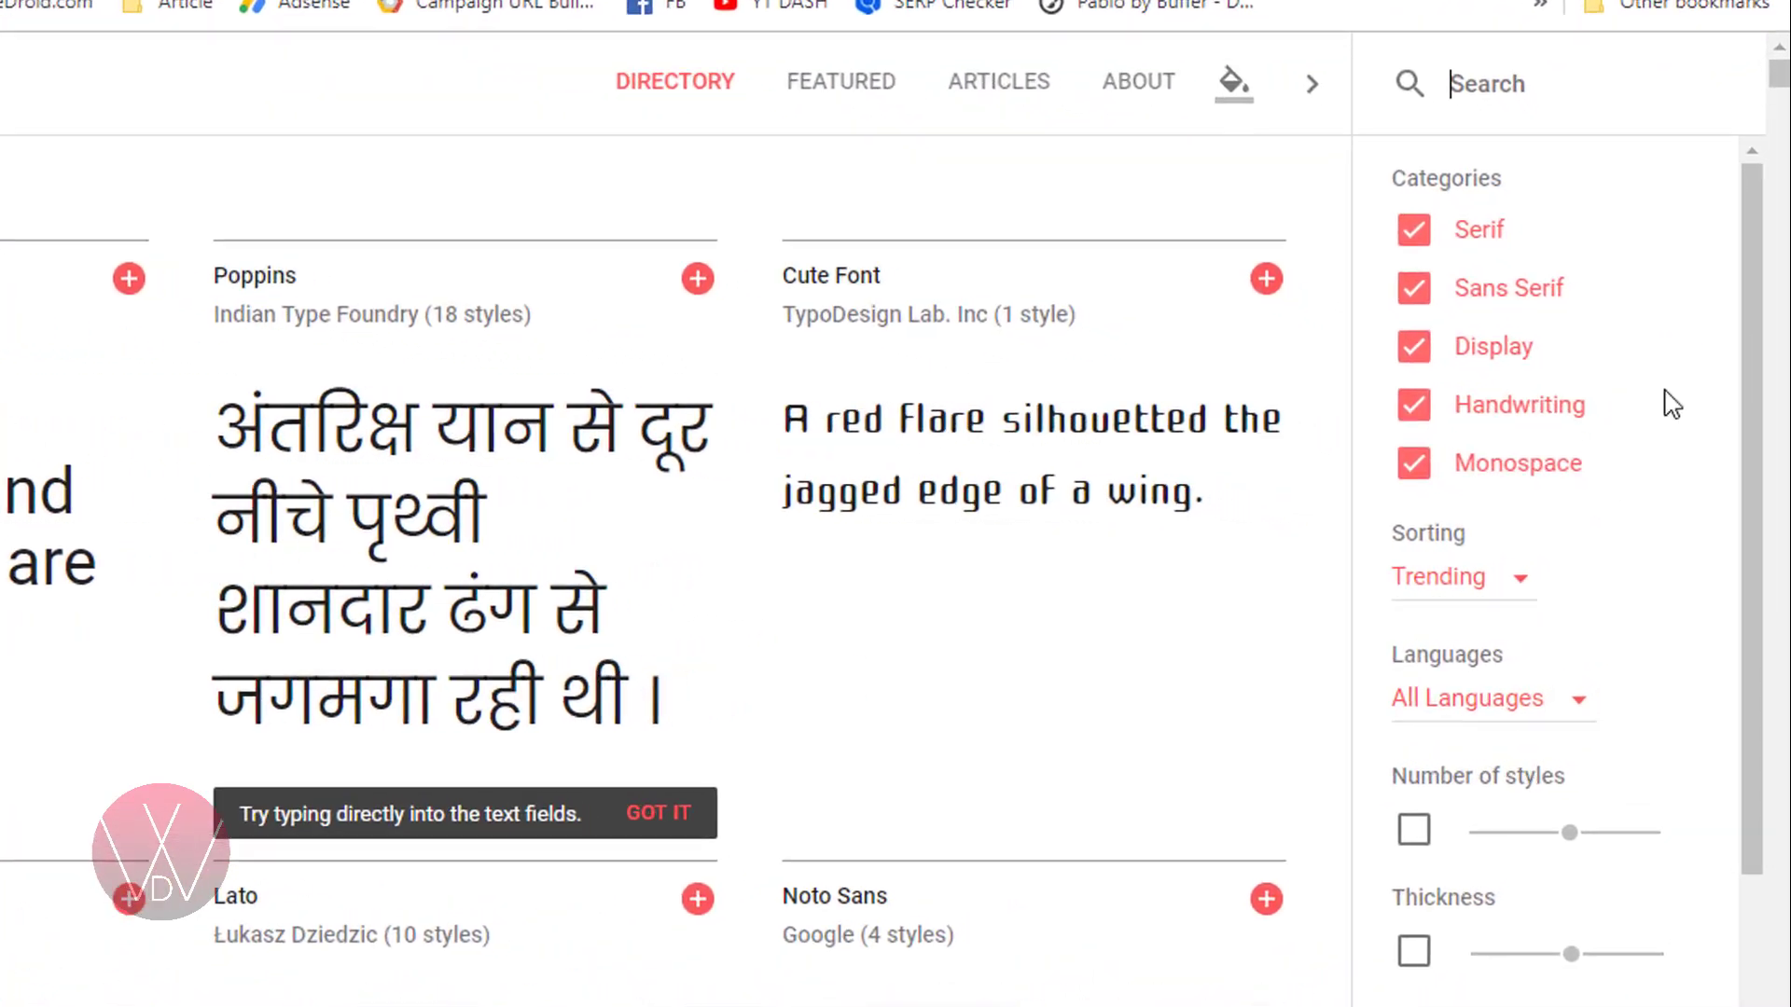
pyautogui.scroll(-3, 1478, 387)
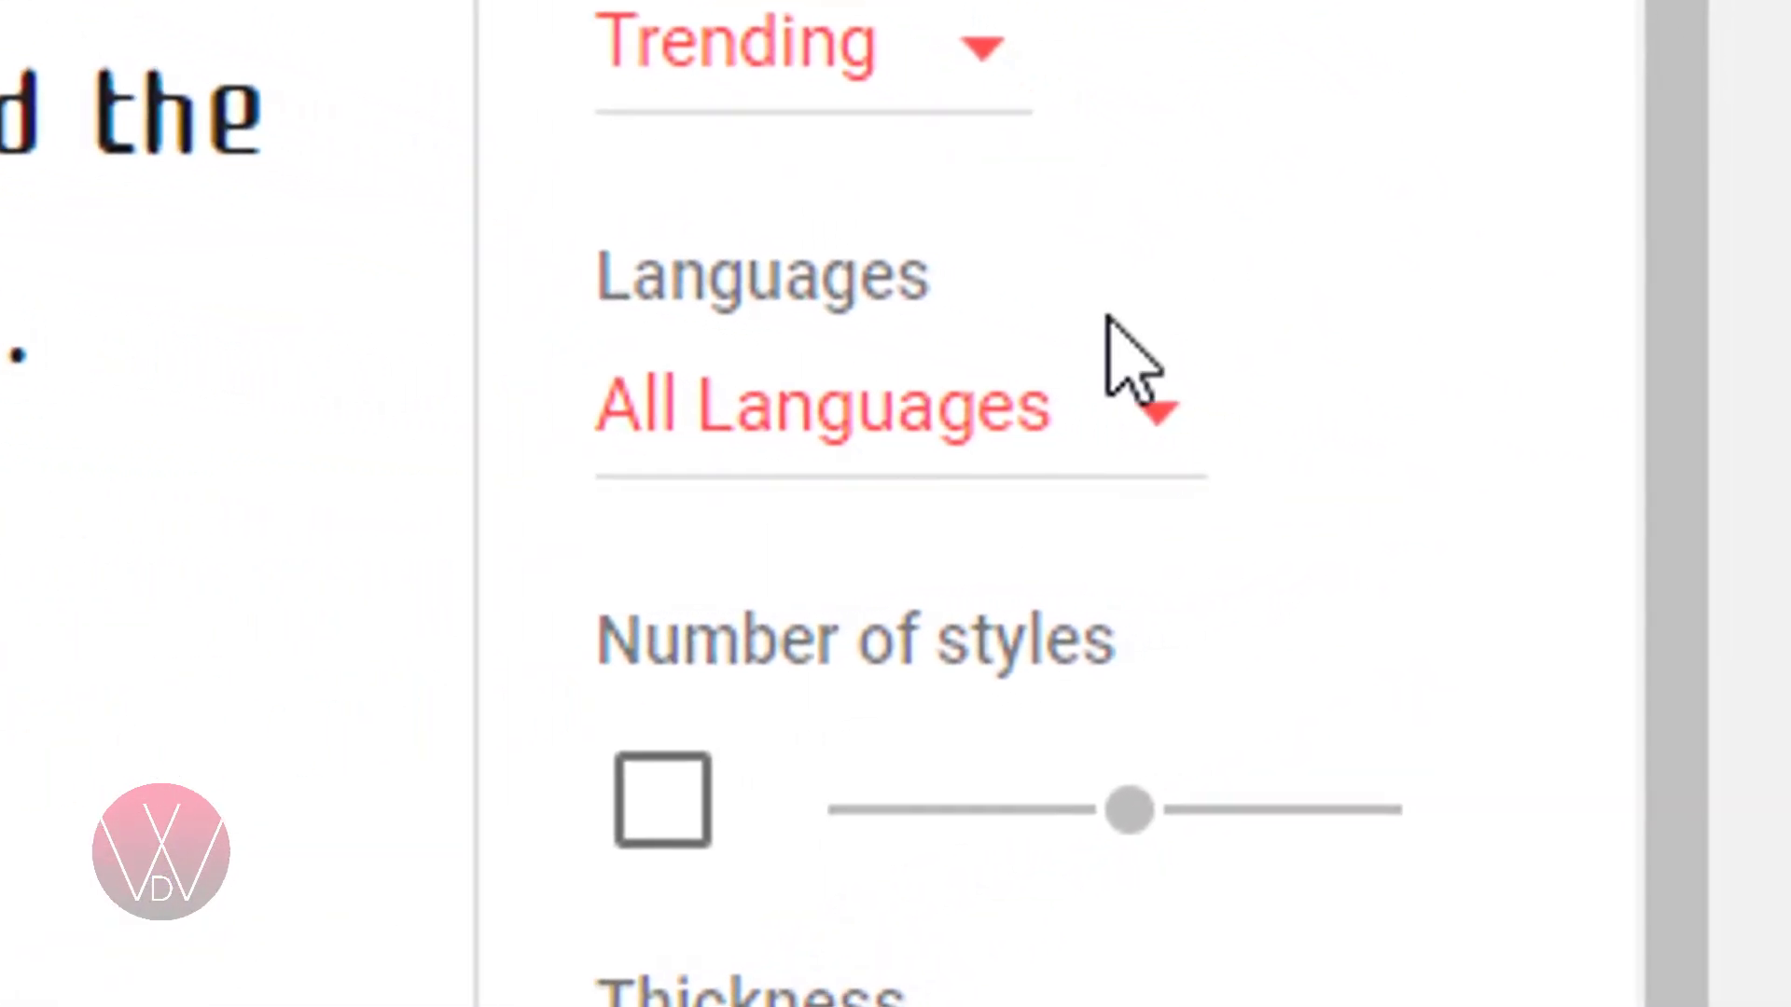
pyautogui.click(1136, 401)
pyautogui.scroll(-3, 927, 937)
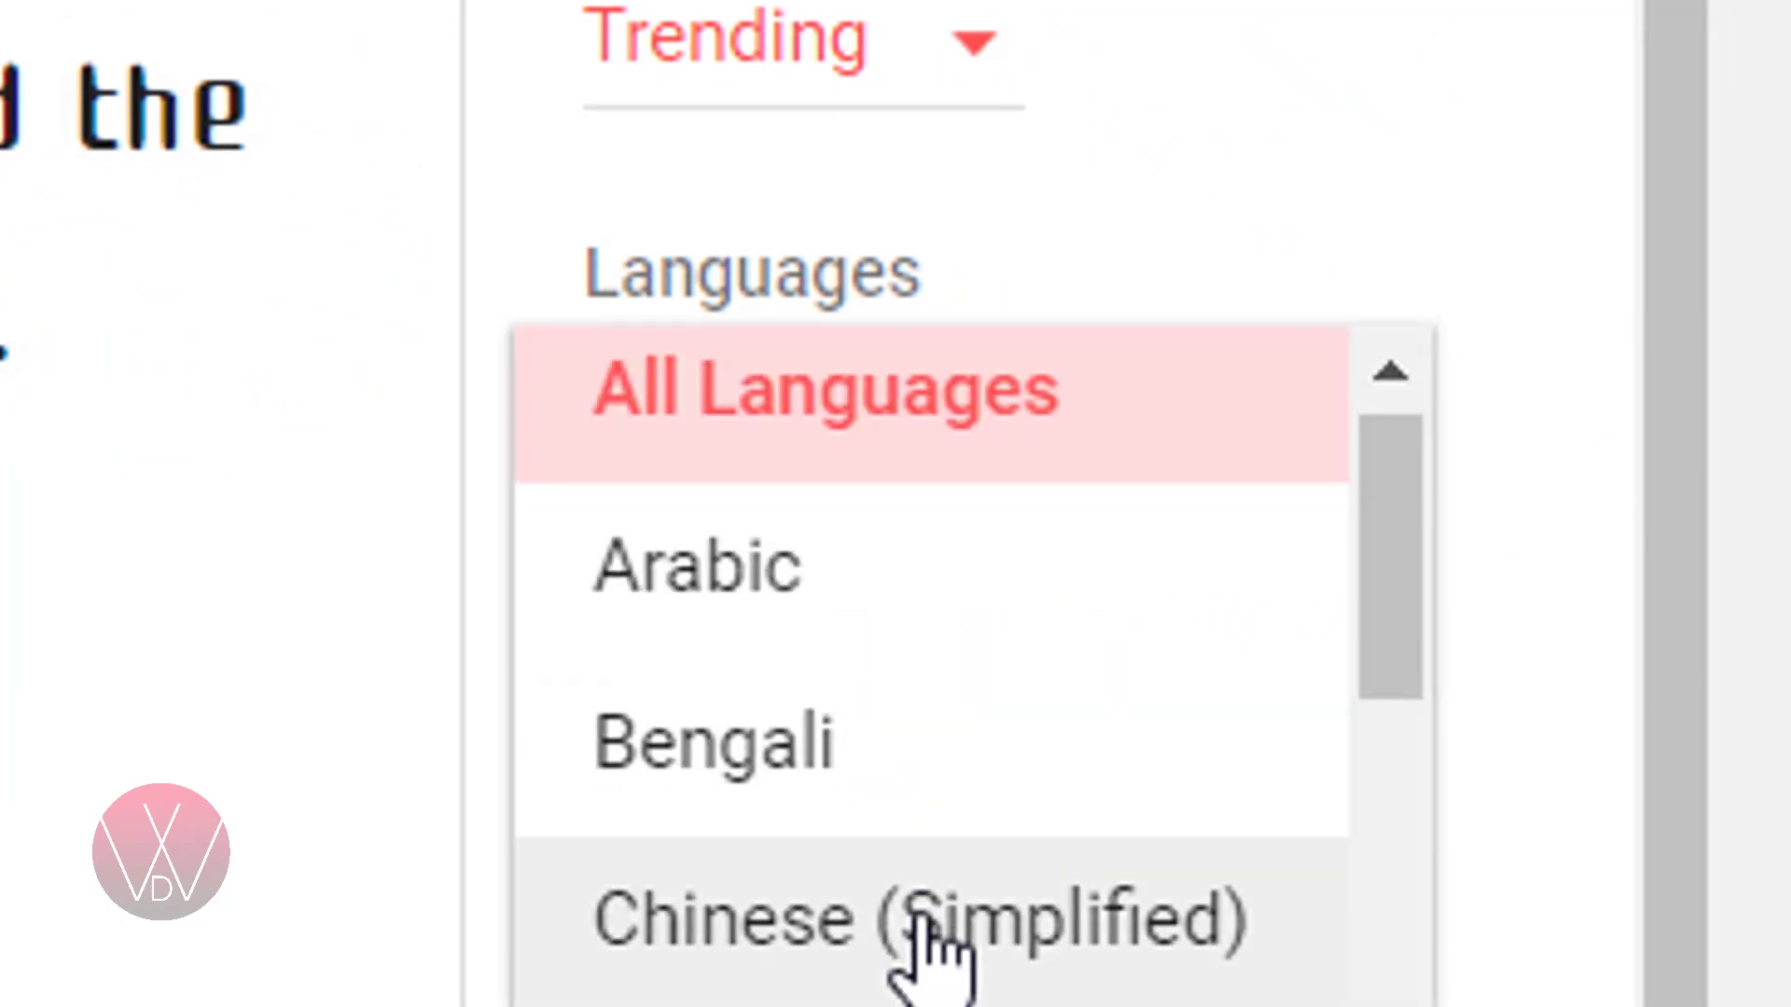
pyautogui.scroll(-3, 919, 923)
pyautogui.scroll(2, 904, 895)
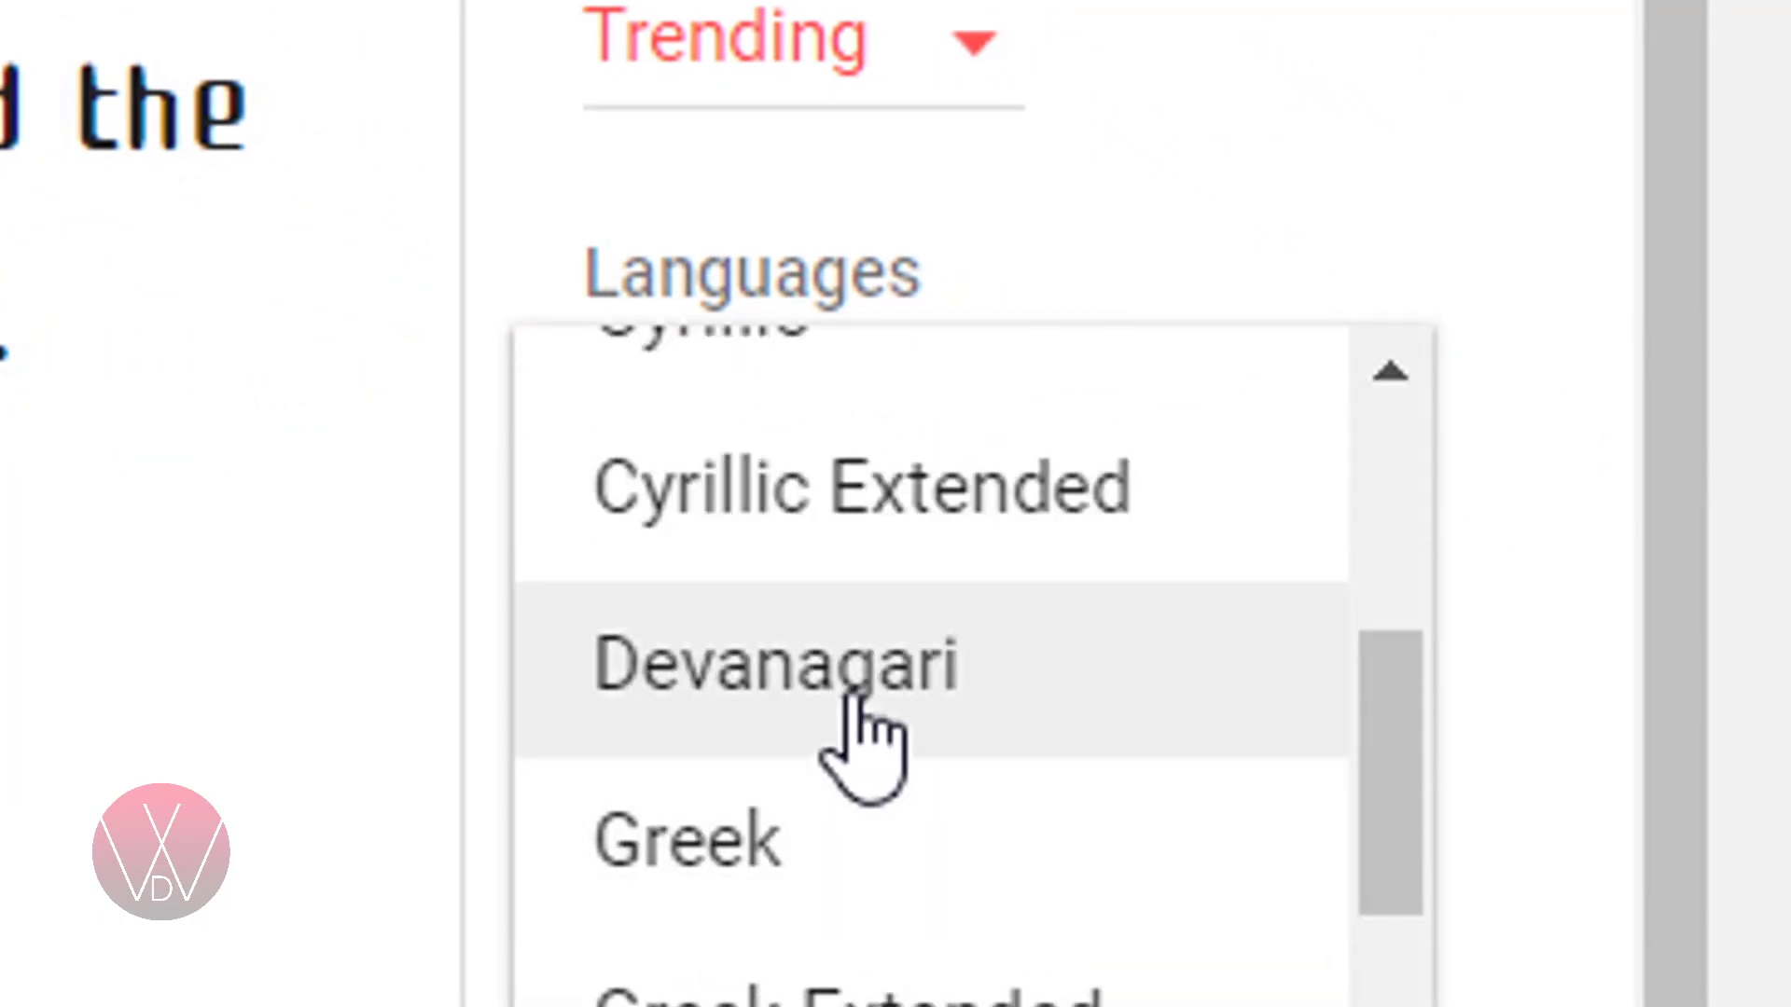
pyautogui.click(854, 700)
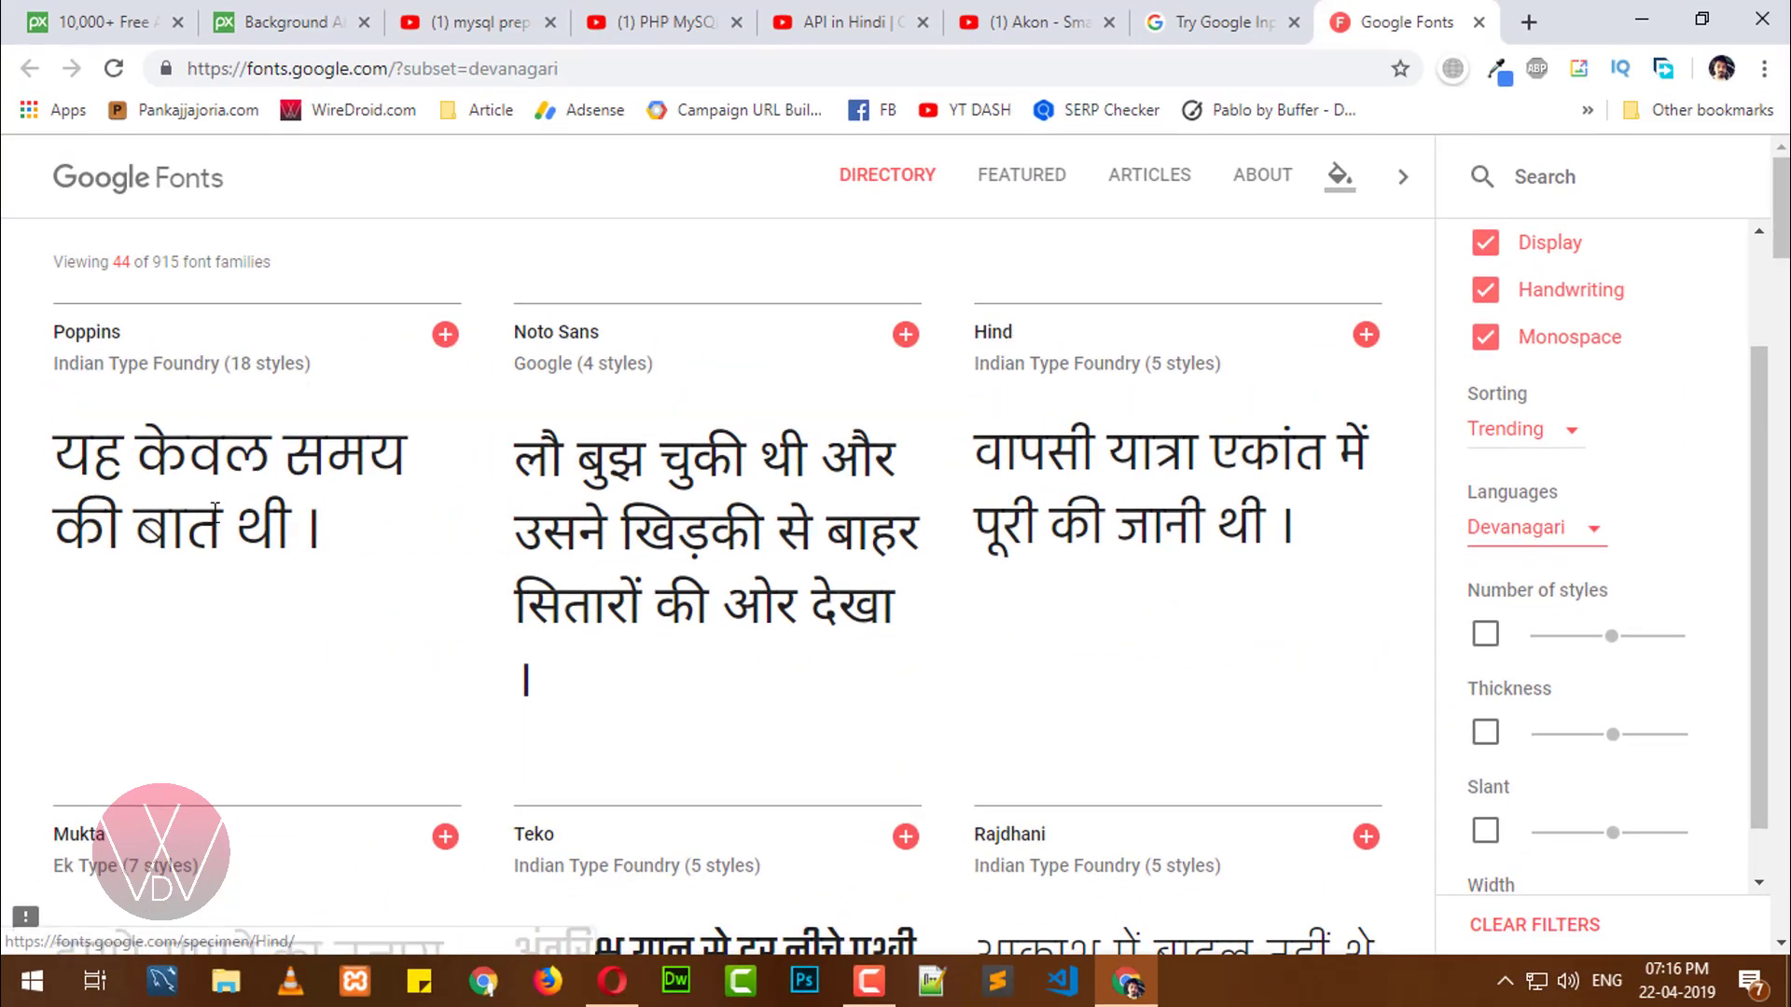
pyautogui.scroll(-4, 20, 615)
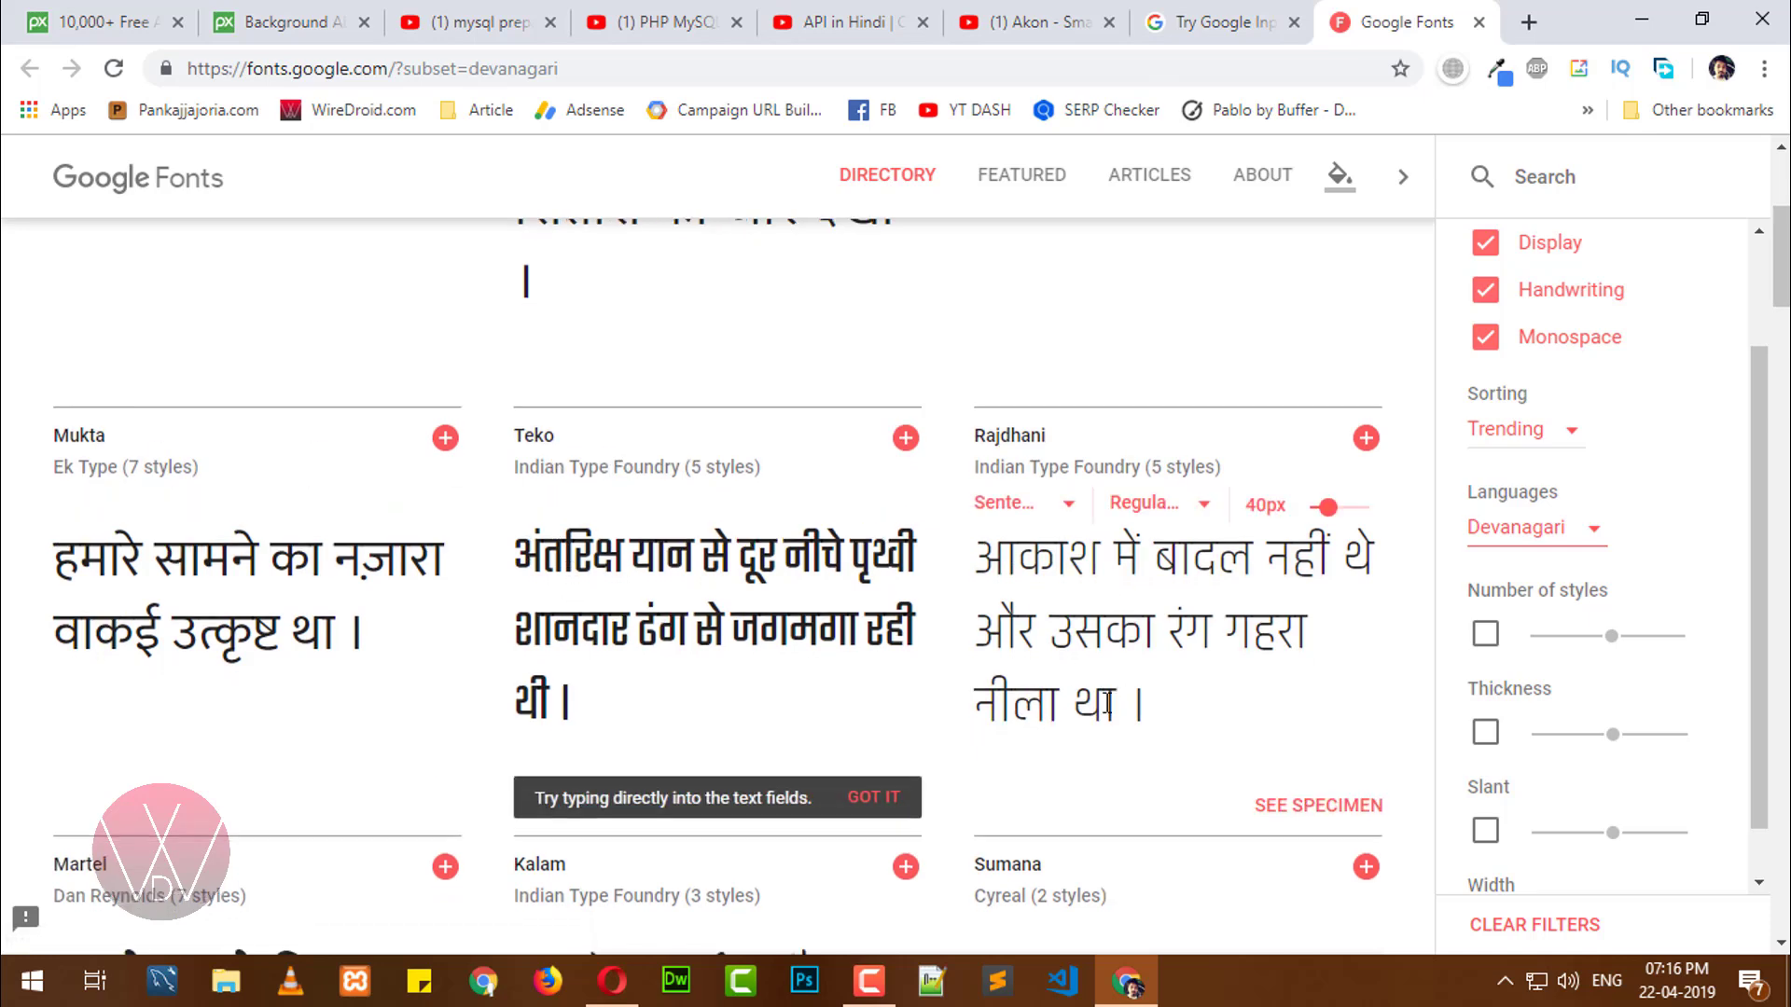
pyautogui.scroll(-5, 484, 516)
pyautogui.moveTo(258, 560)
pyautogui.scroll(-2, 370, 563)
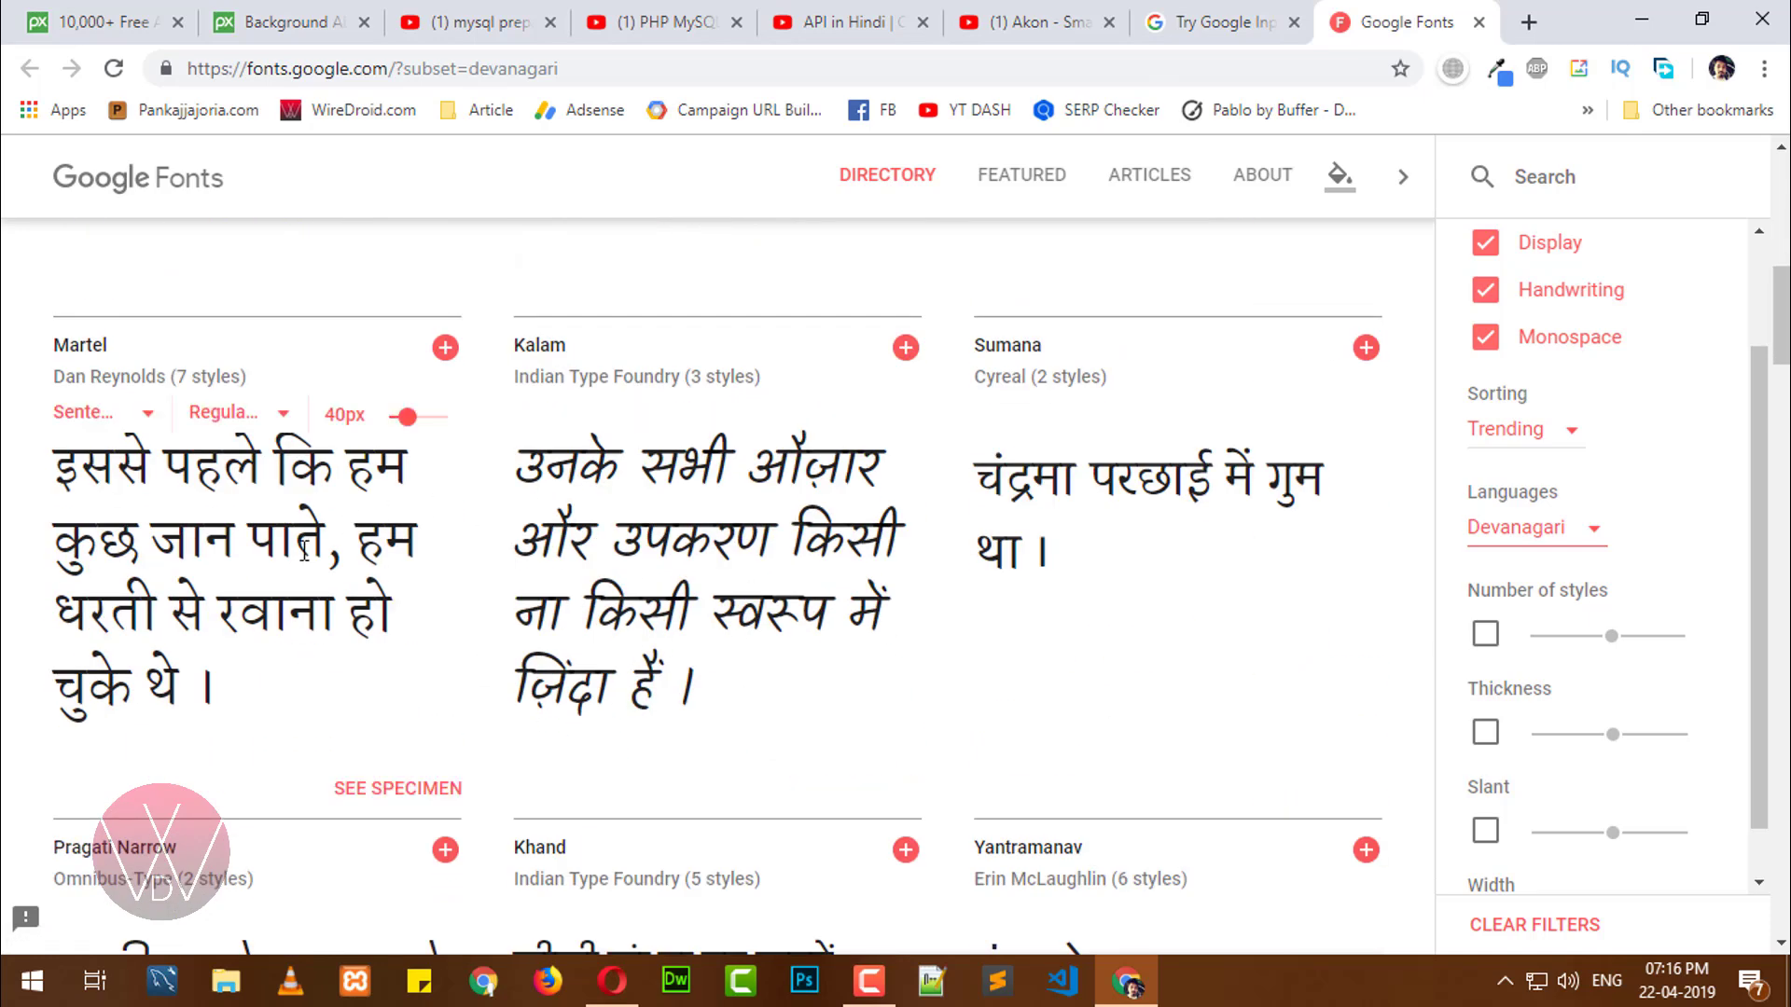
pyautogui.scroll(4, 258, 580)
pyautogui.scroll(4, 259, 580)
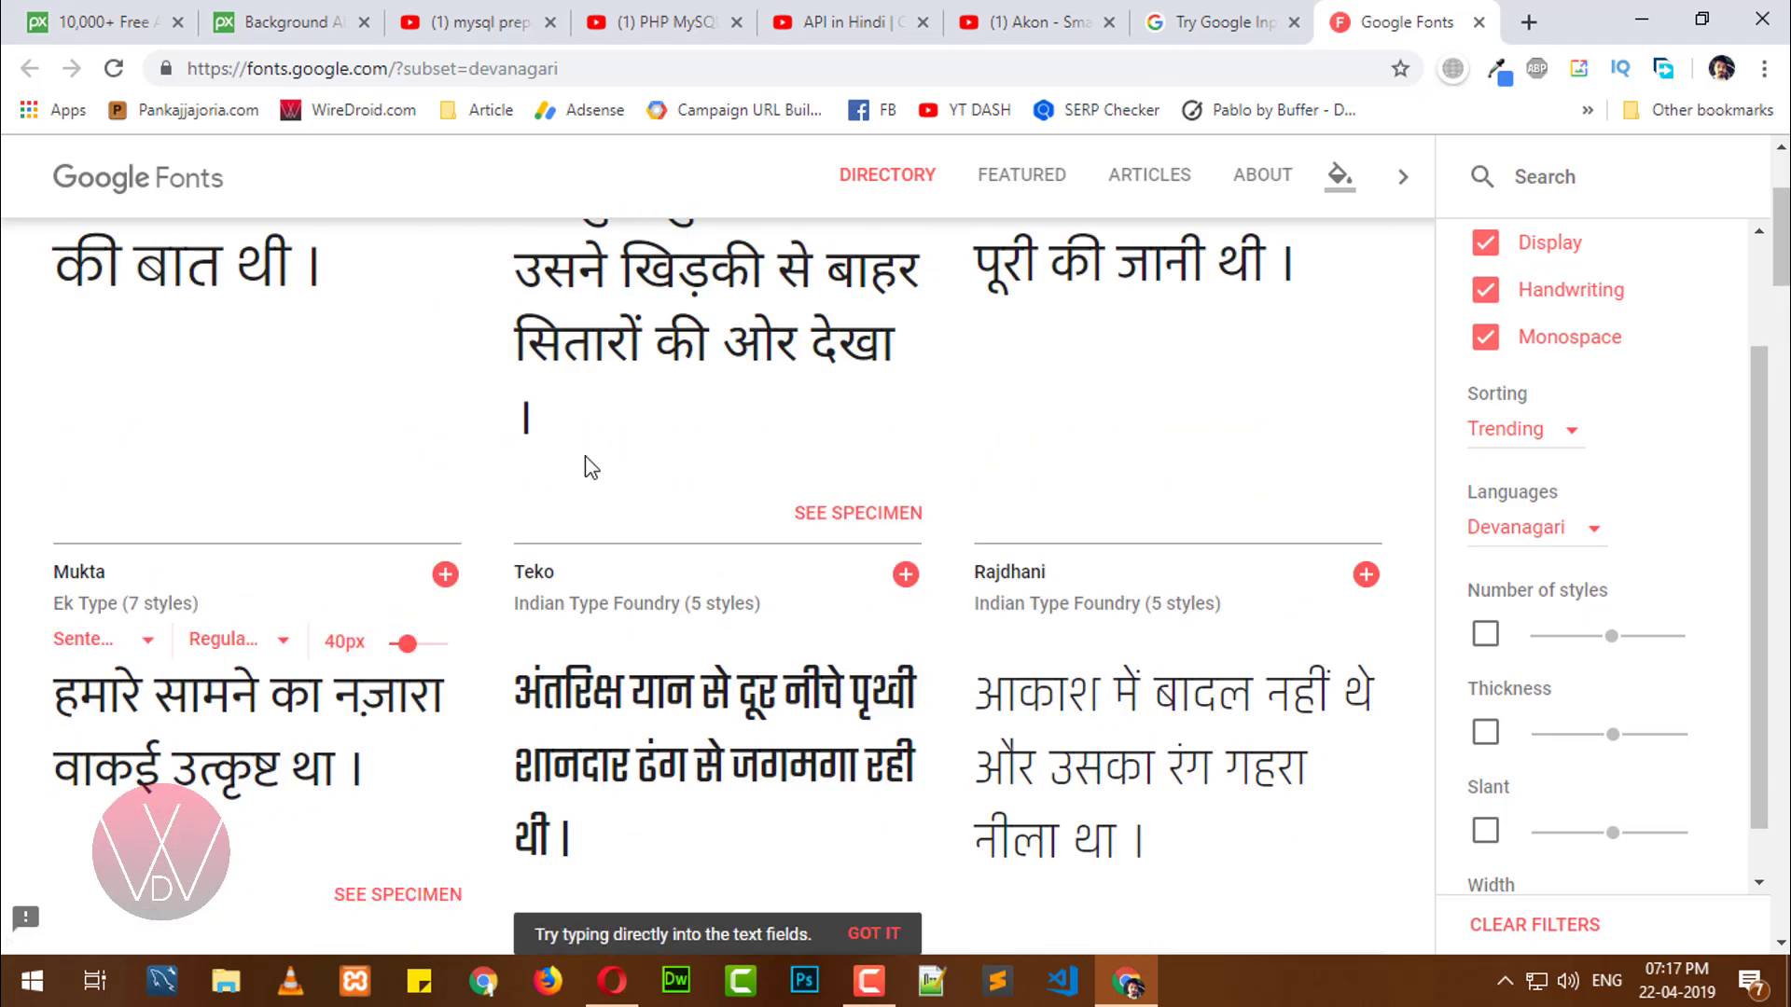
# - Add the Mukta, Martel, Kalam and Baloo families to the font selection
pyautogui.click(445, 575)
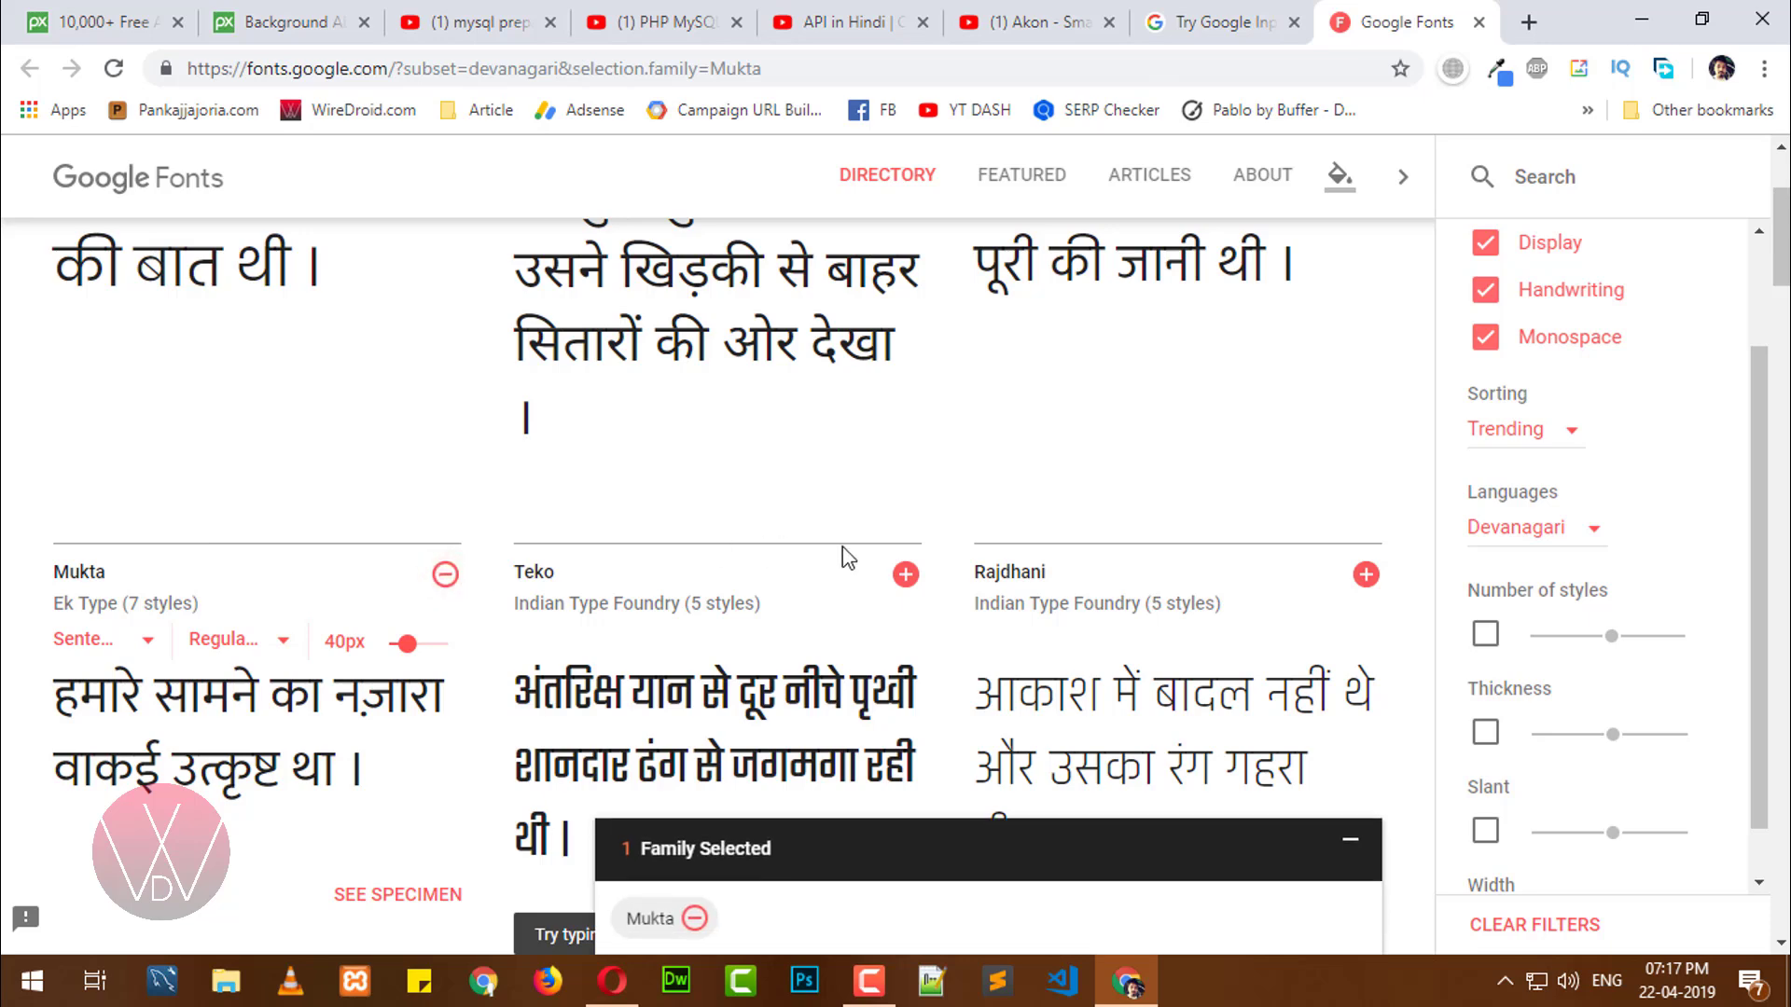
pyautogui.scroll(-1, 877, 555)
pyautogui.scroll(-2, 886, 535)
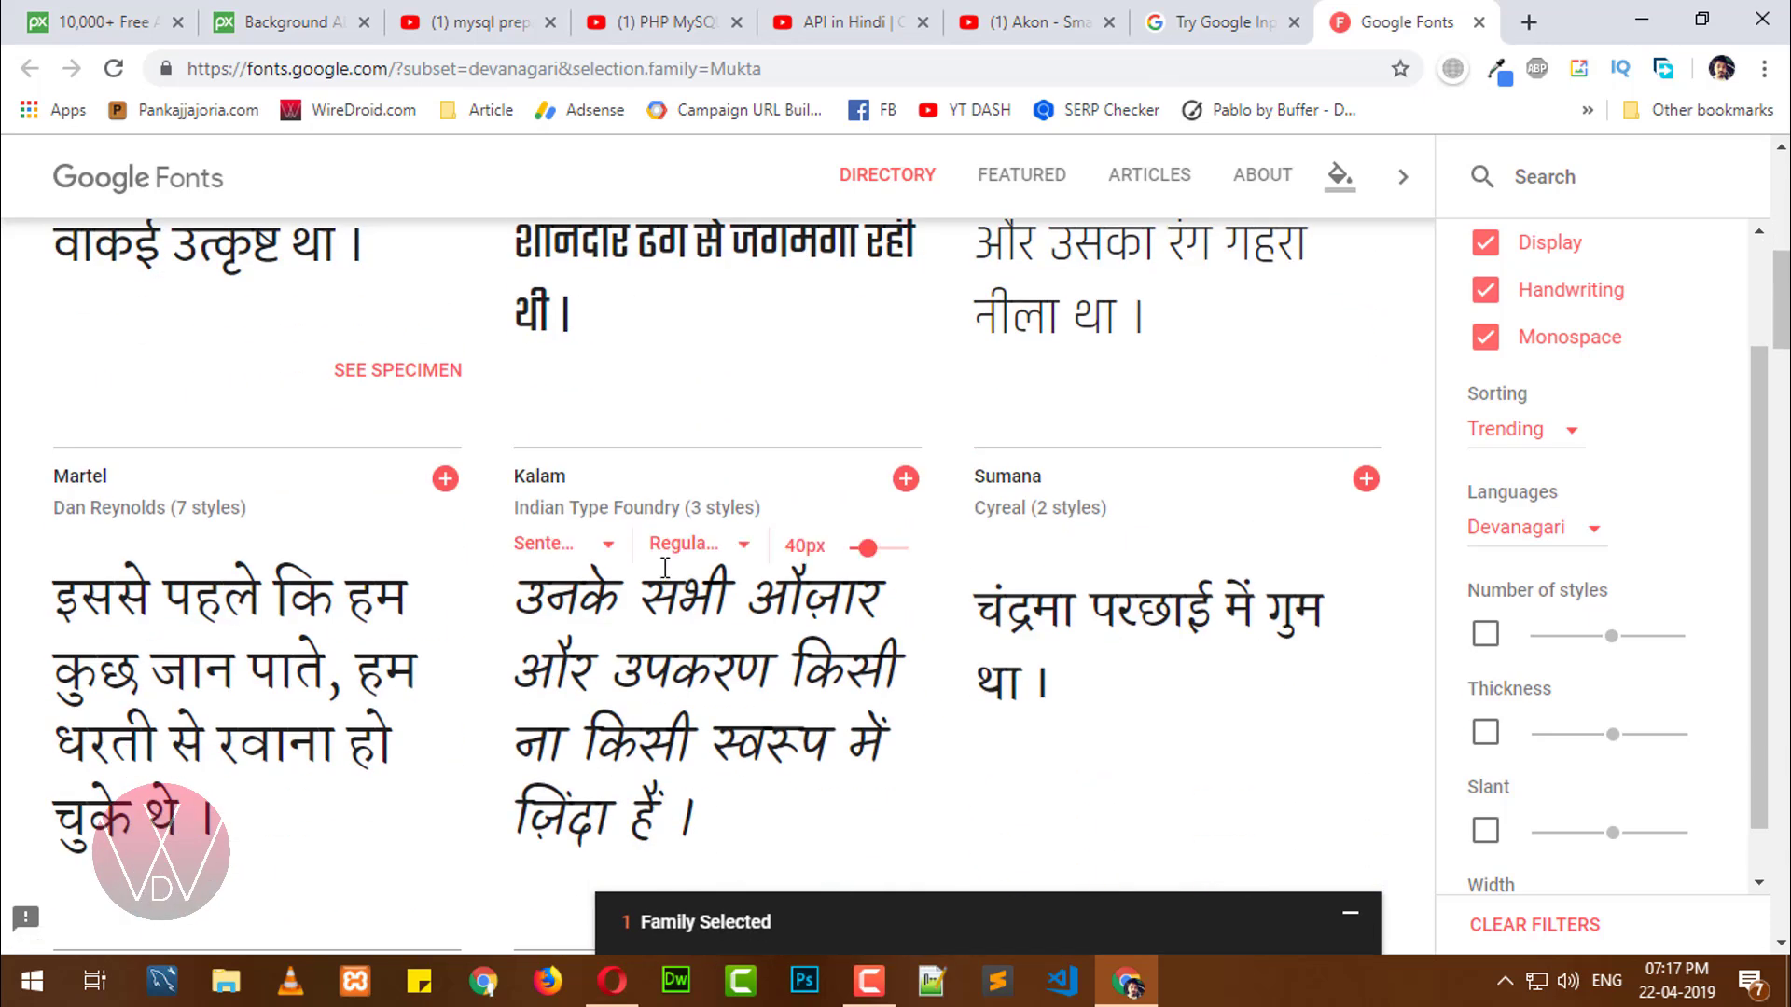
pyautogui.scroll(-3, 346, 333)
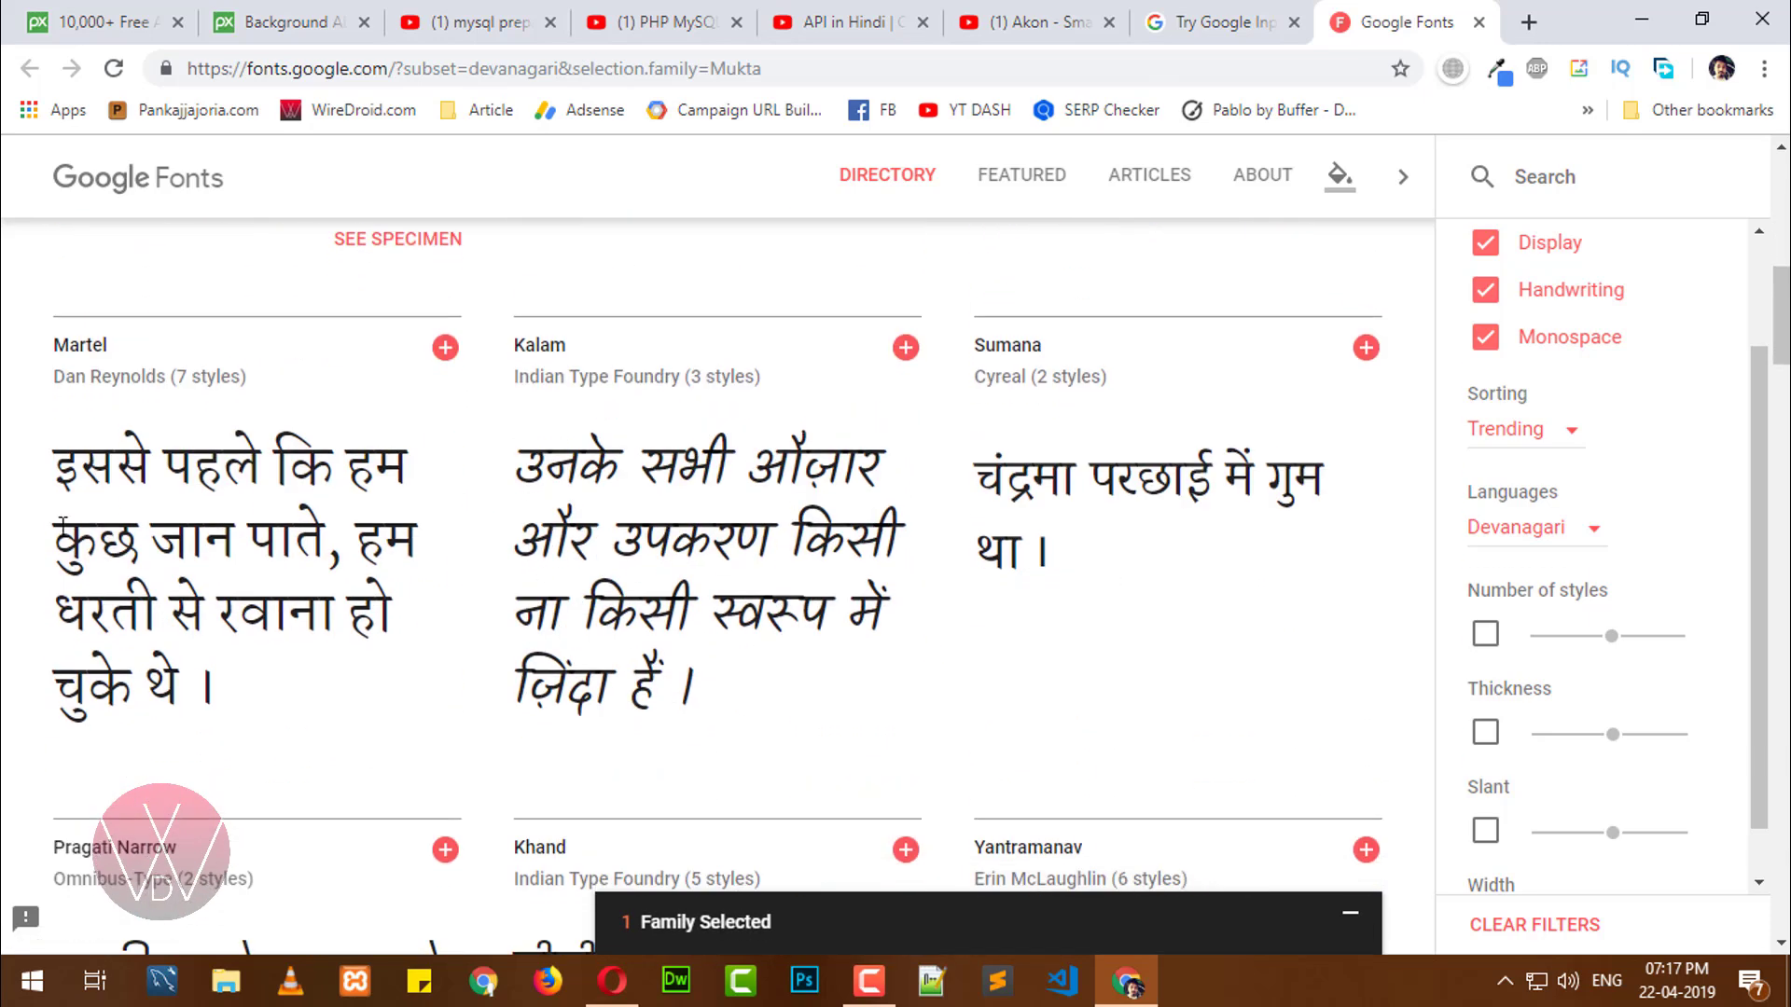
pyautogui.click(441, 350)
pyautogui.click(905, 347)
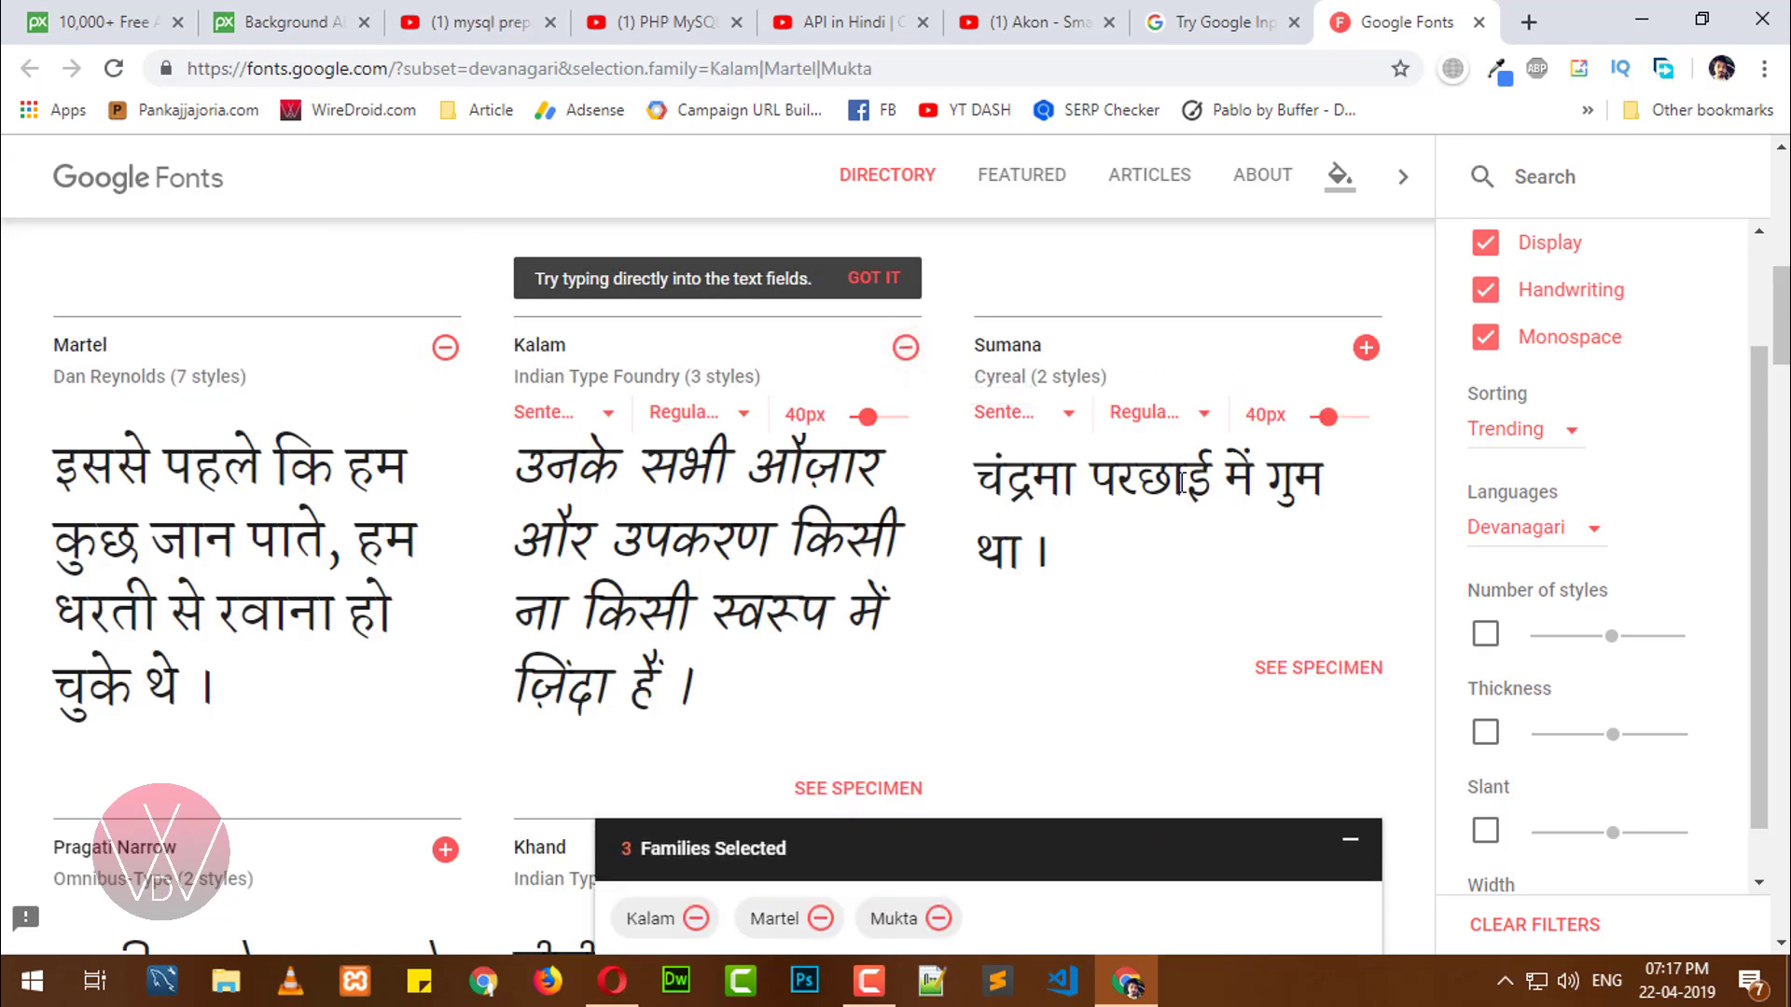
pyautogui.scroll(-4, 746, 499)
pyautogui.scroll(-3, 746, 499)
pyautogui.scroll(-5, 748, 500)
pyautogui.scroll(-3, 747, 499)
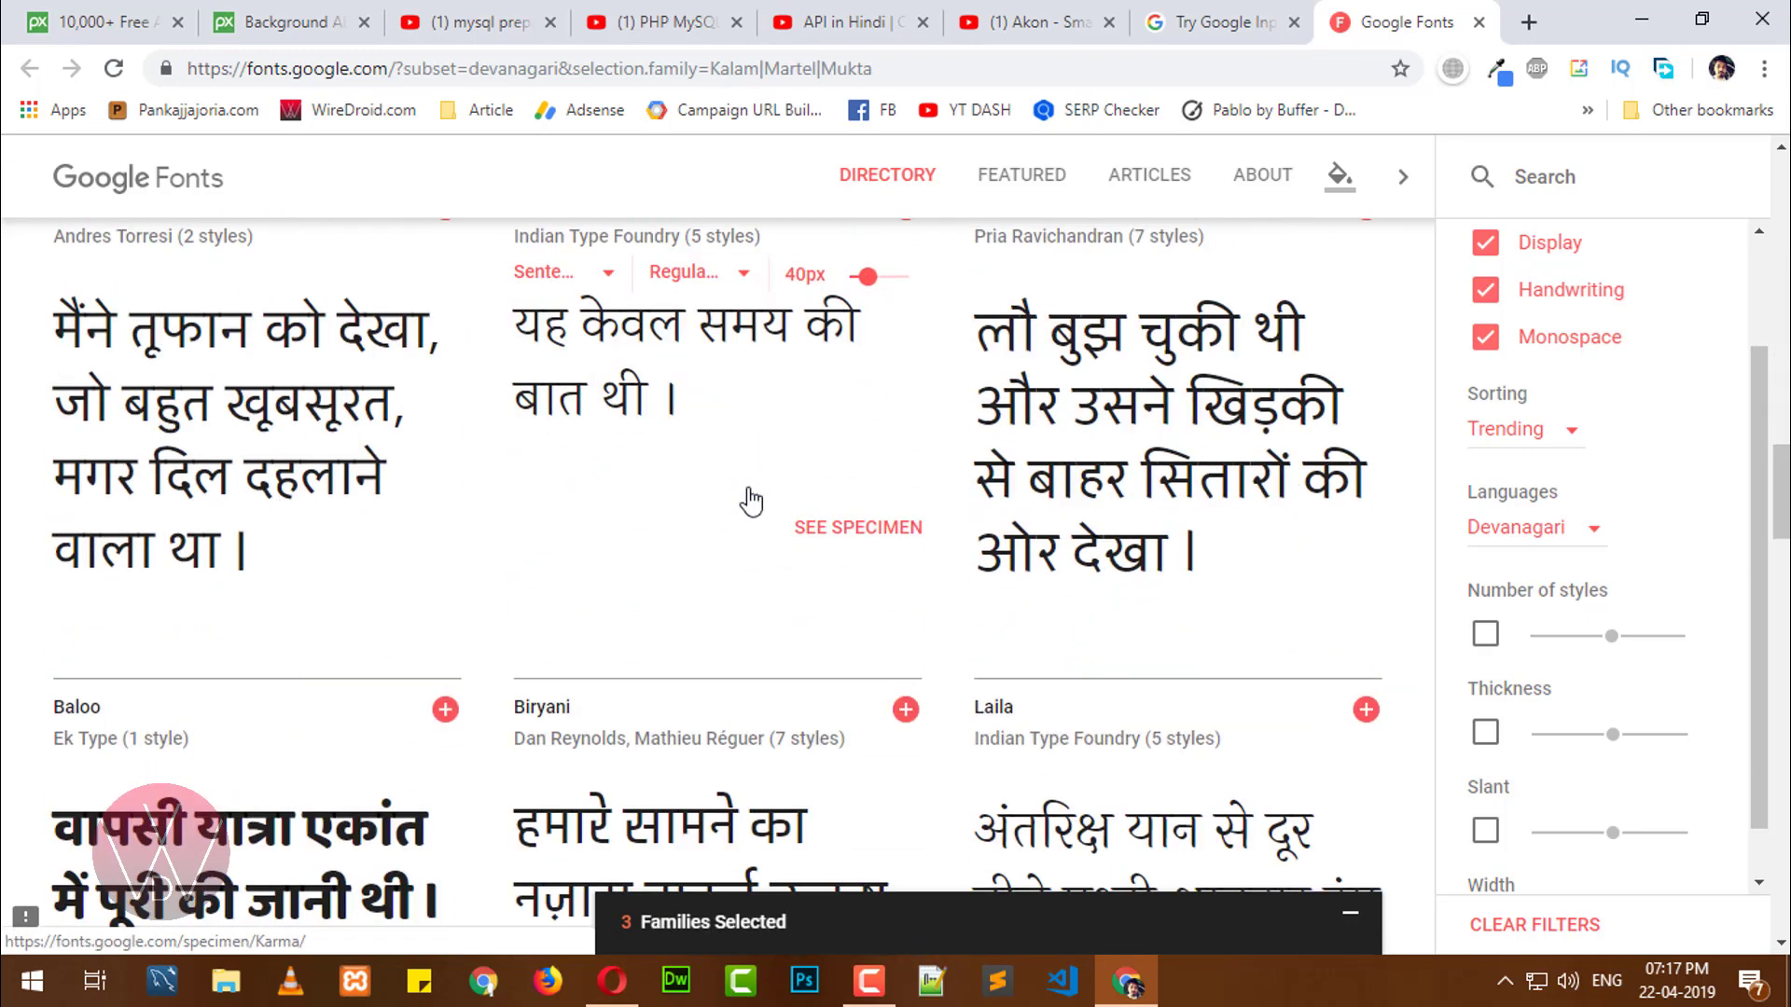
pyautogui.scroll(-5, 747, 500)
pyautogui.click(446, 318)
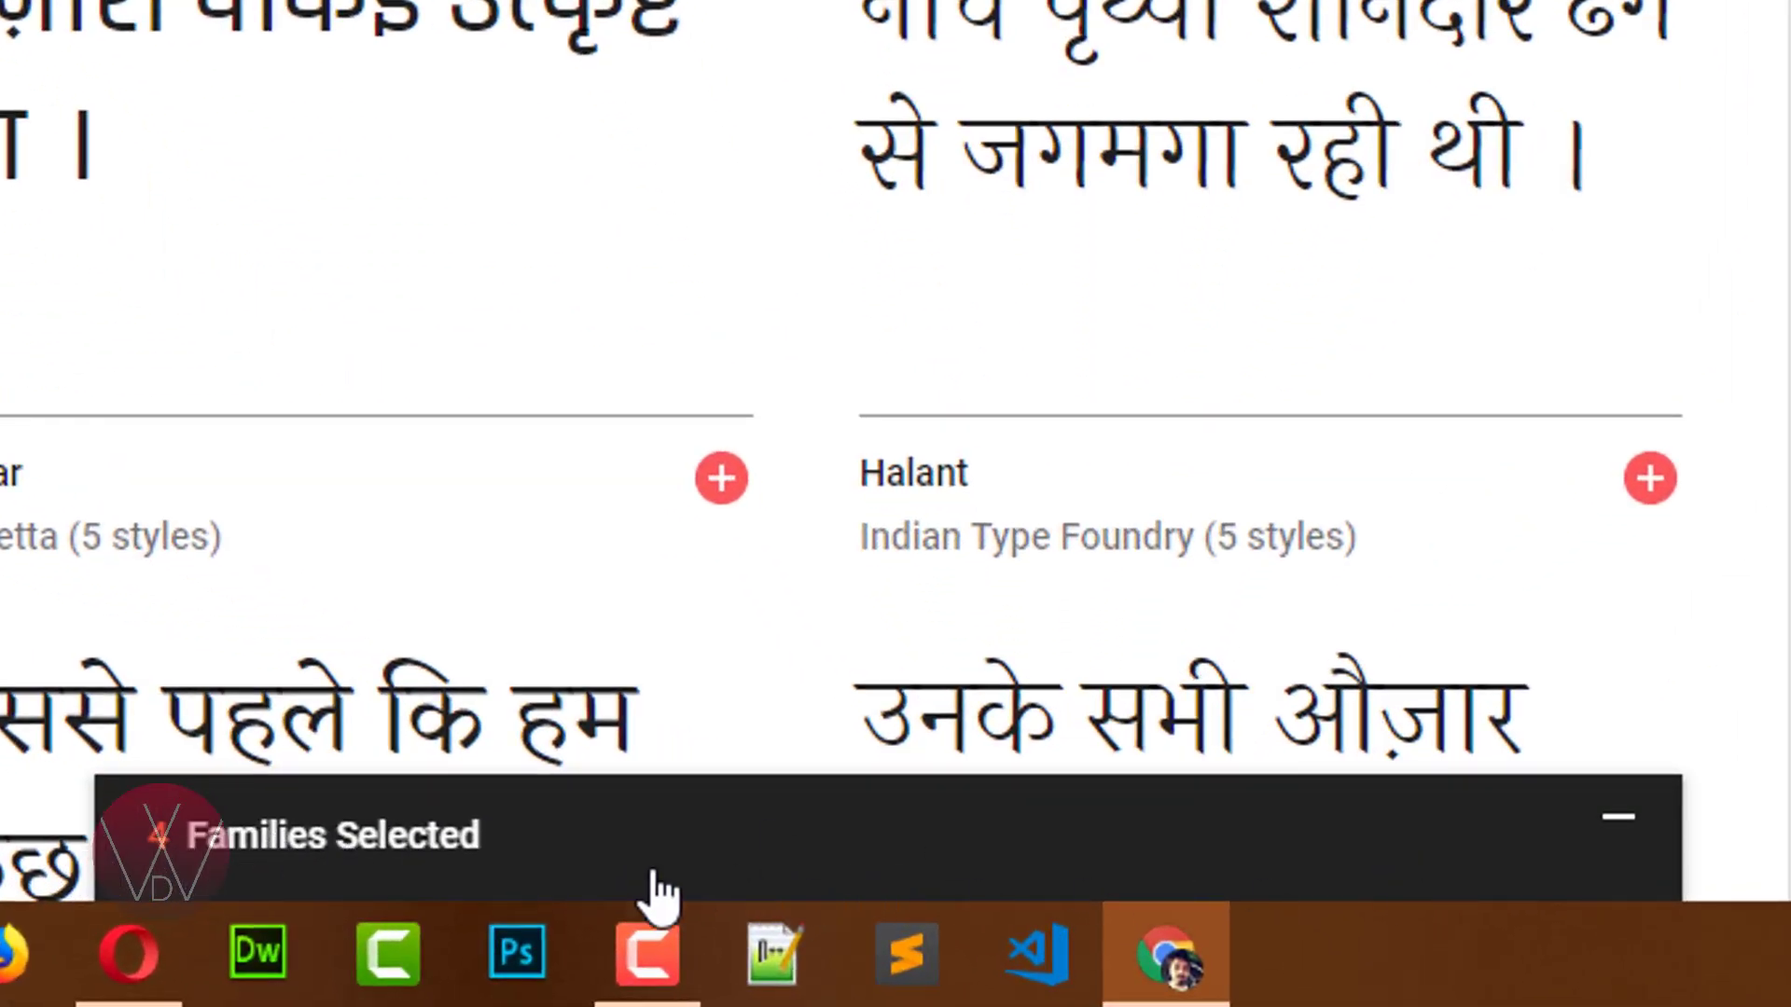
# - Download the four selected families as fonts.zip and open the archive
pyautogui.click(595, 877)
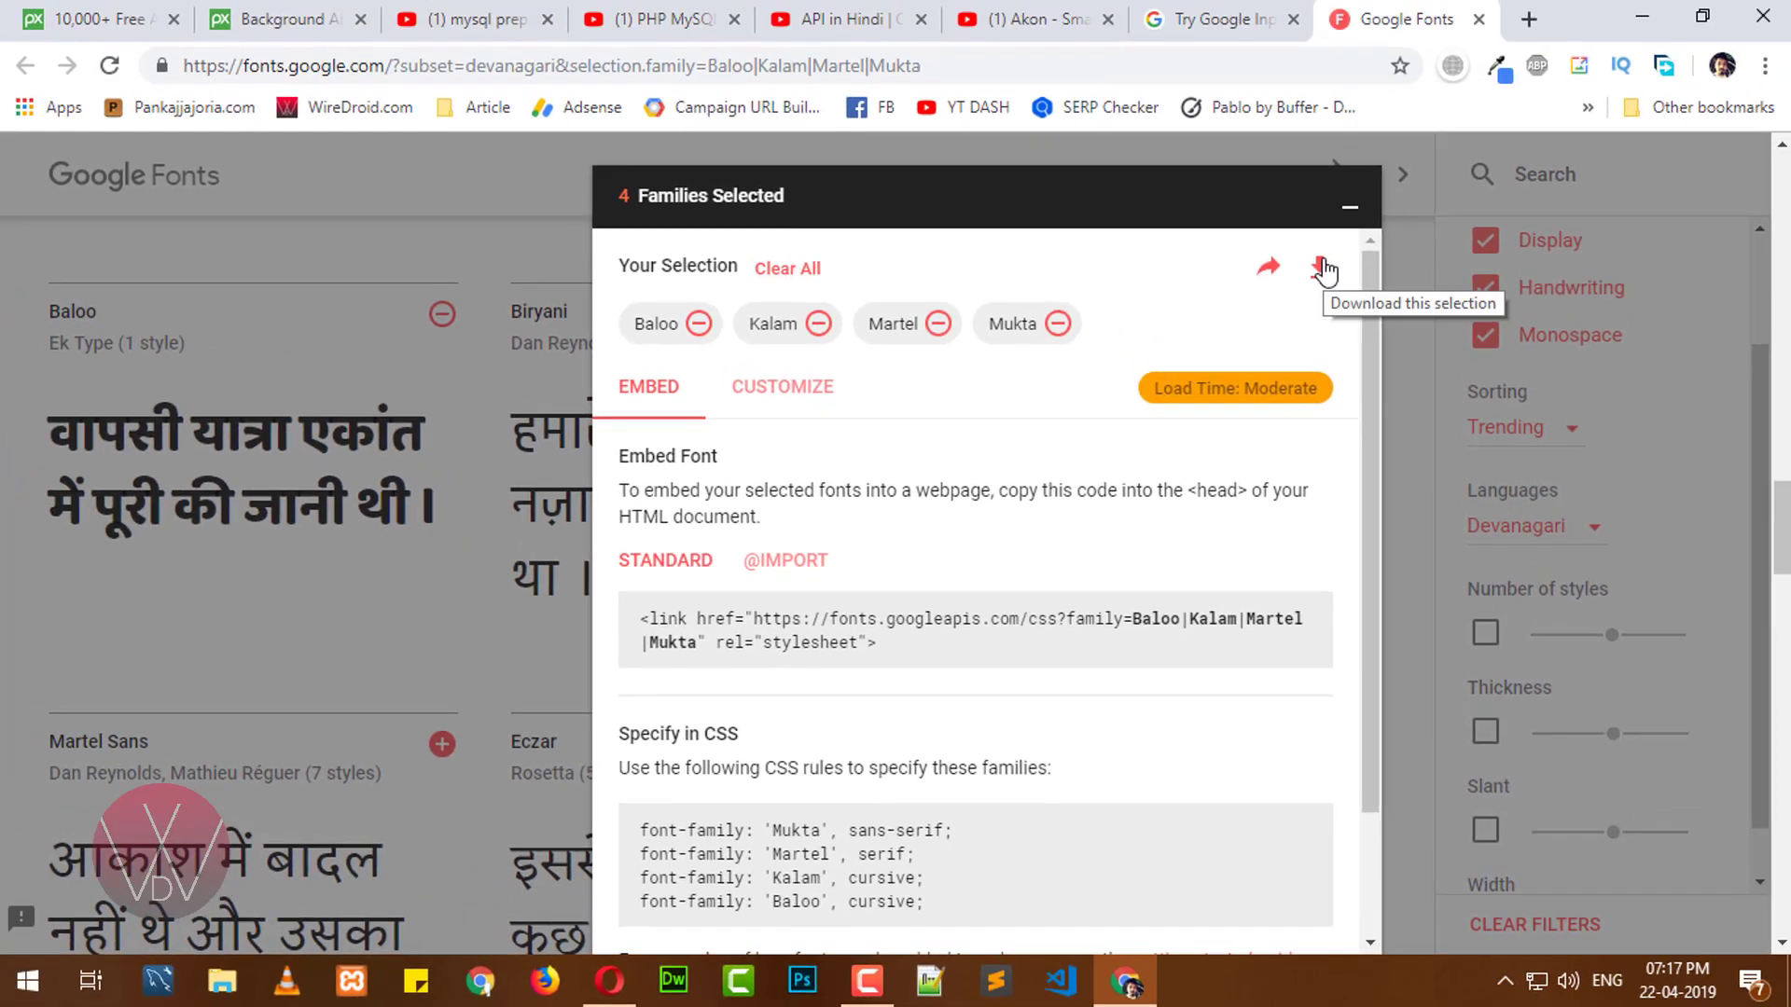
pyautogui.click(1325, 271)
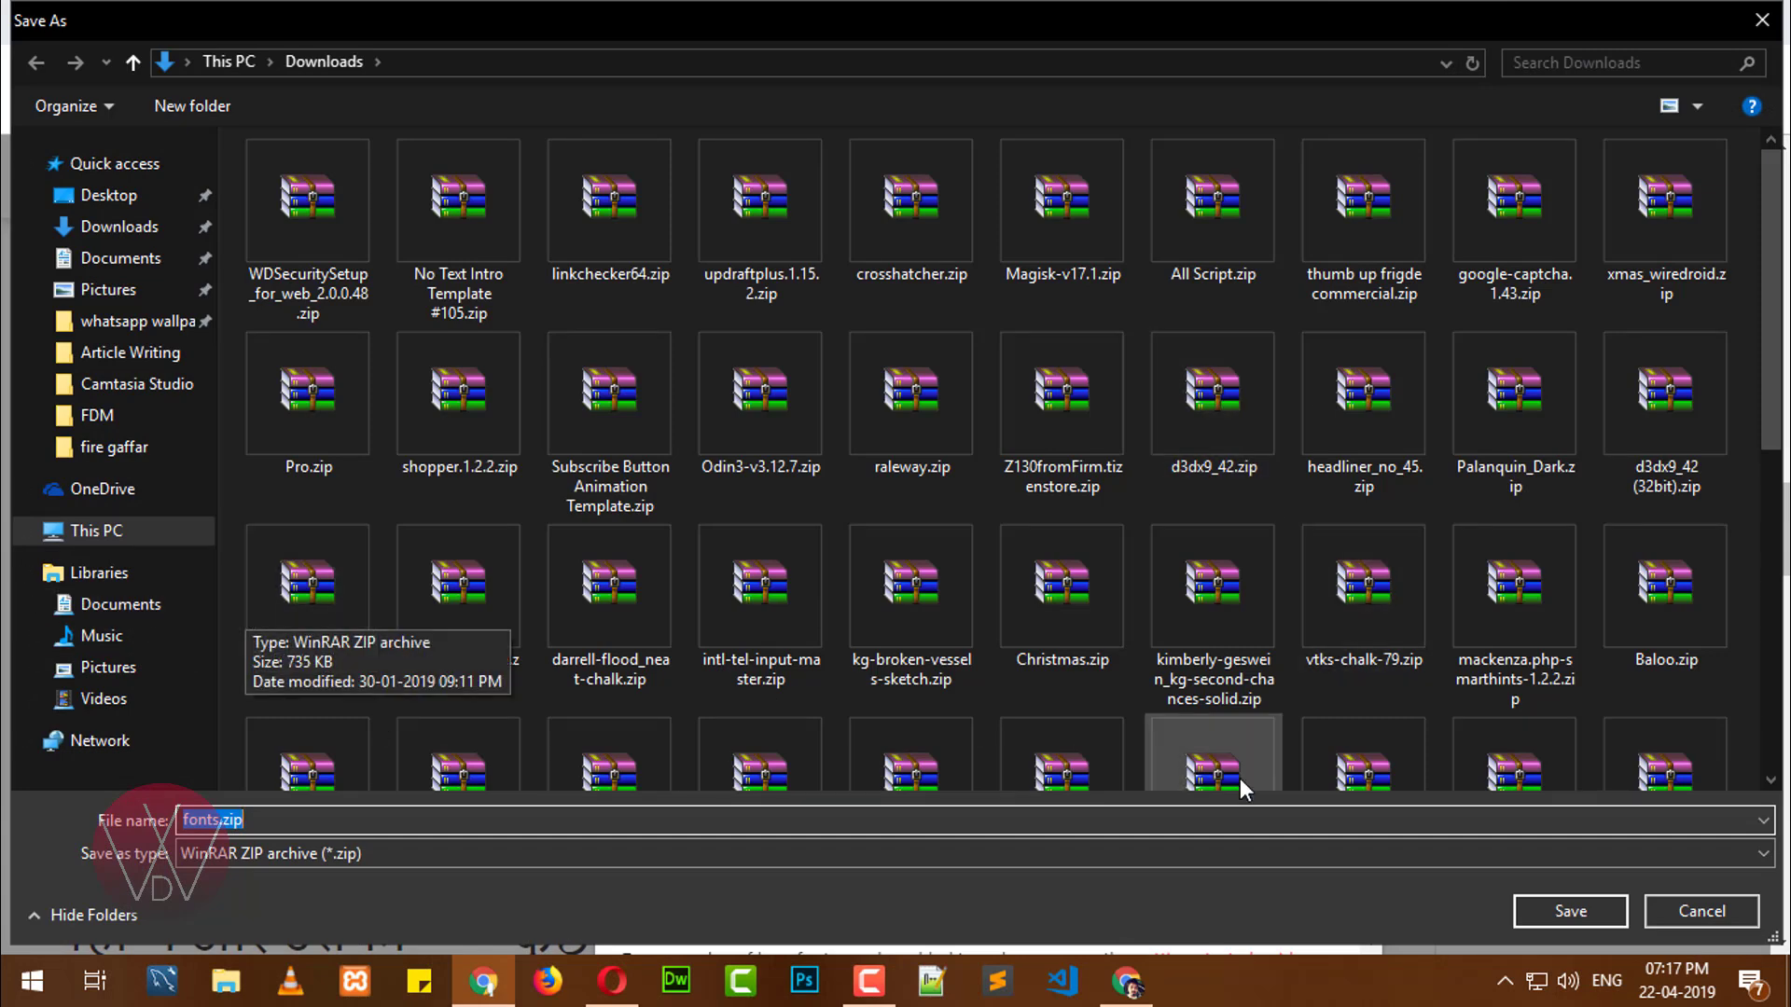
pyautogui.click(1570, 912)
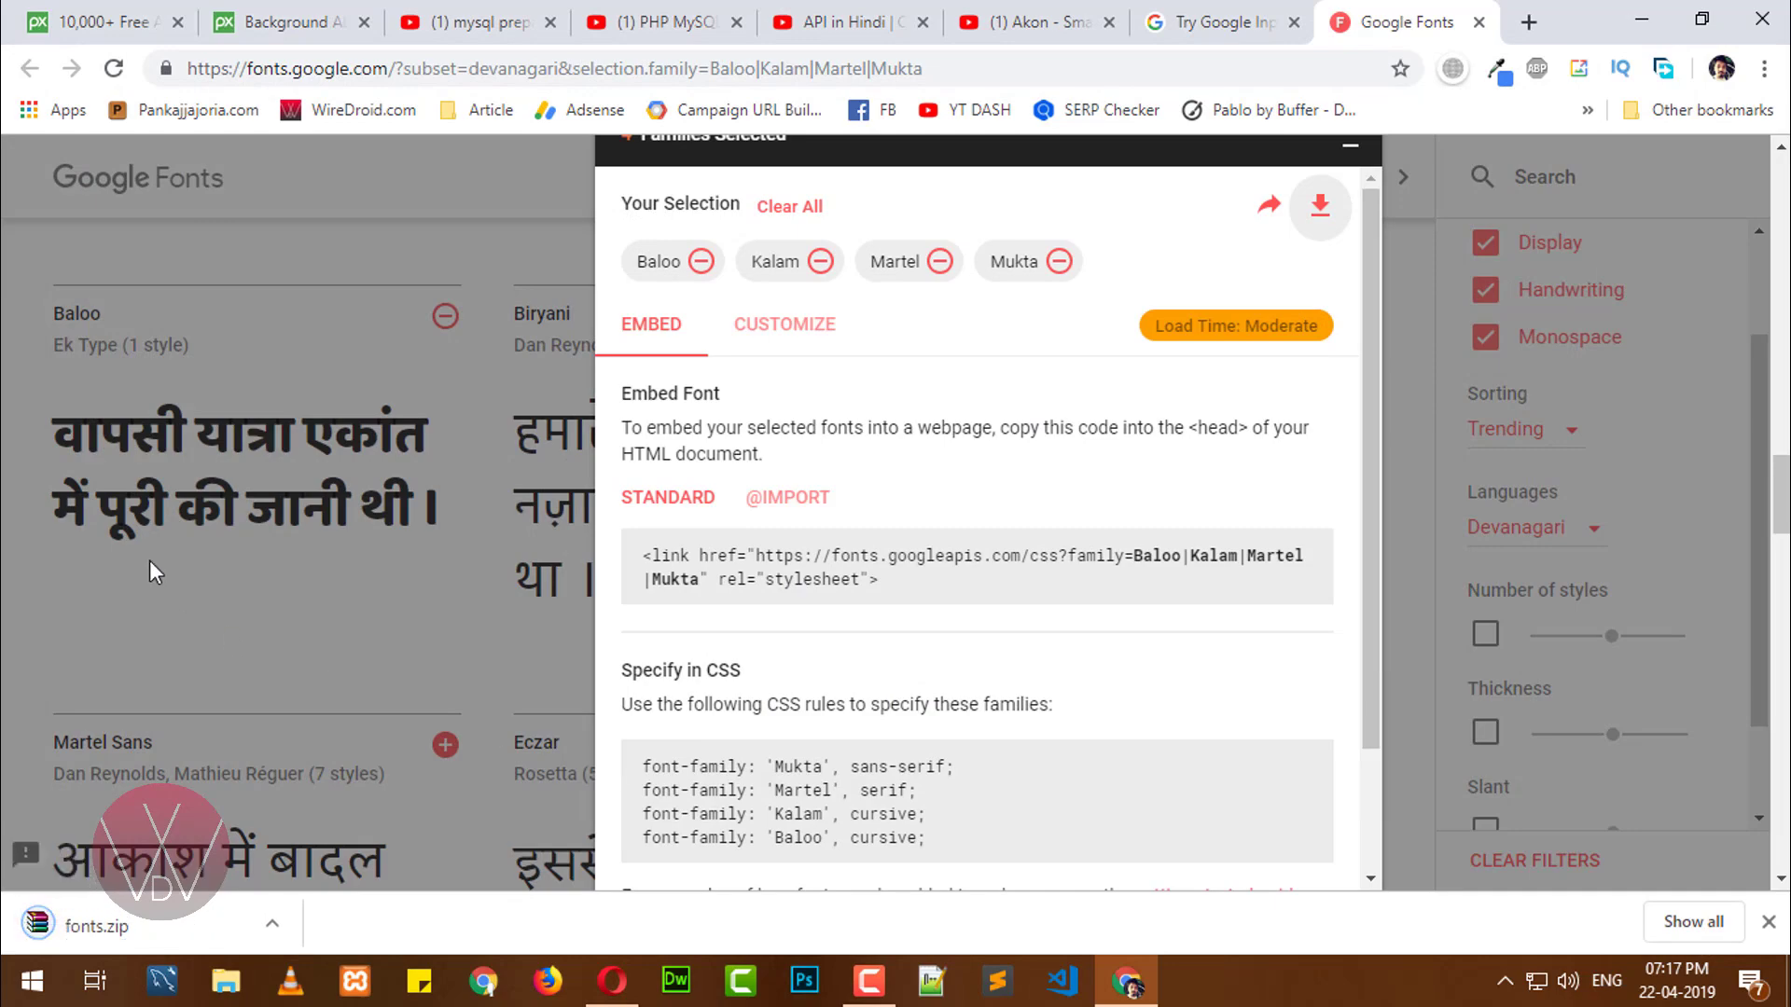
pyautogui.click(117, 928)
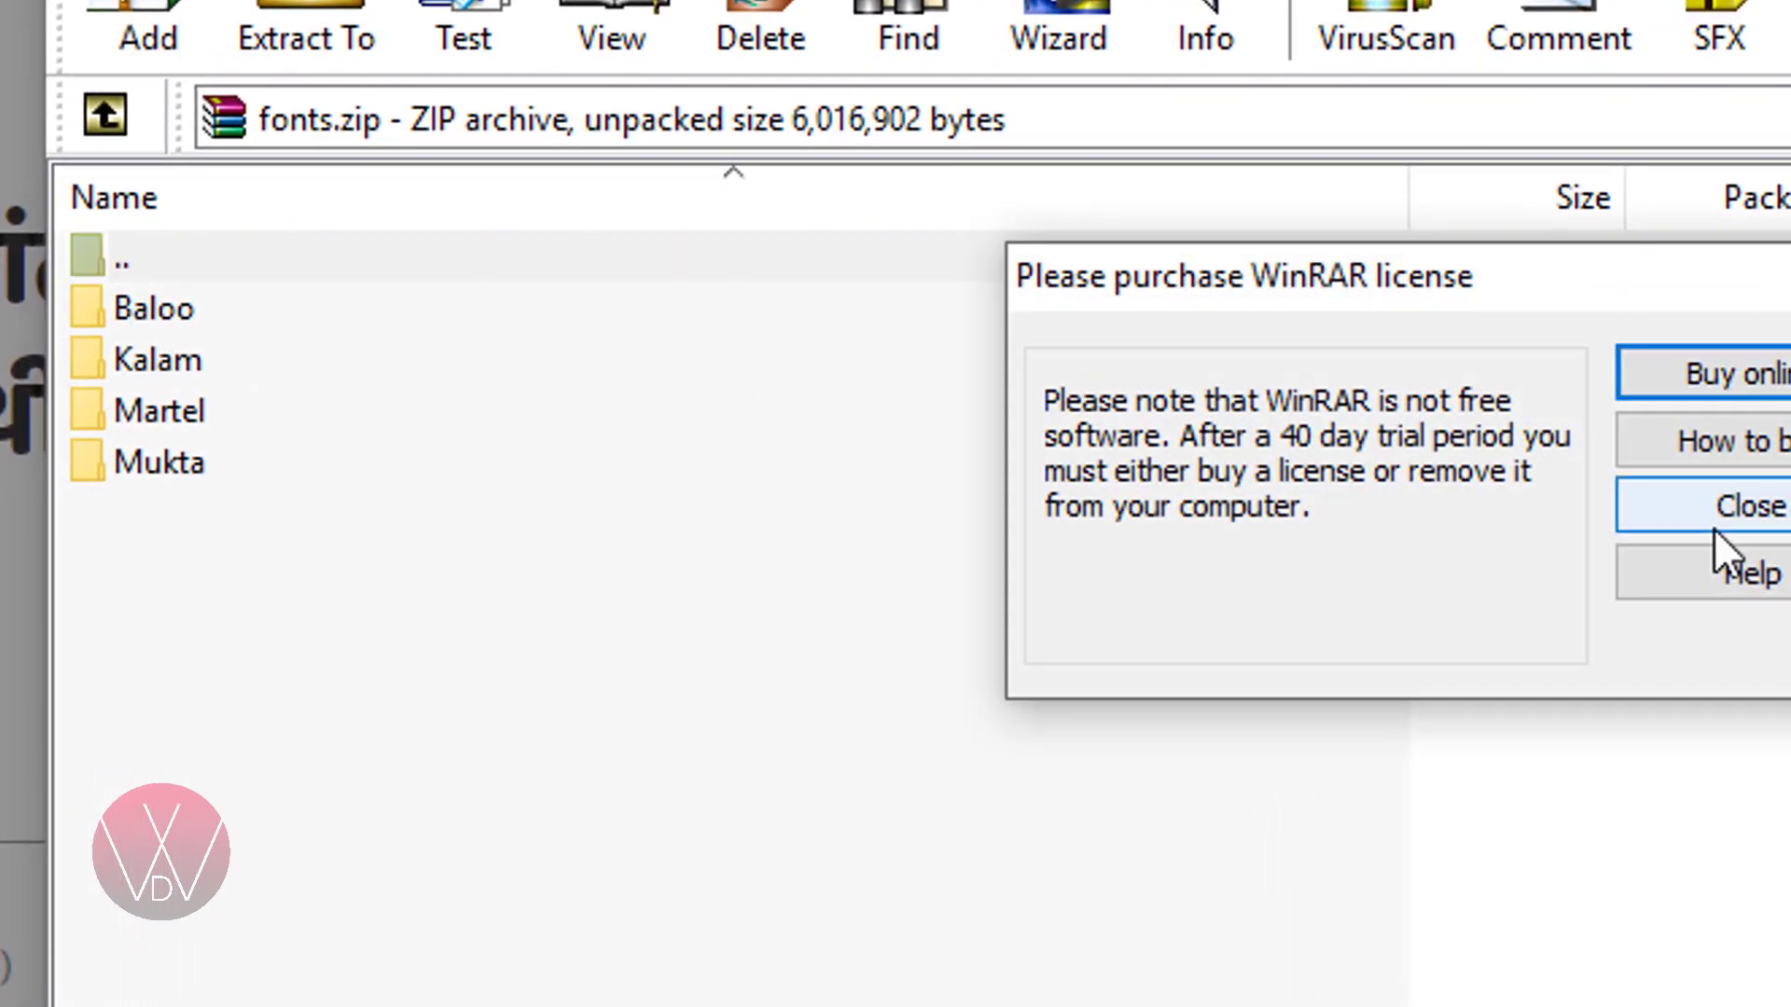
# - Install Baloo-Regular.ttf from the archive's Baloo folder, confirming the already-installed prompt
pyautogui.click(1714, 524)
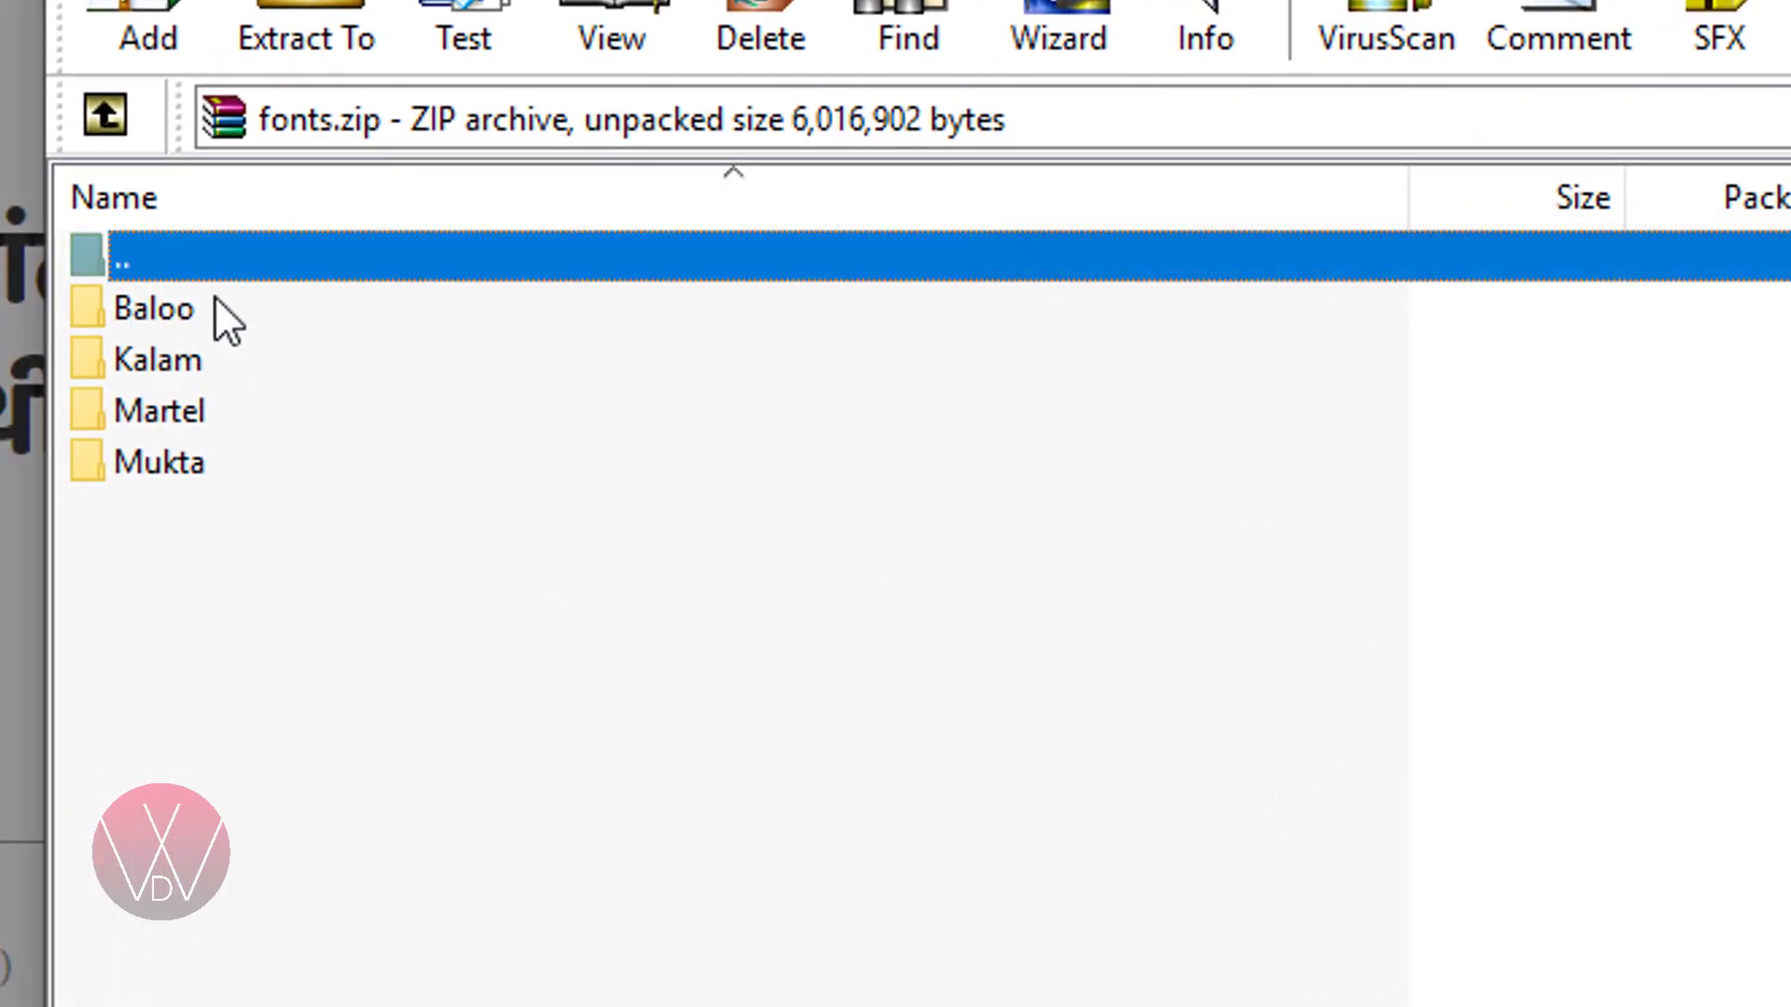
pyautogui.doubleClick(118, 320)
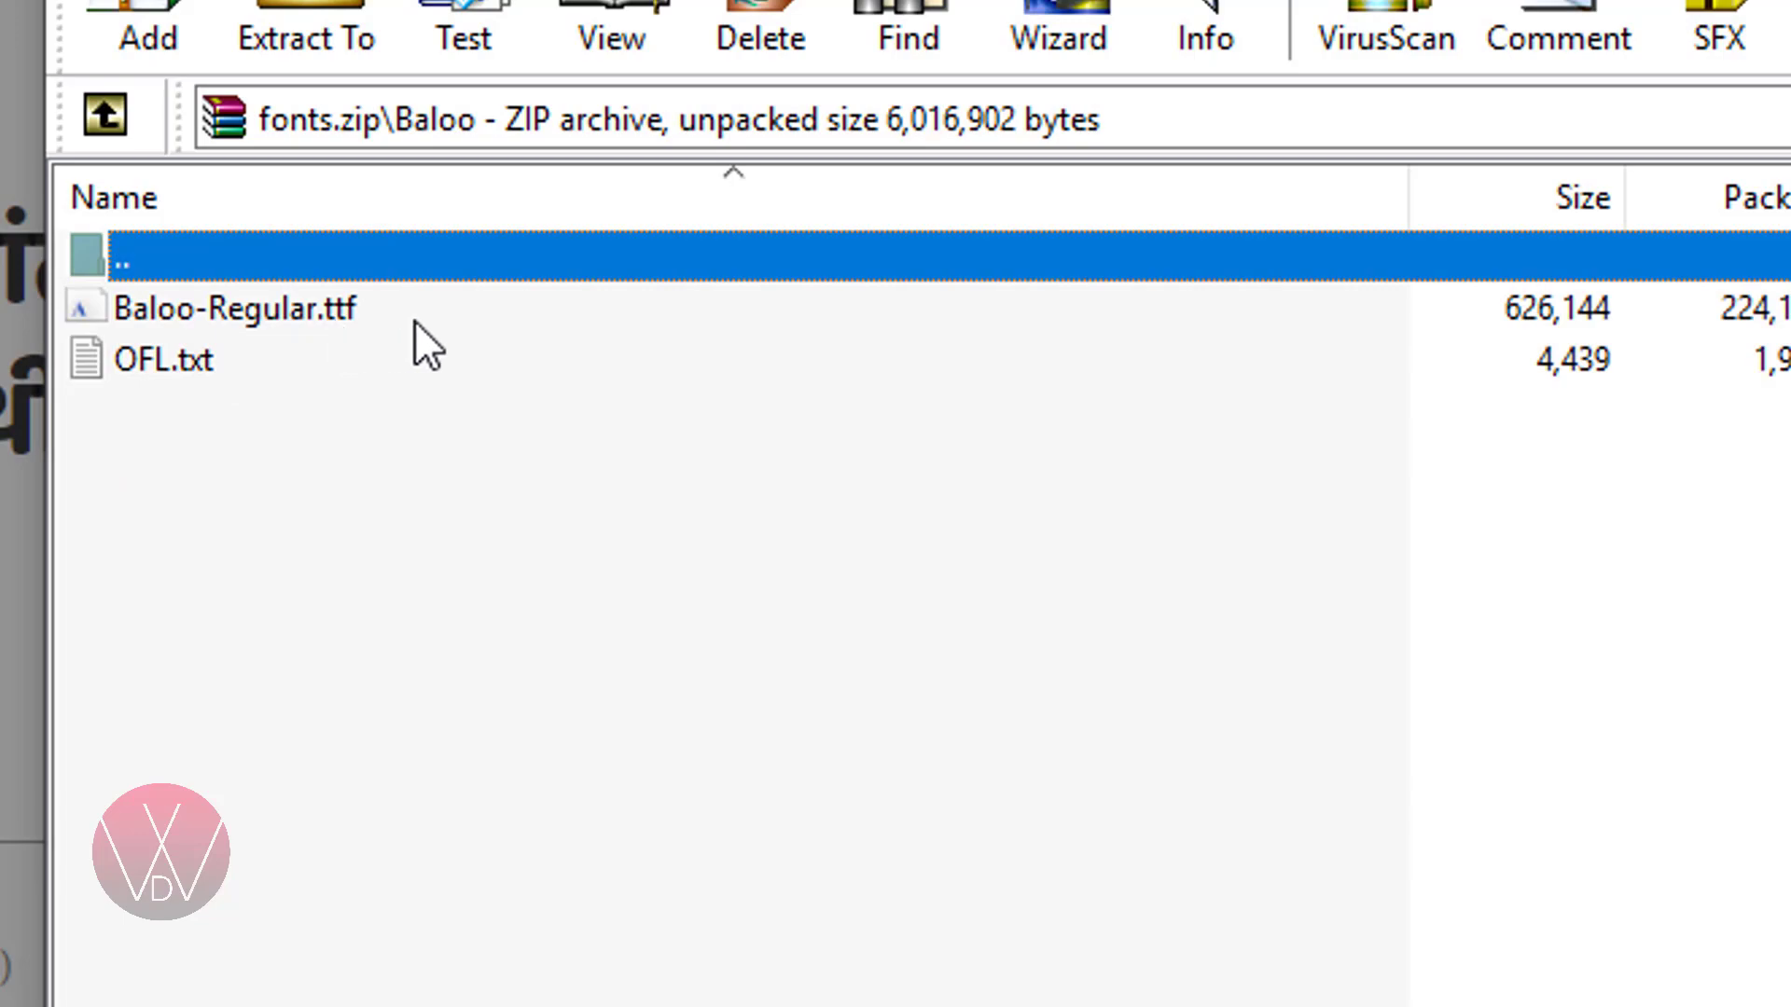
pyautogui.click(219, 310)
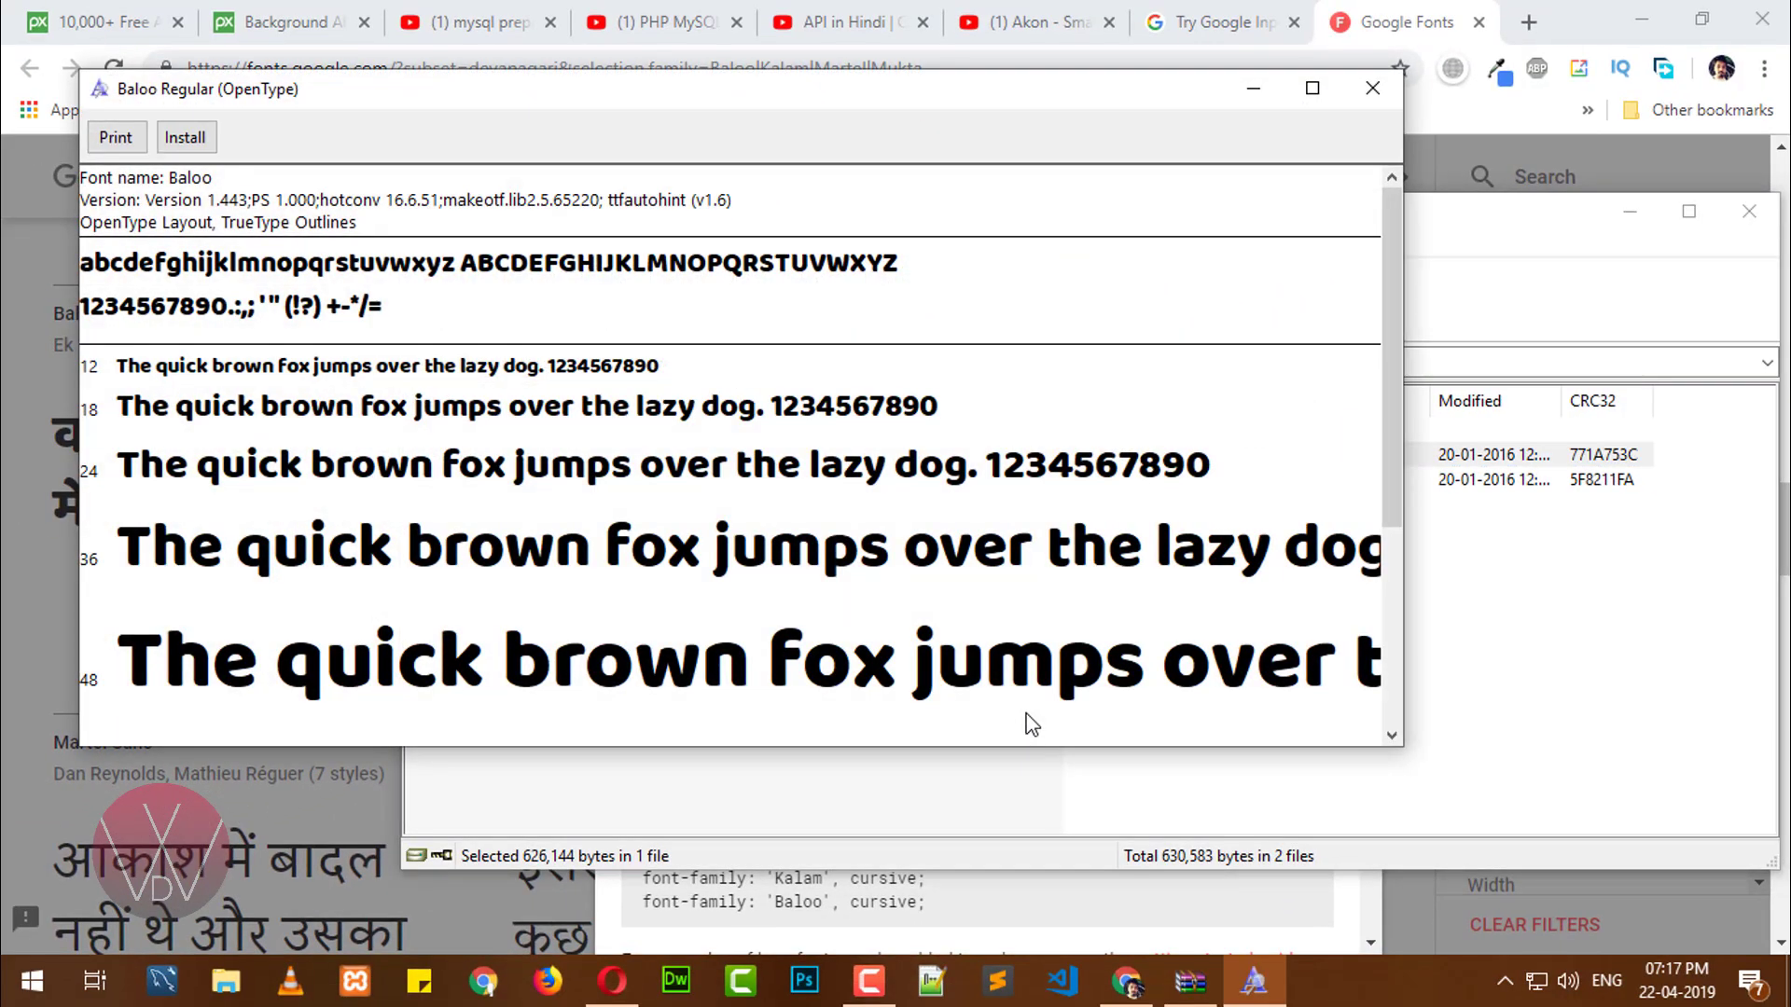
pyautogui.moveTo(647, 97); pyautogui.dragTo(1019, 150)
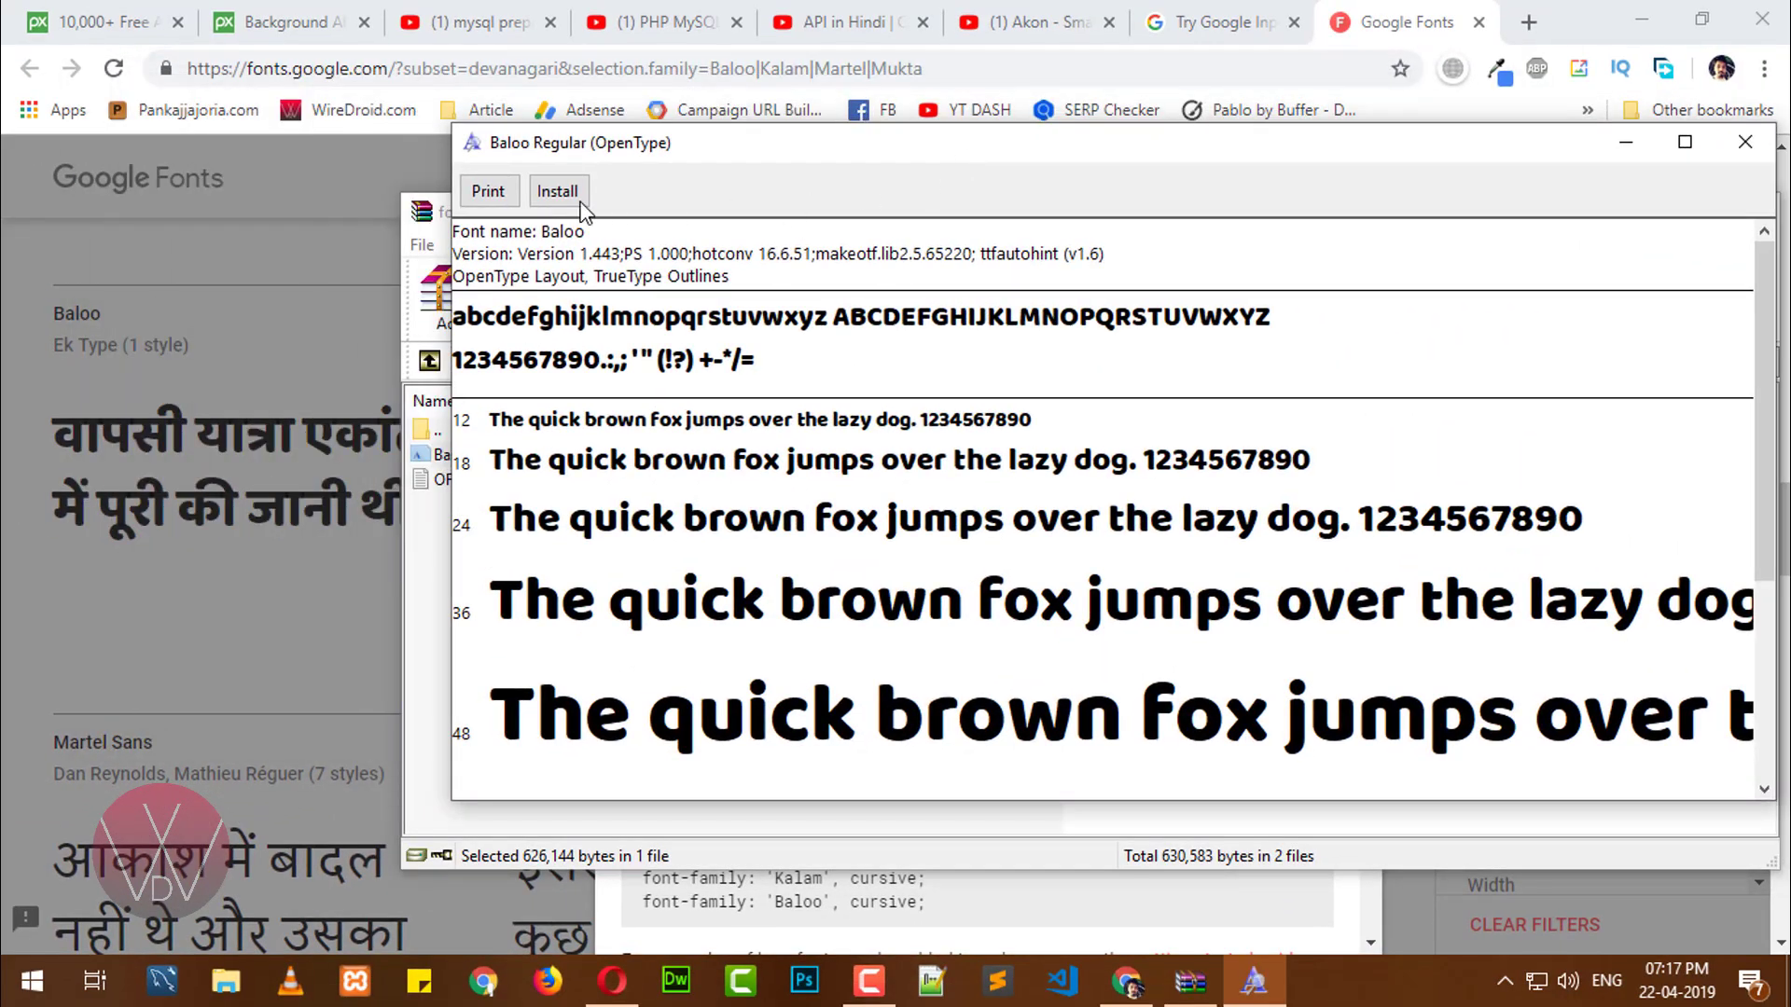
pyautogui.click(562, 199)
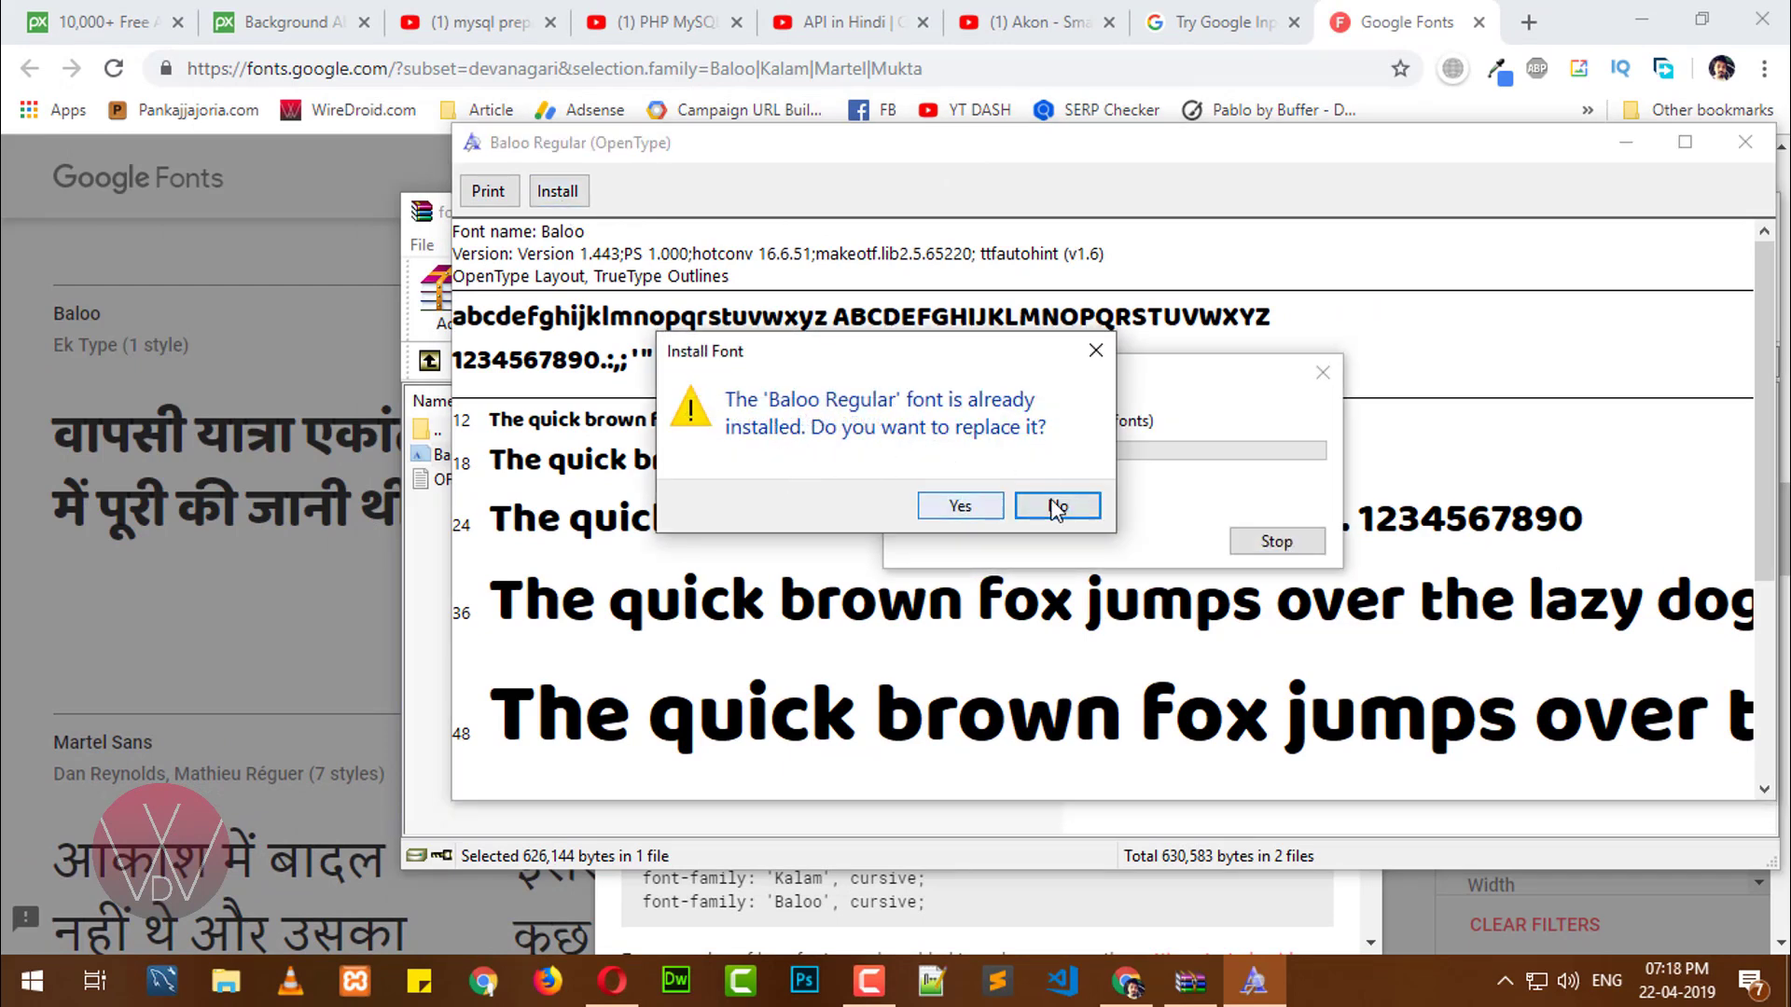
pyautogui.click(960, 506)
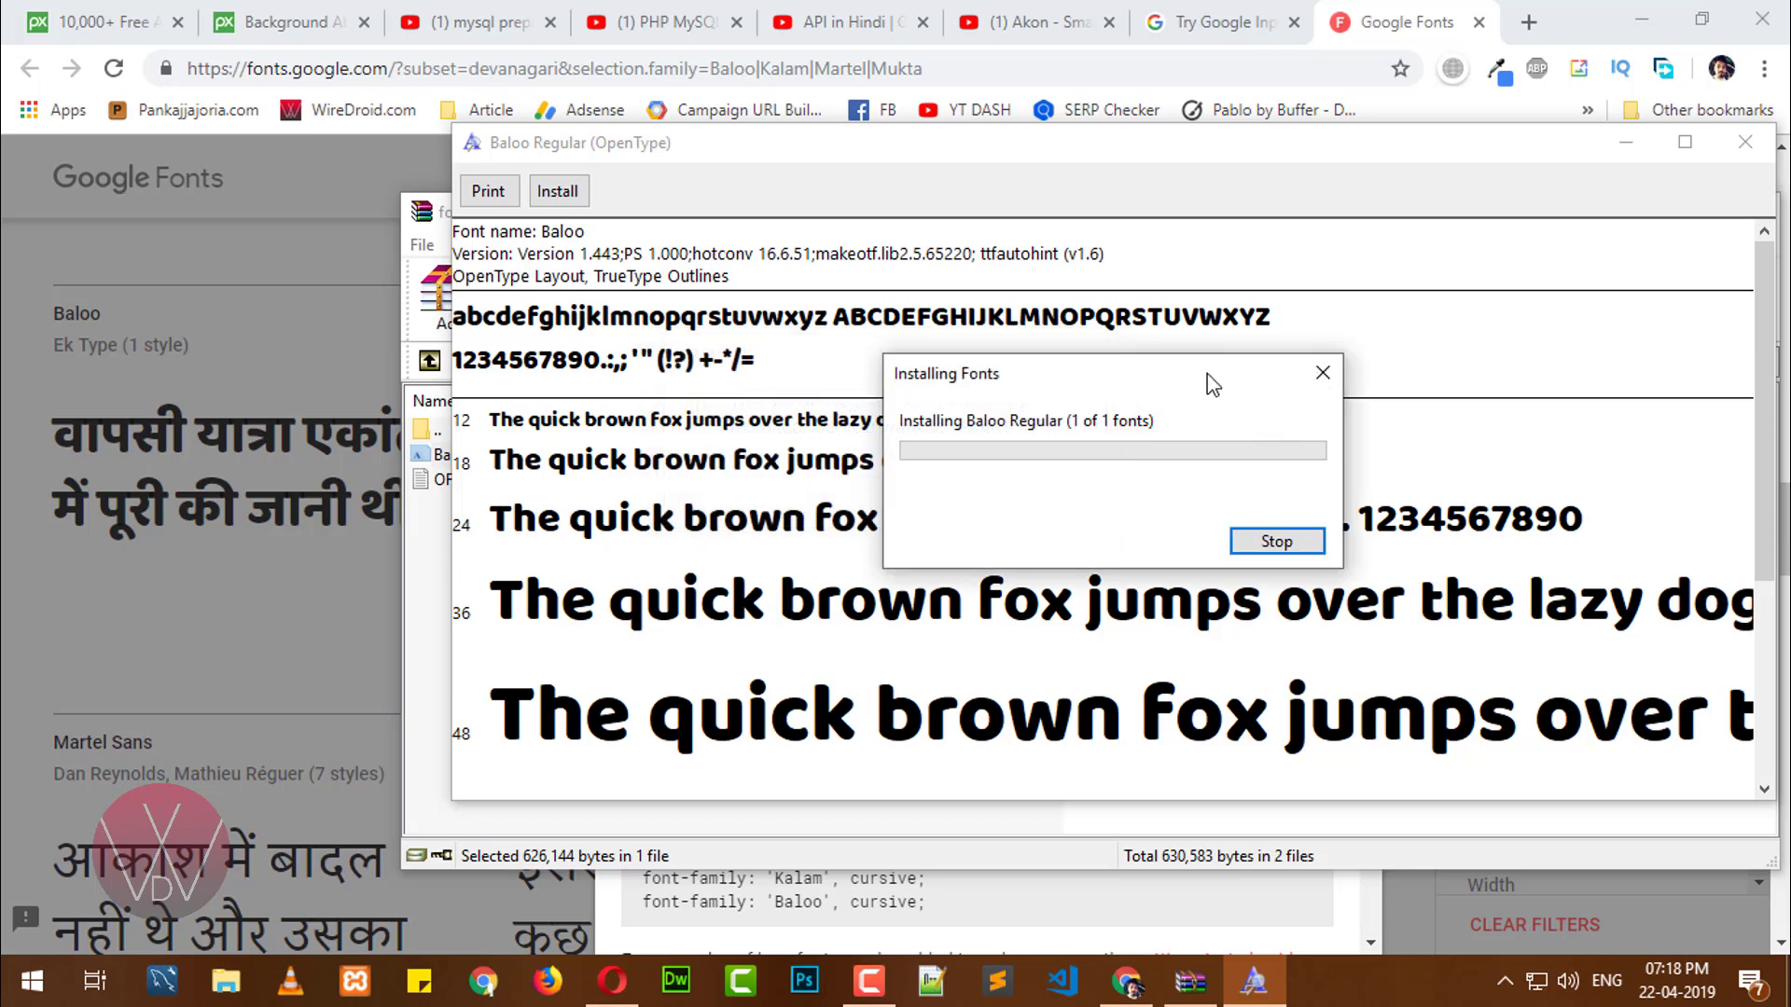
# - Go to the archive's Kalam folder and install Kalam-Bold.ttf
pyautogui.click(1744, 142)
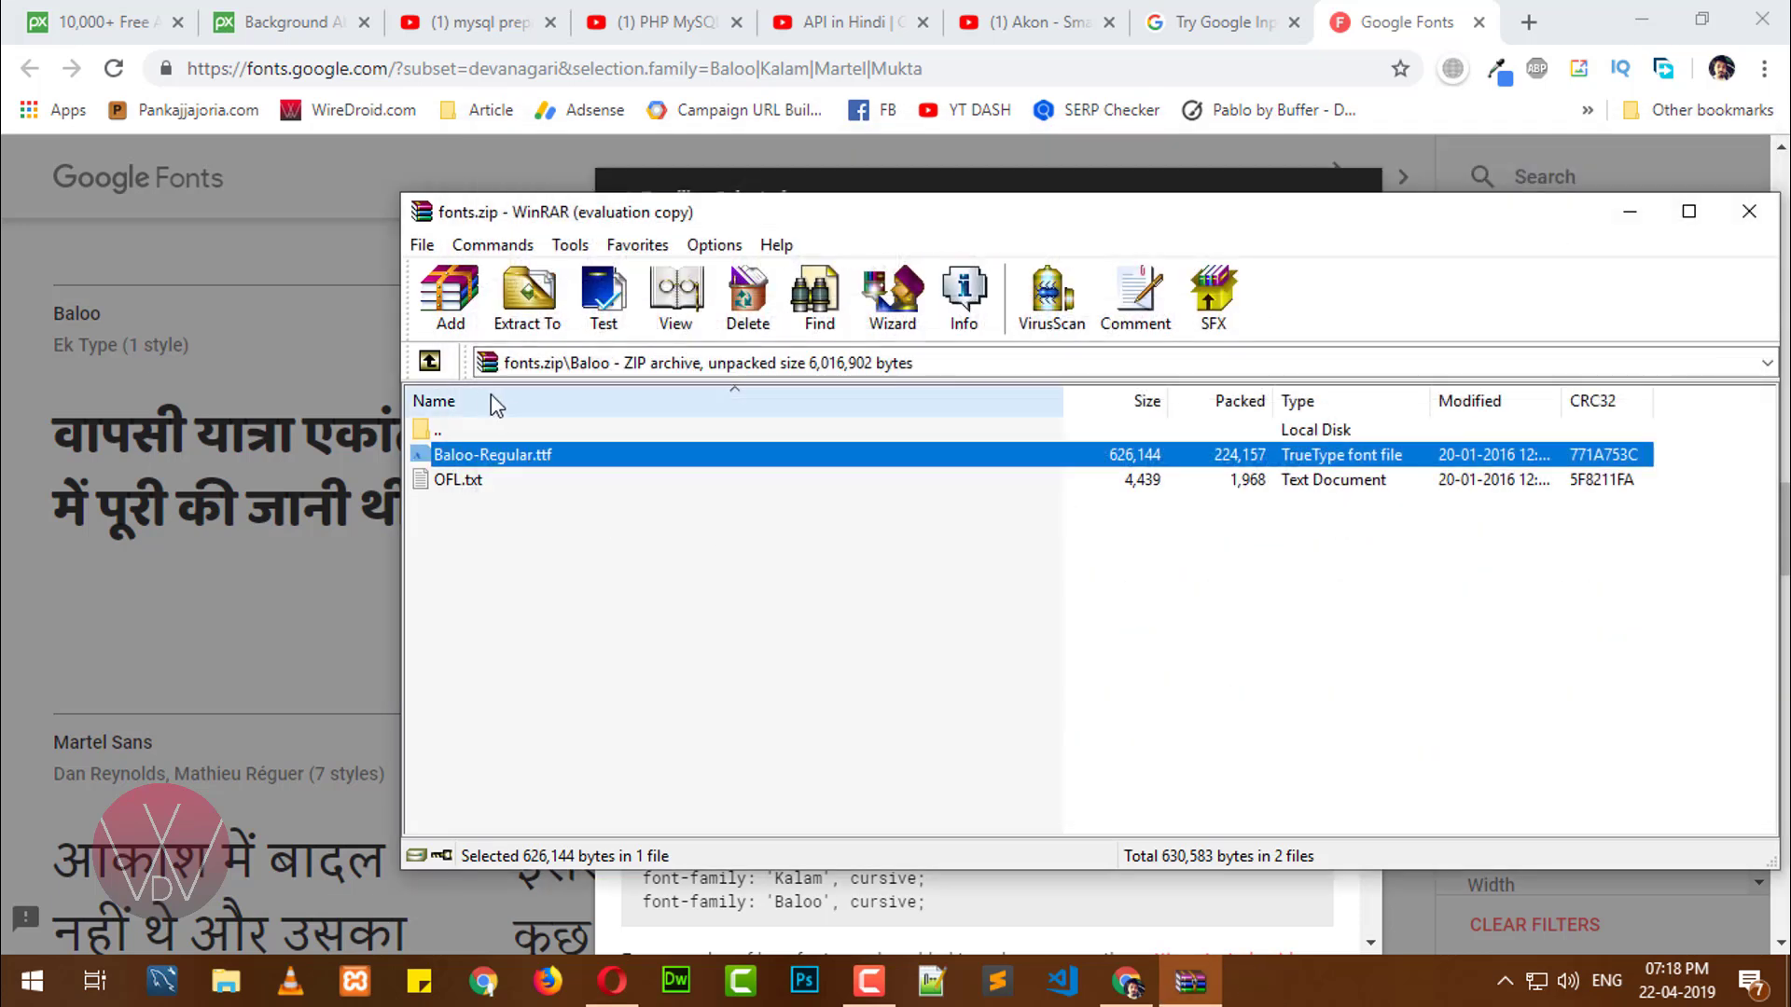
pyautogui.doubleClick(476, 430)
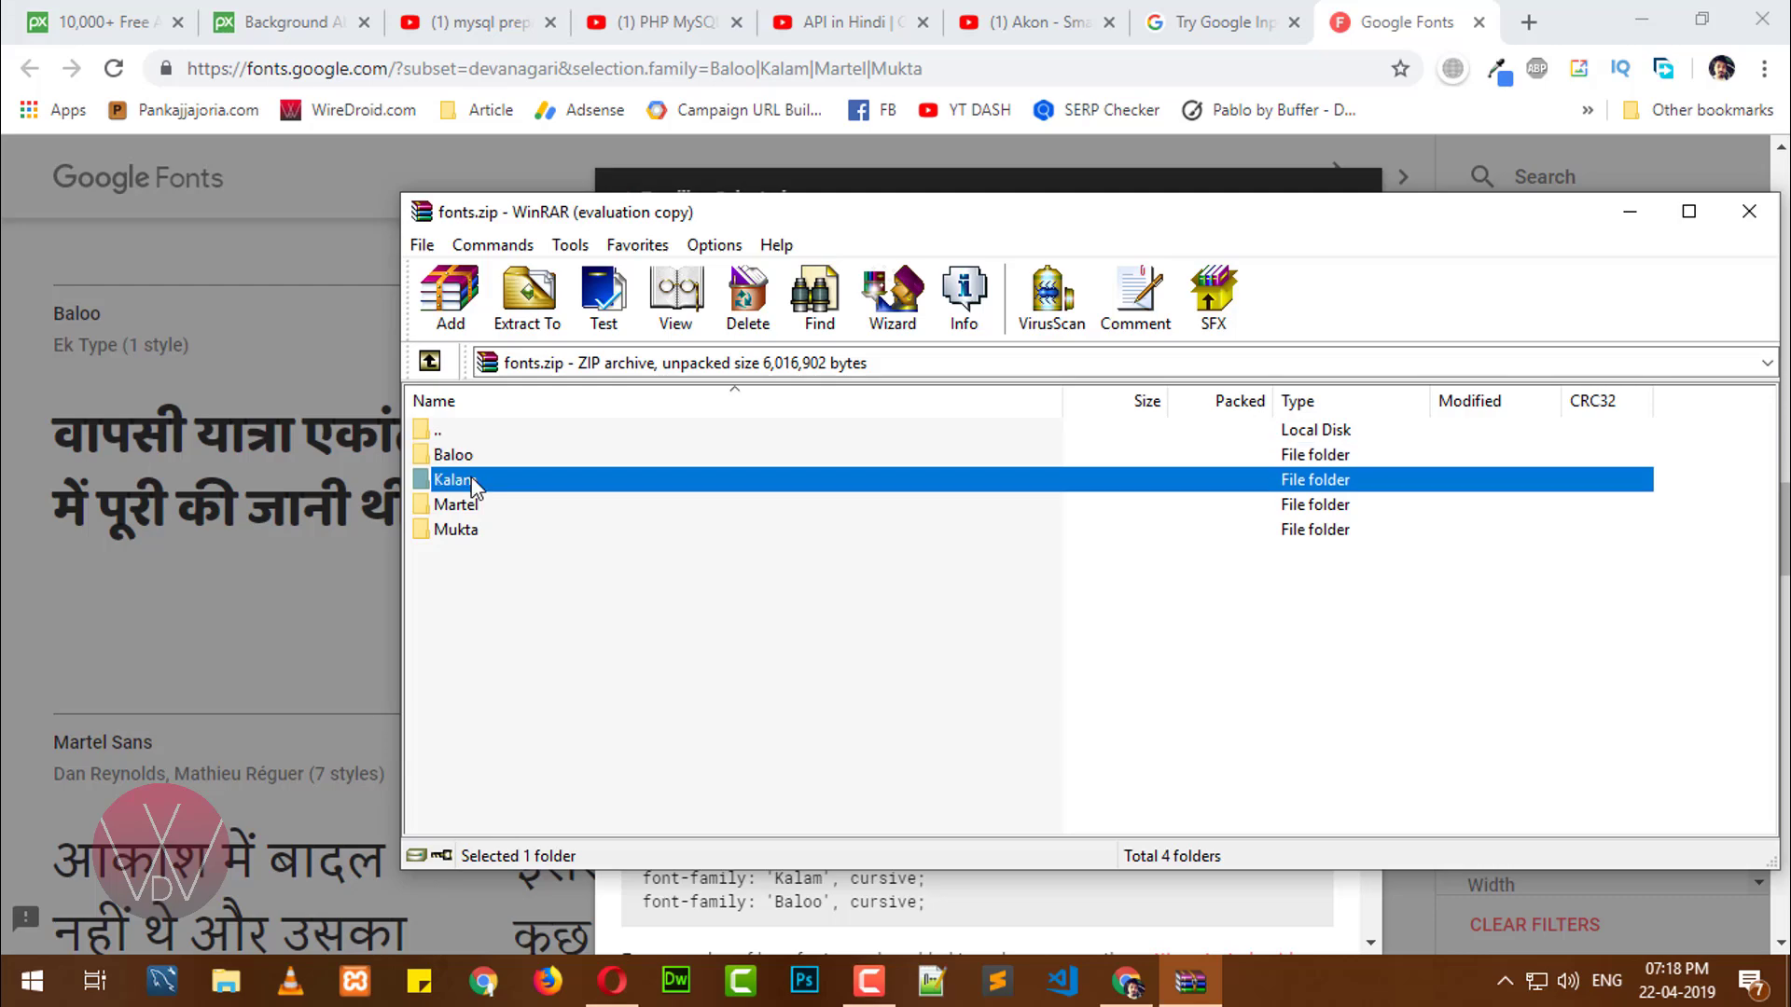
pyautogui.doubleClick(473, 479)
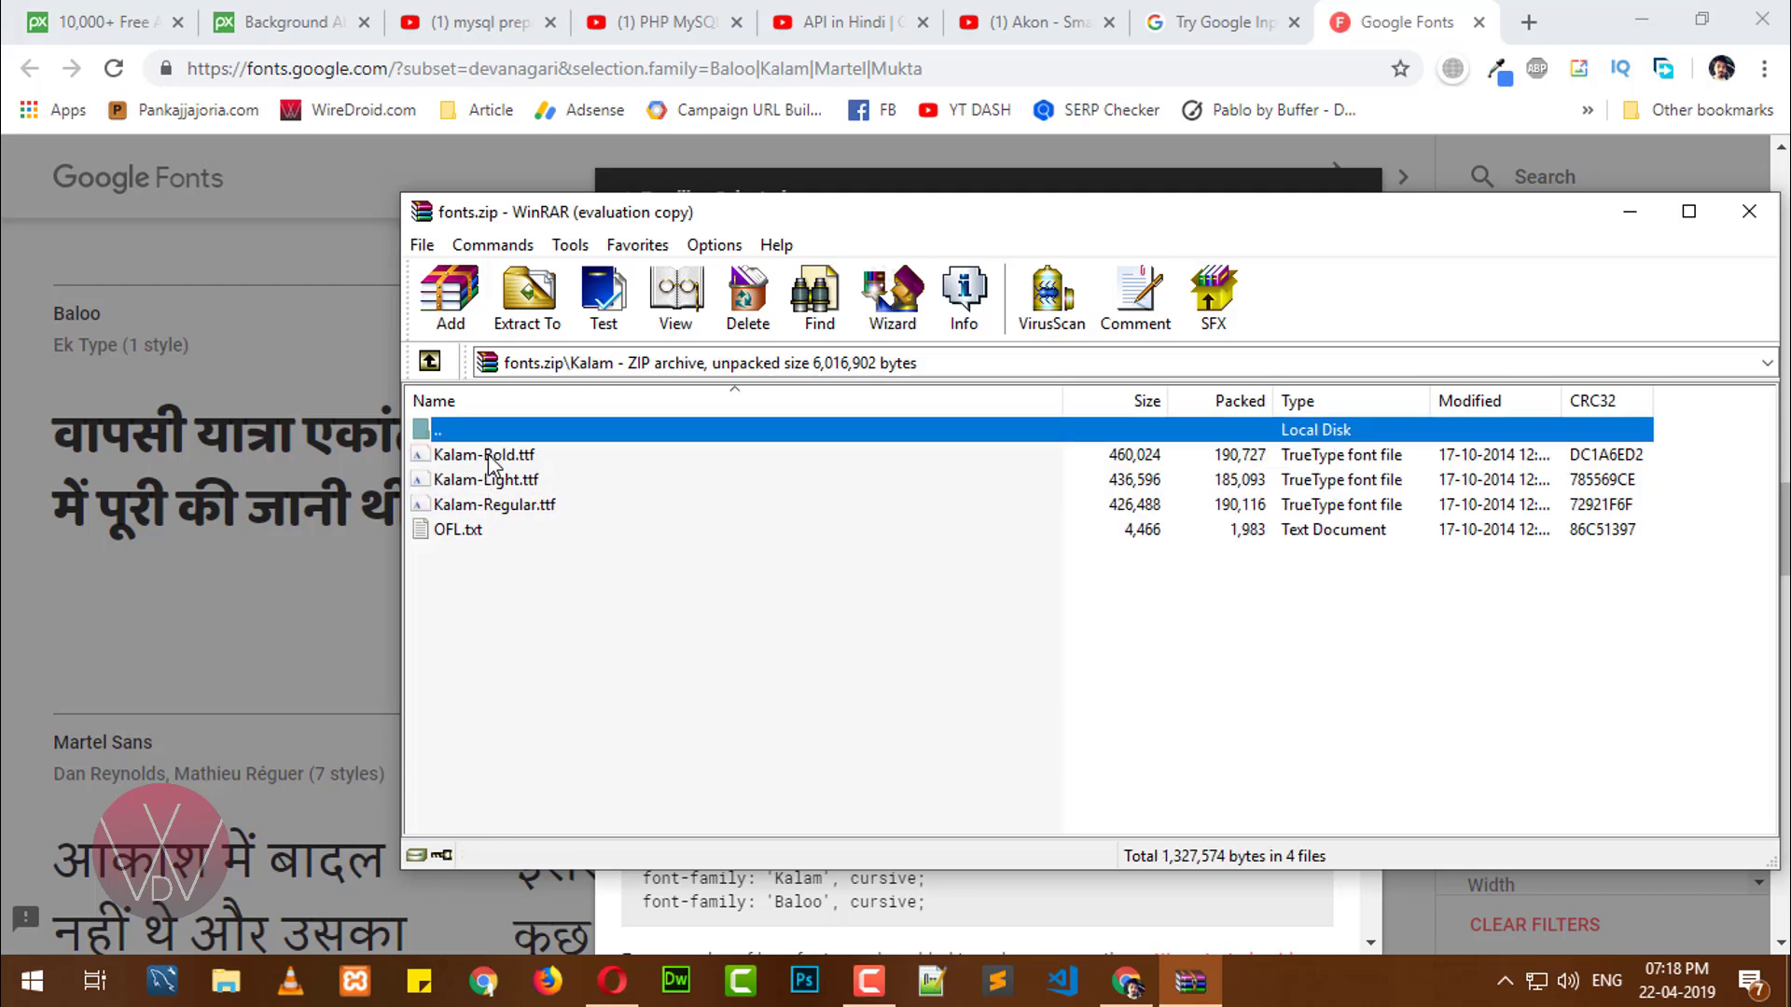
pyautogui.doubleClick(492, 457)
pyautogui.click(220, 173)
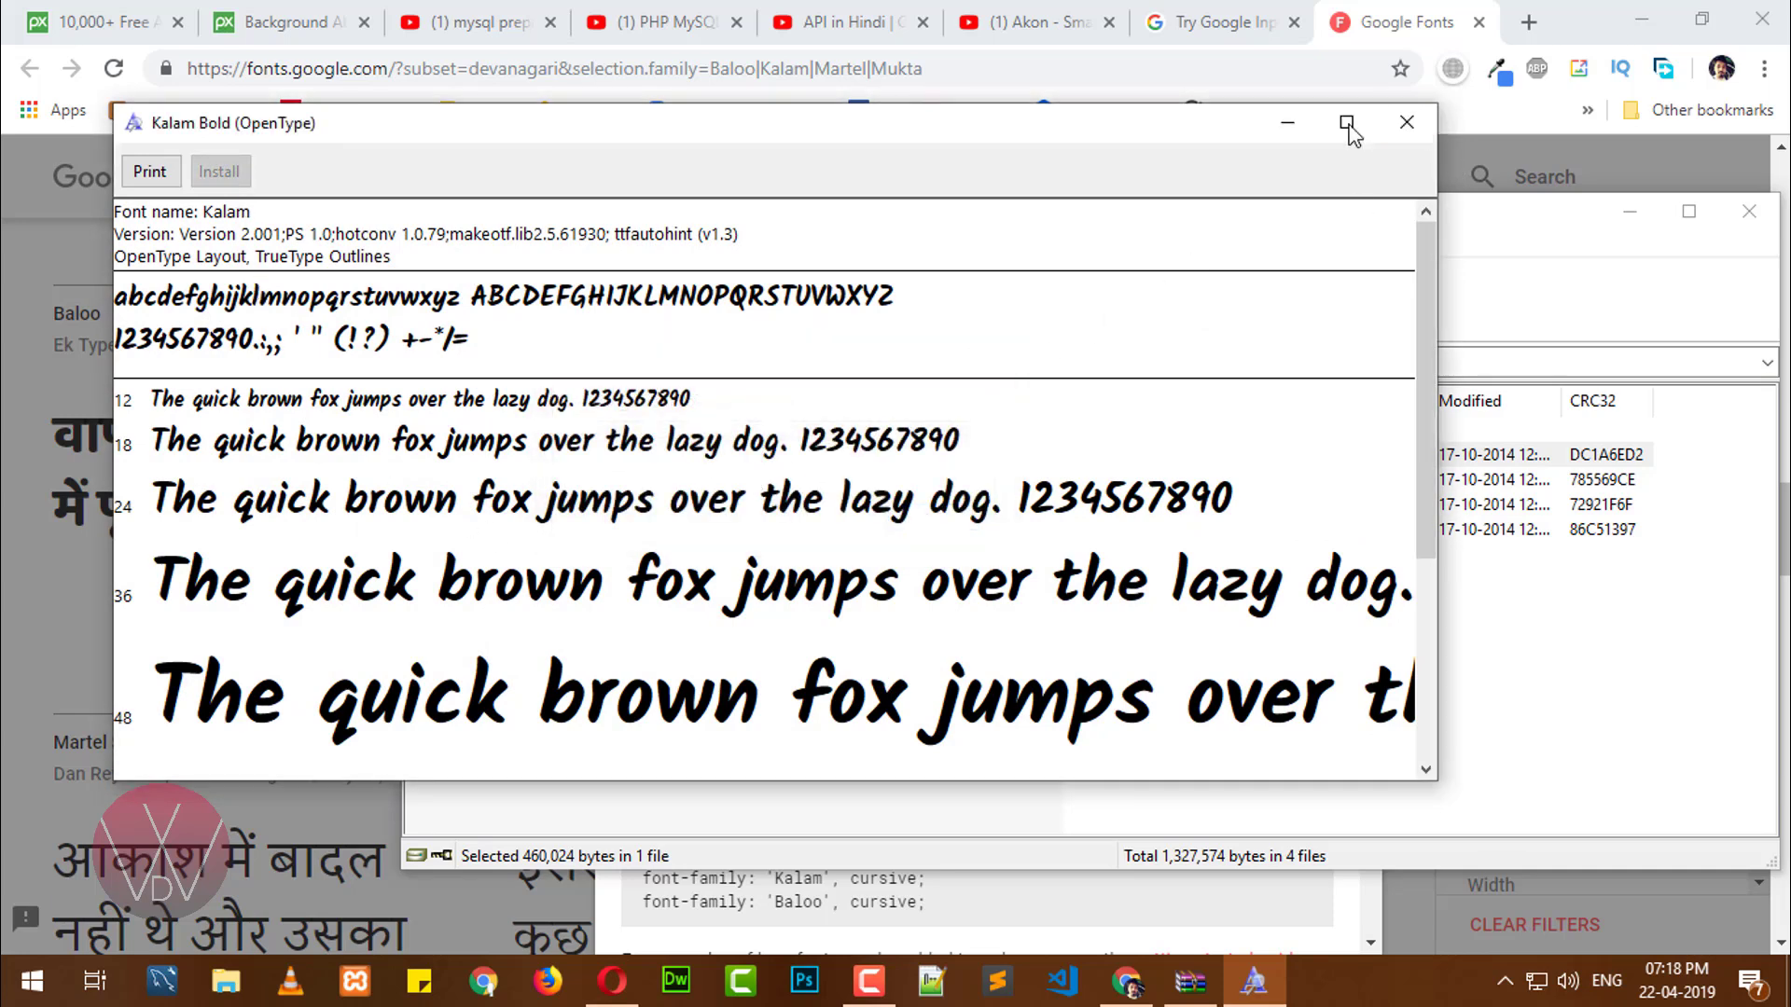
pyautogui.click(1406, 123)
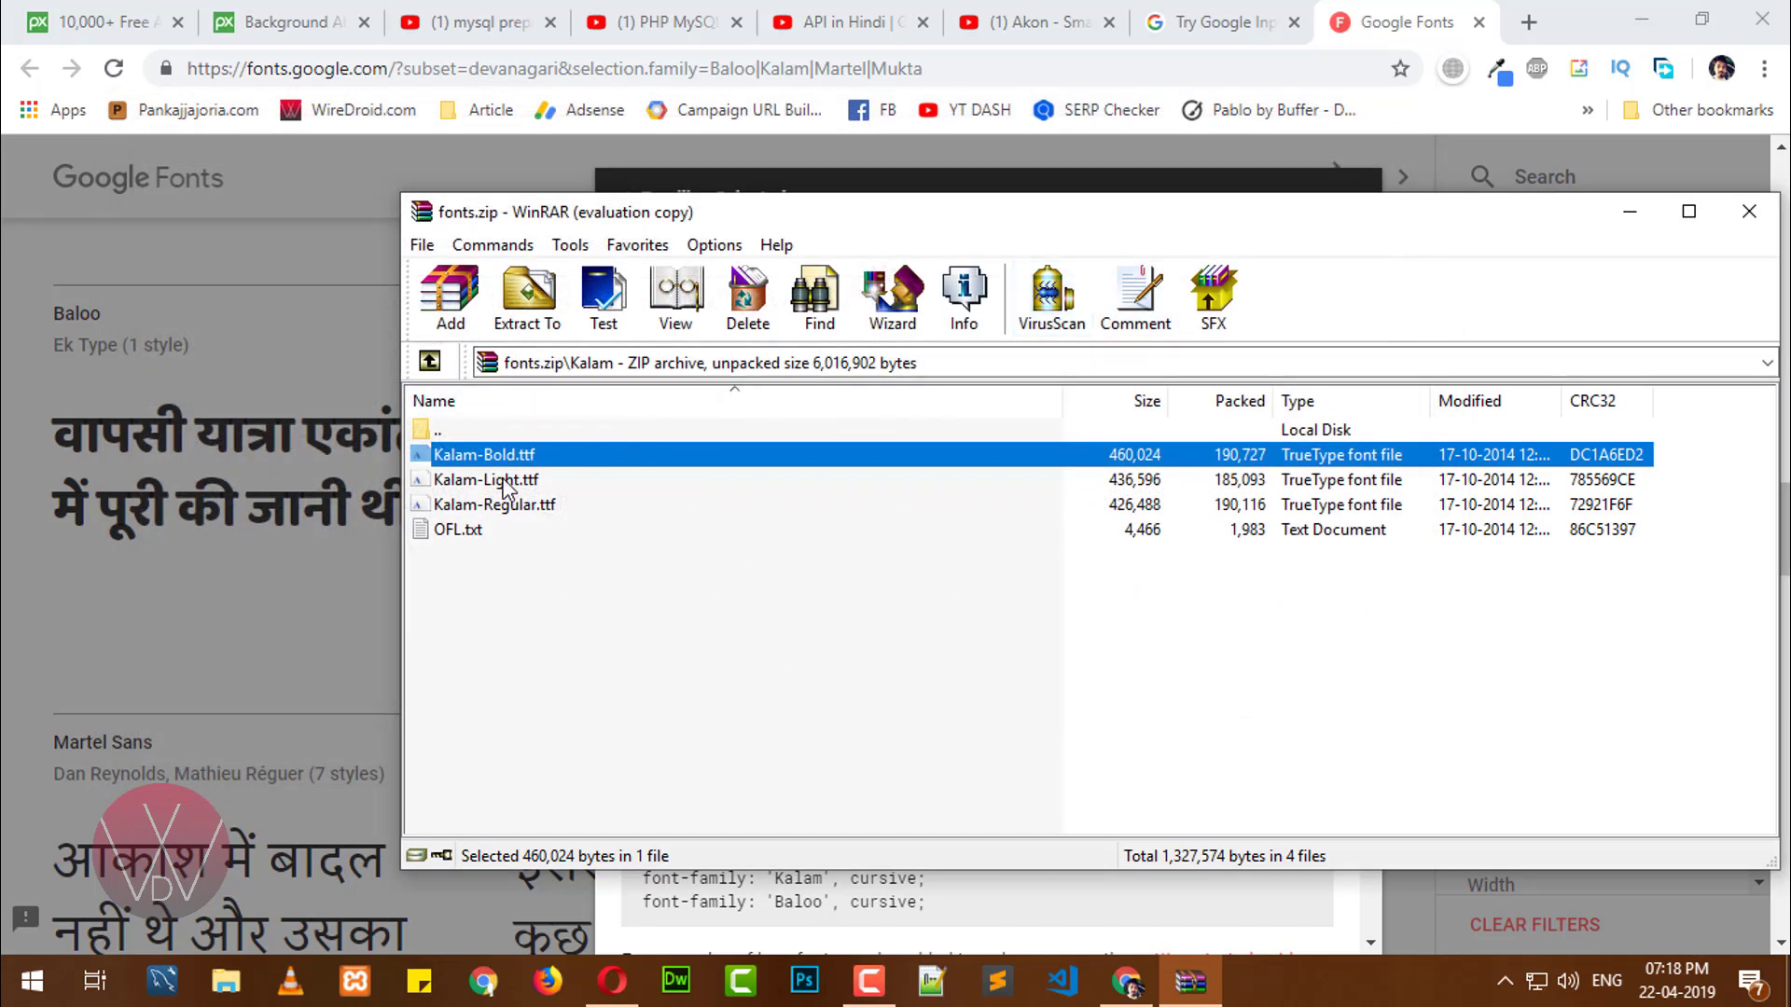
# - Install Kalam-Light.ttf and Kalam-Regular.ttf, then return to the archive root
pyautogui.press('Down')
pyautogui.press('Return')
pyautogui.click(248, 207)
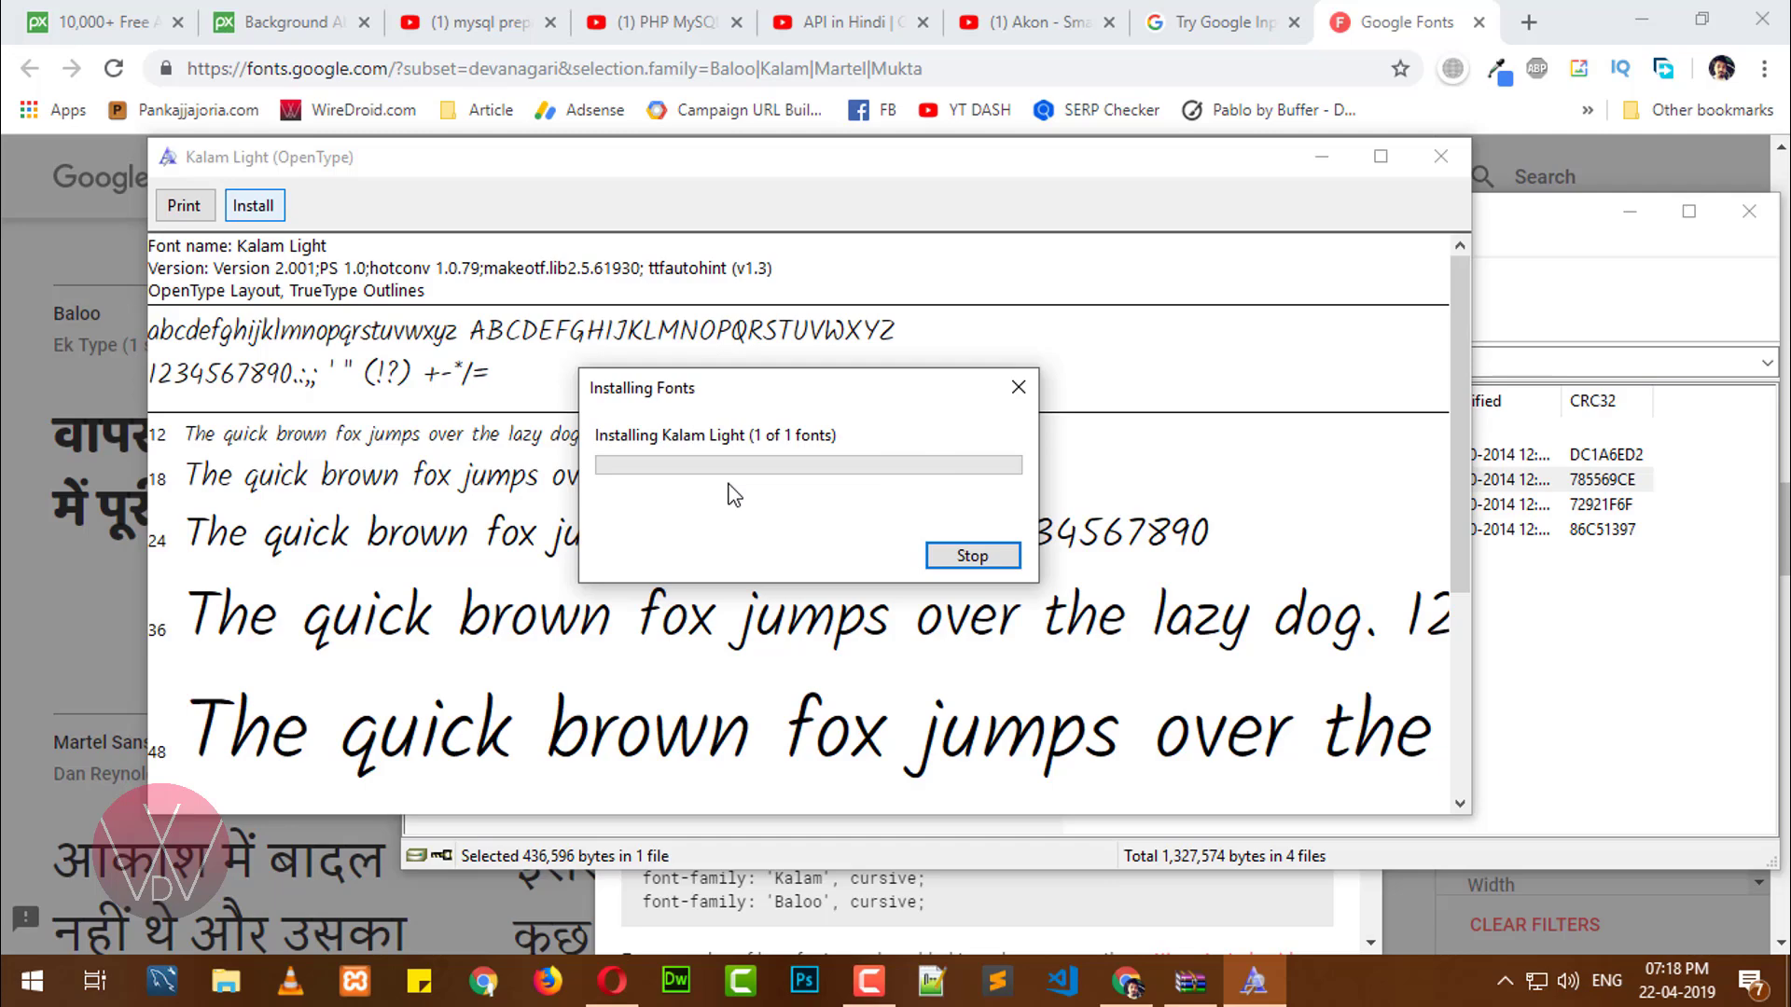
pyautogui.click(1440, 157)
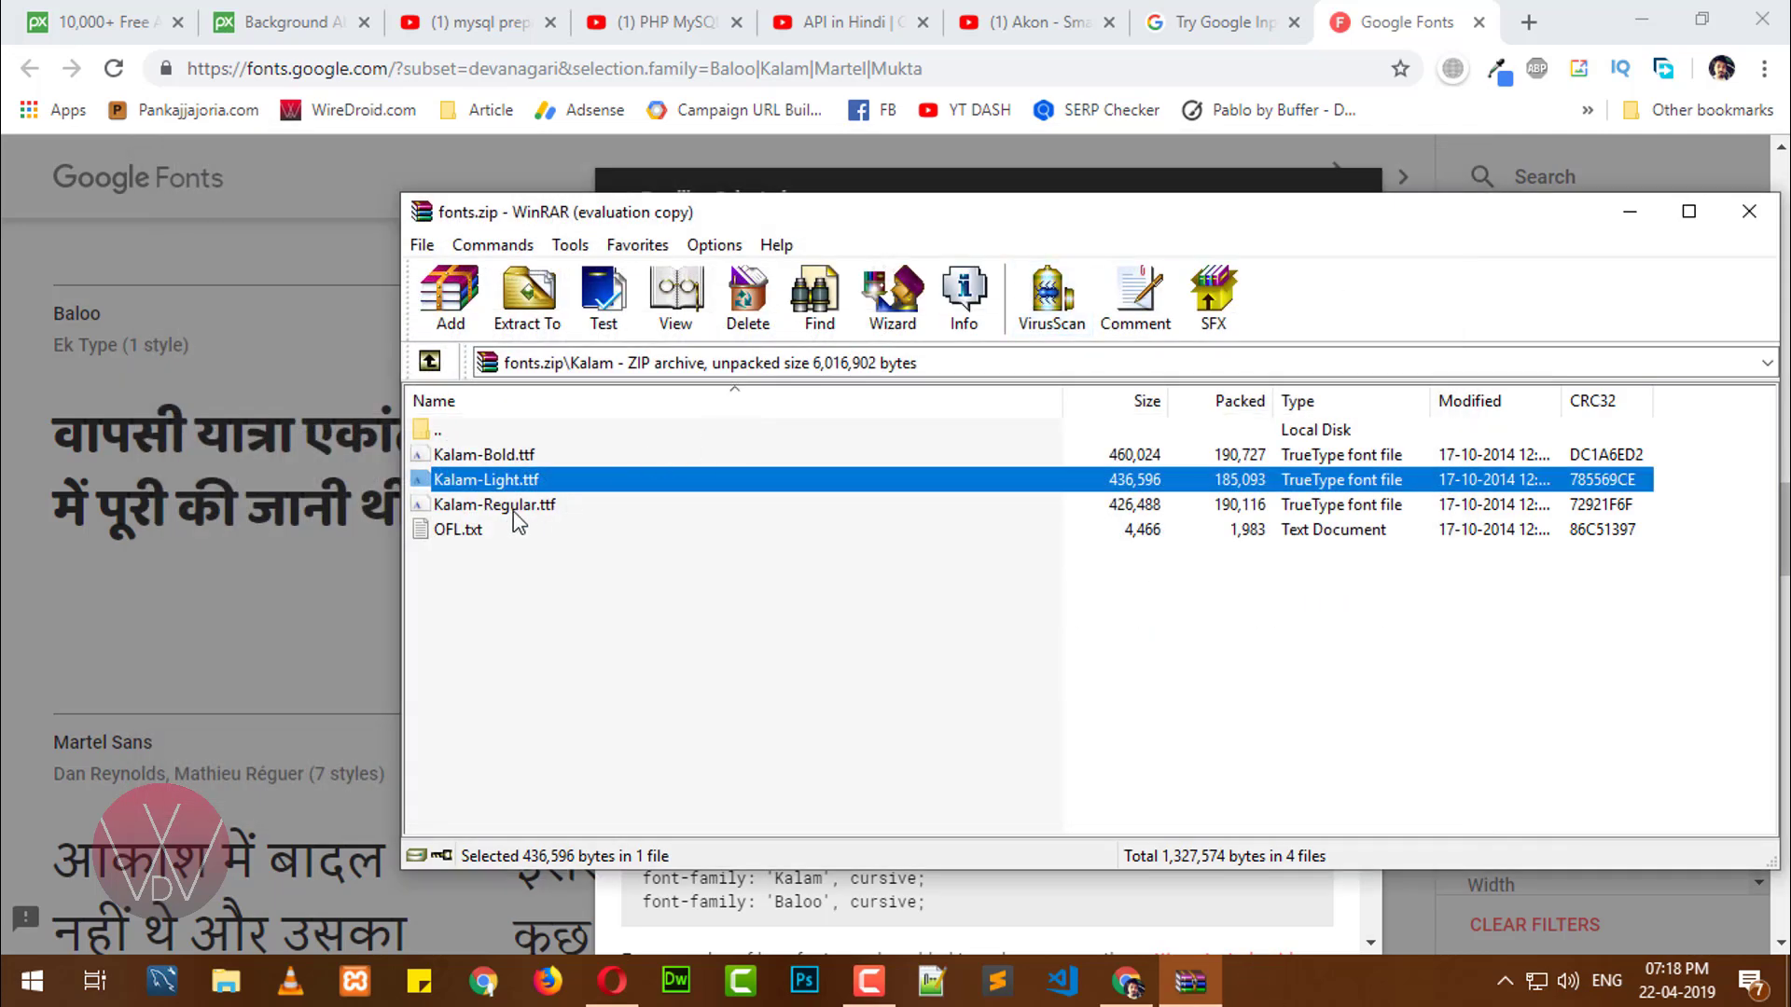
pyautogui.doubleClick(514, 508)
pyautogui.click(289, 241)
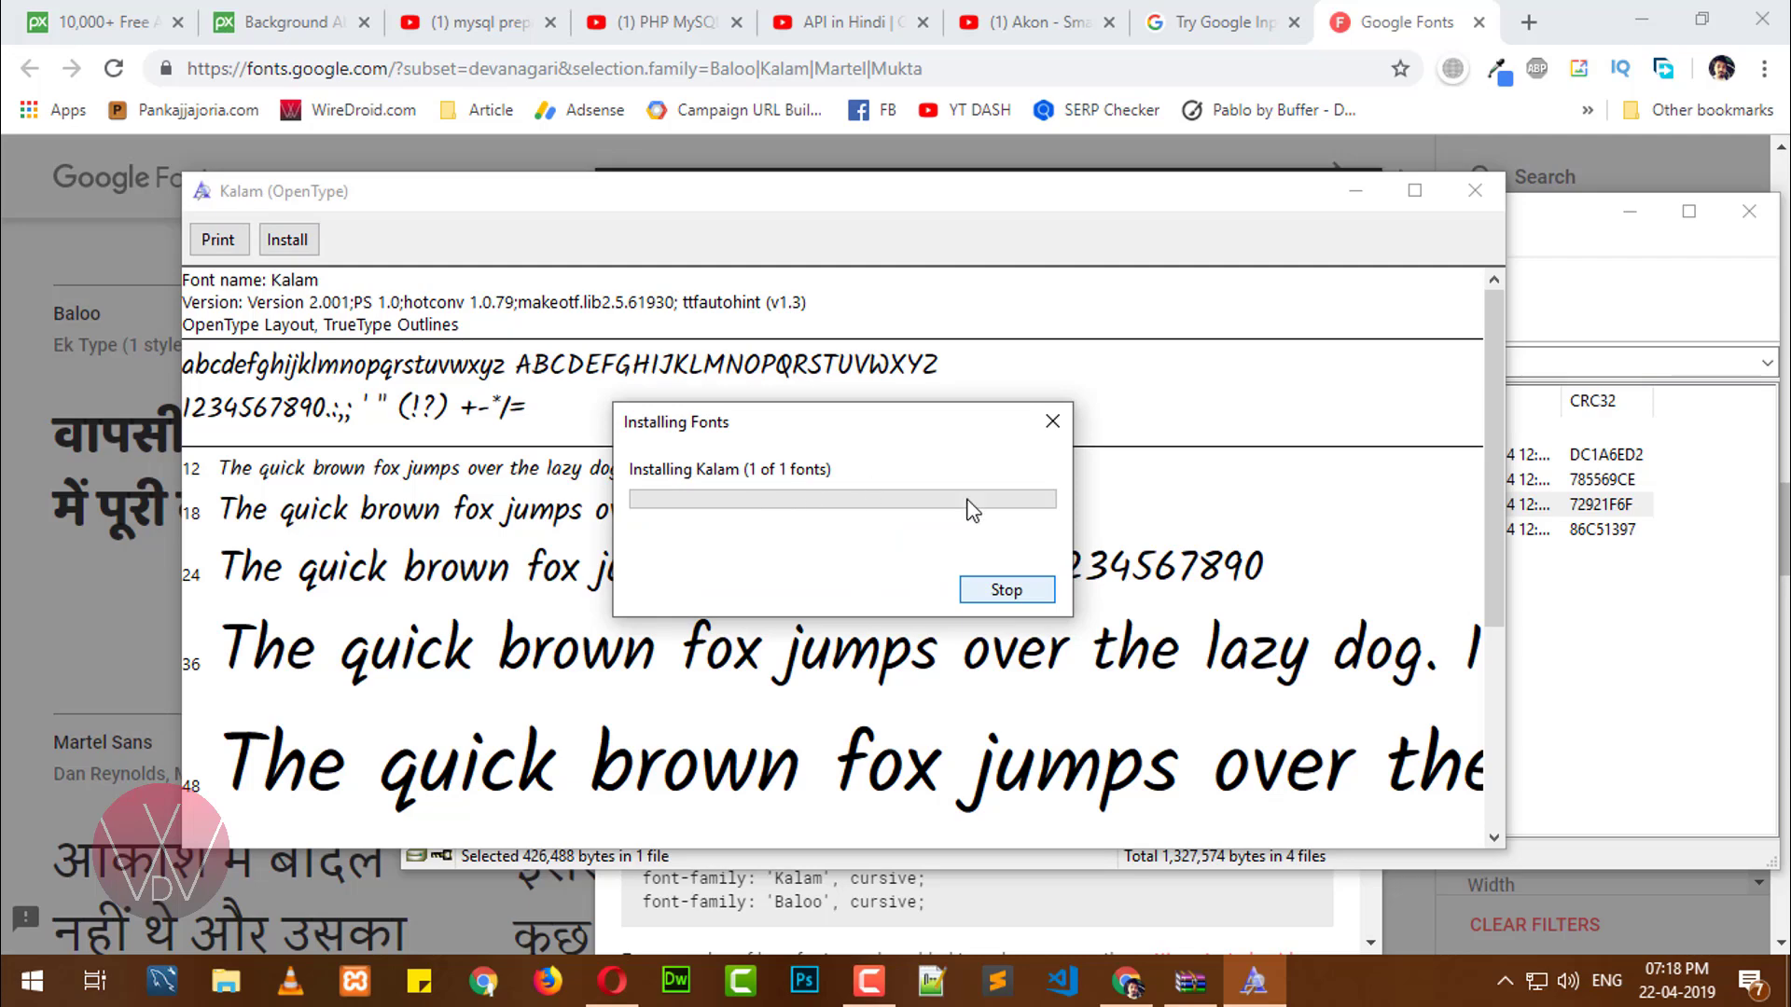
pyautogui.click(1472, 194)
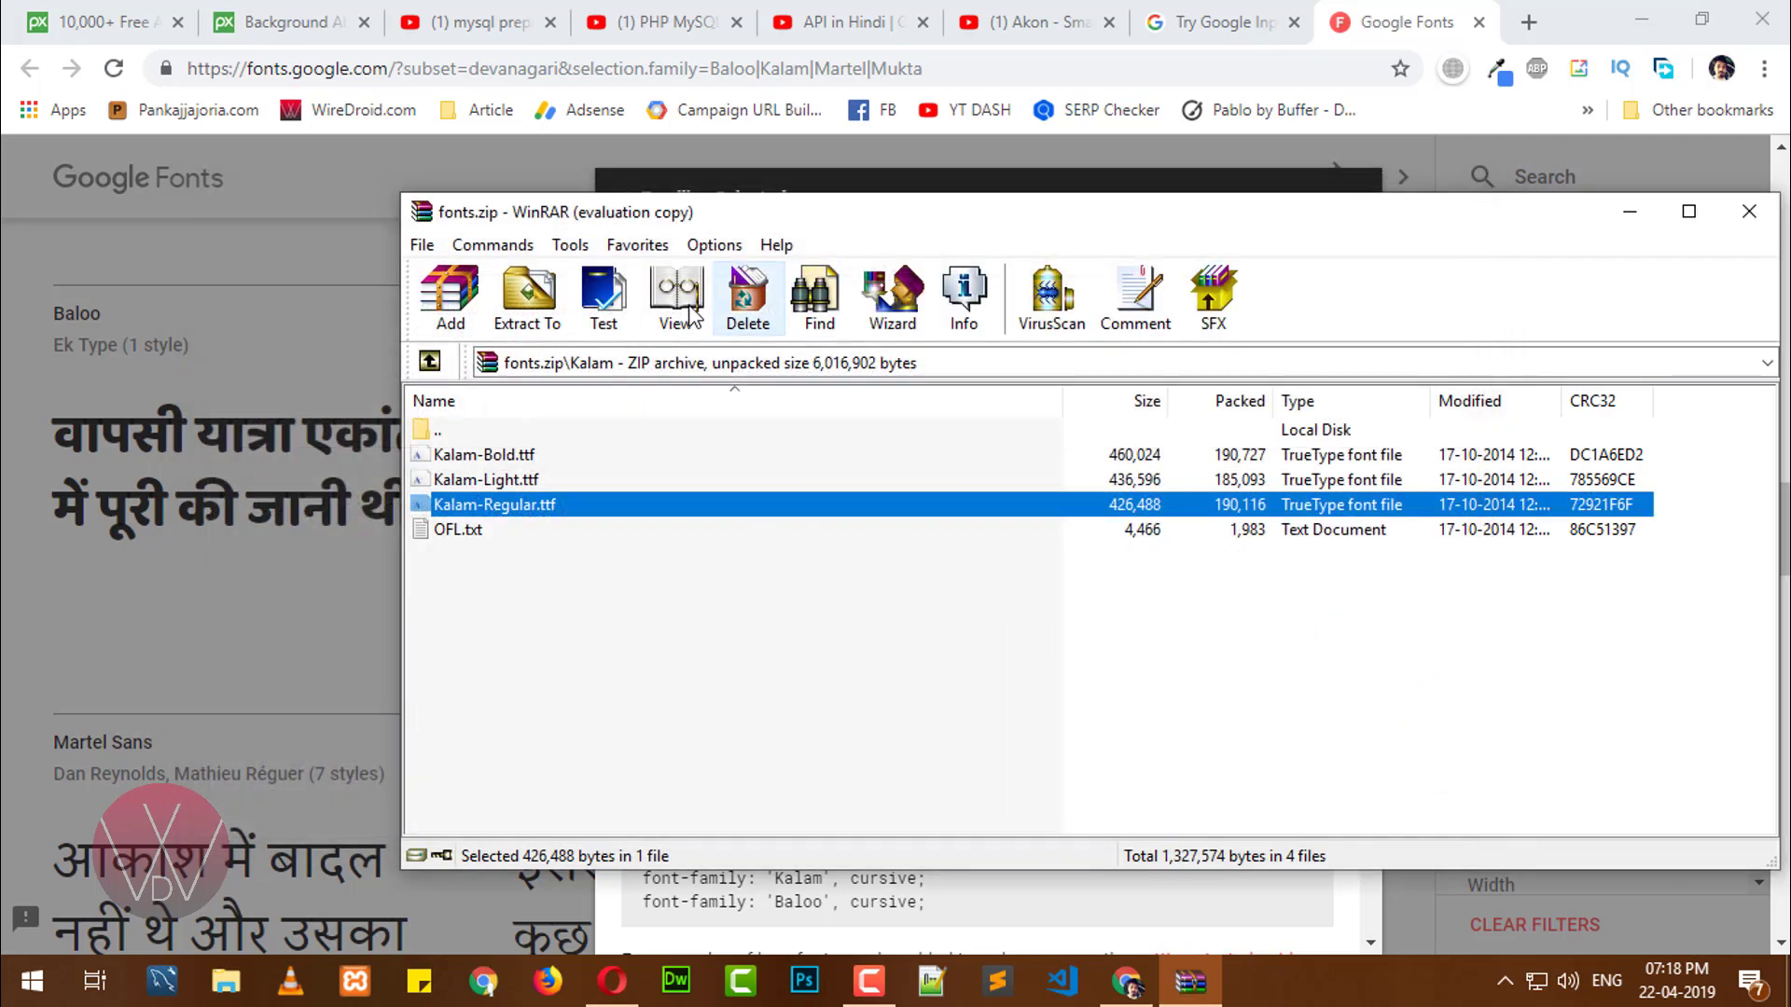
pyautogui.doubleClick(478, 433)
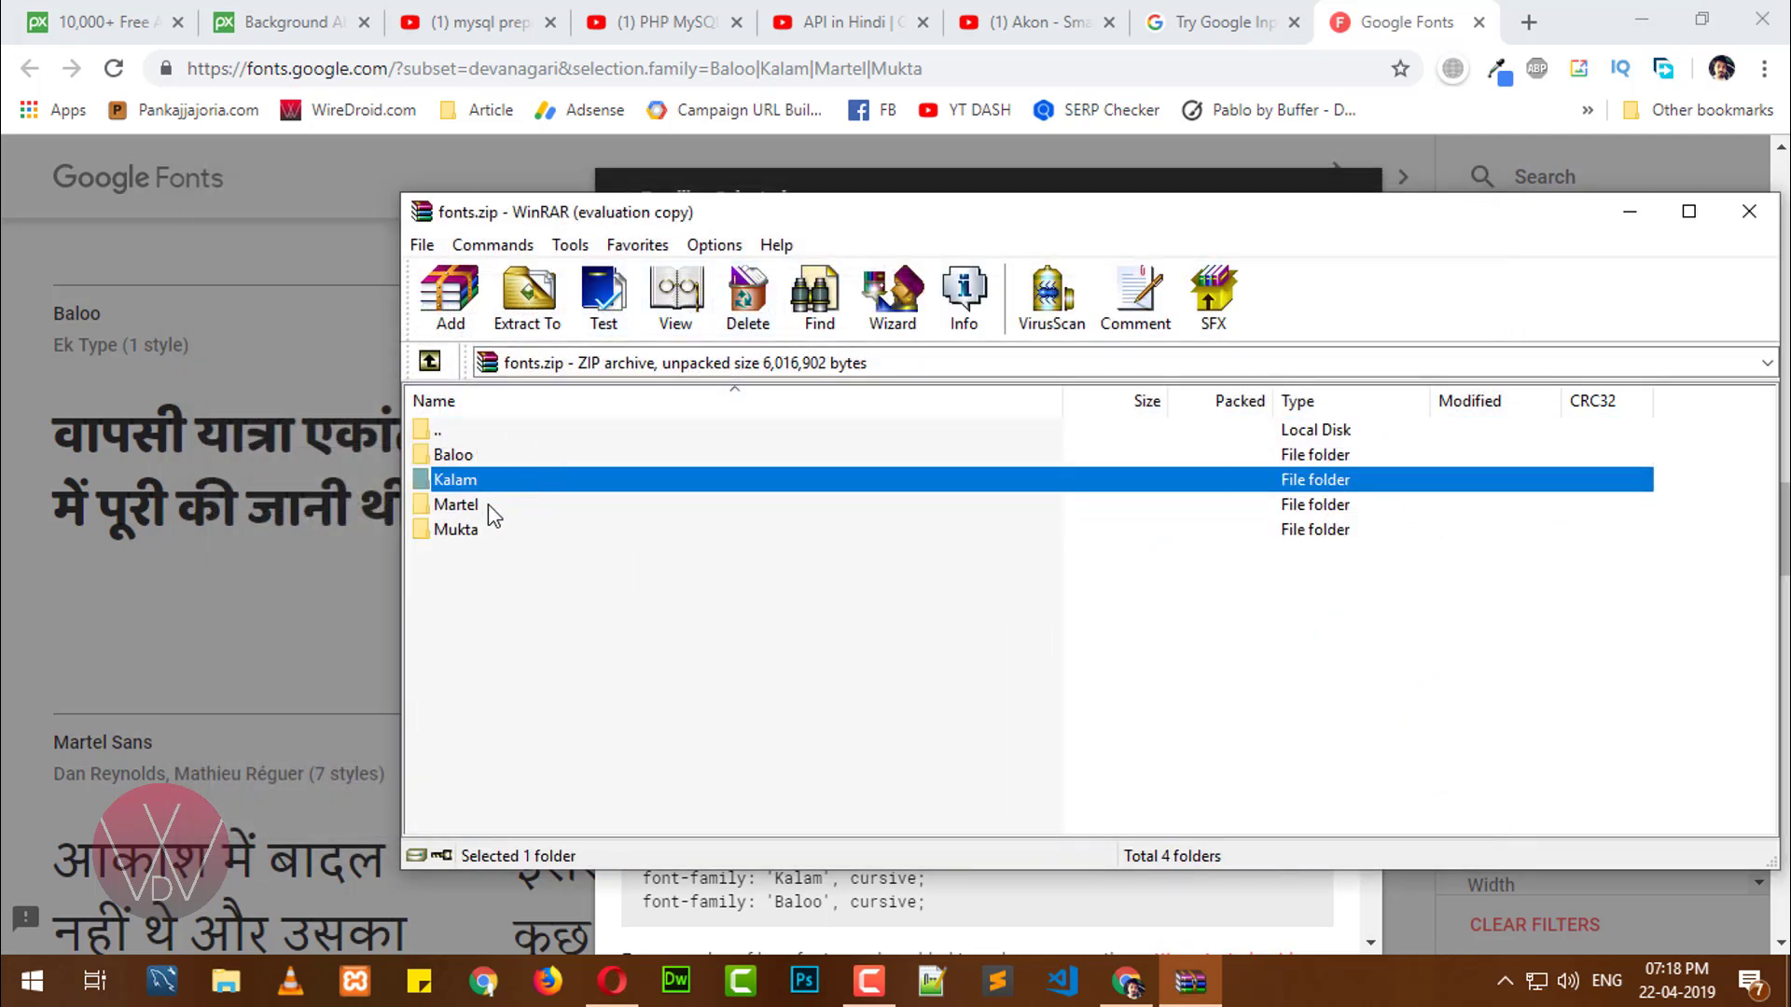
# - Install Mukta-Bold.ttf from the archive's Mukta folder
pyautogui.doubleClick(471, 528)
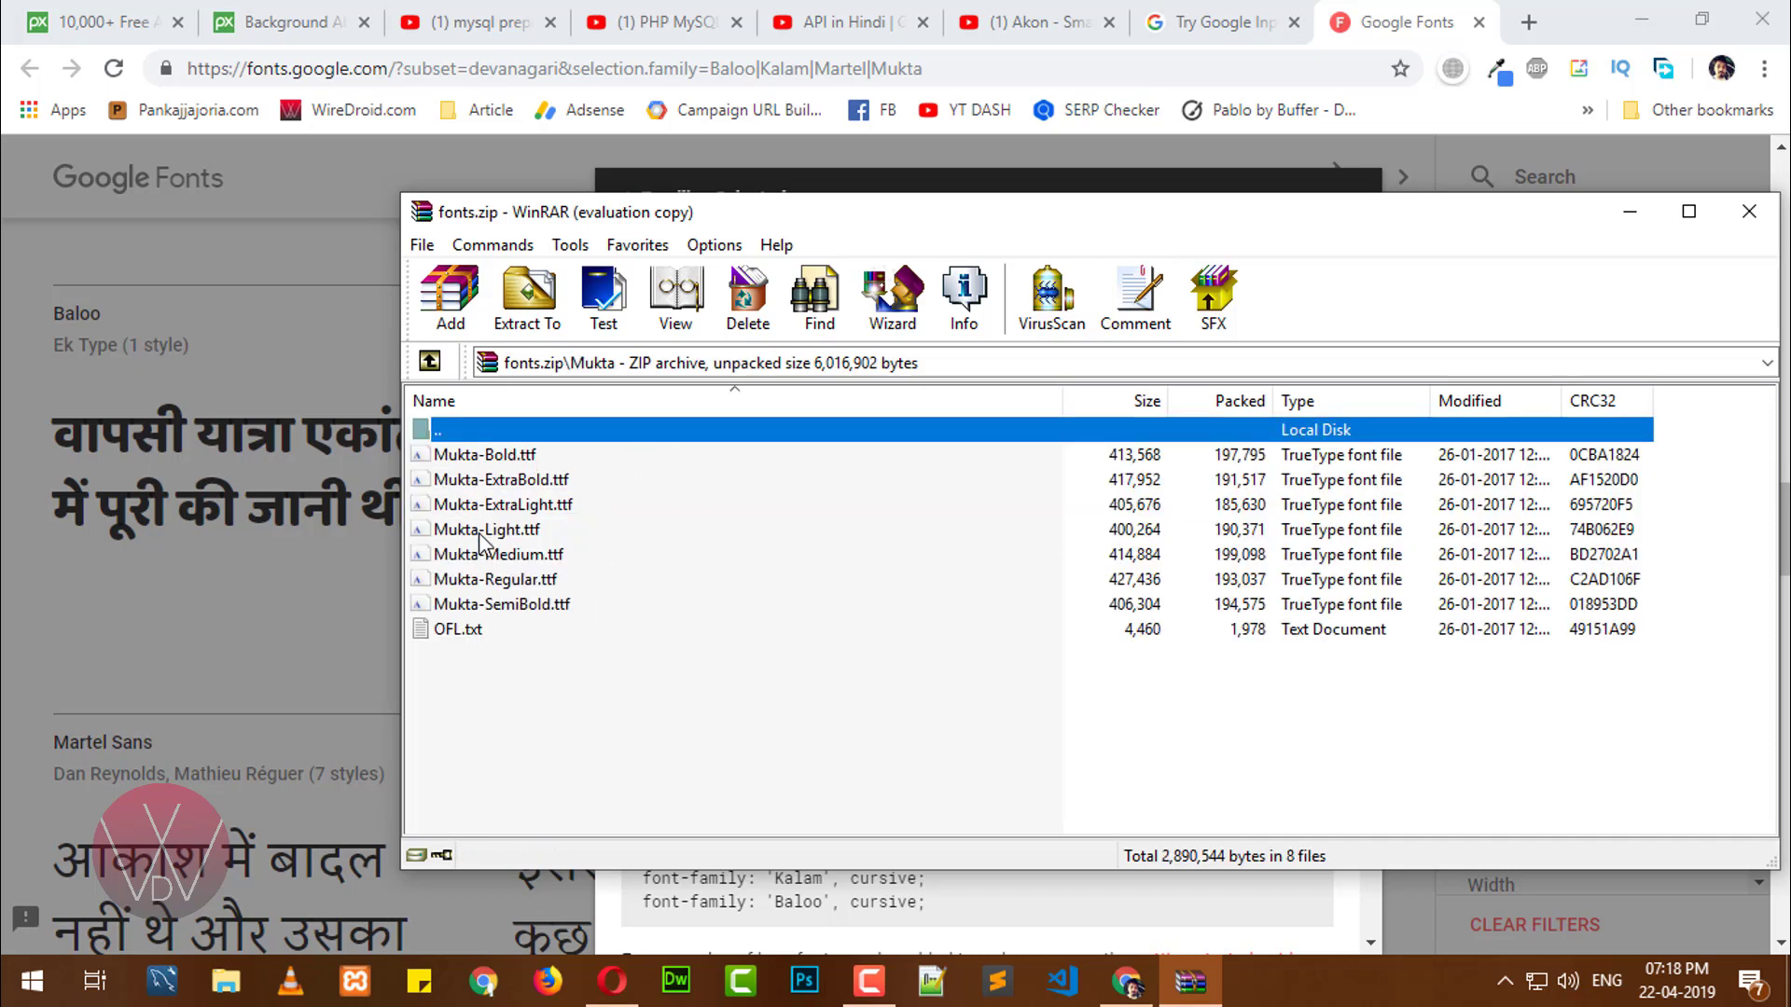
pyautogui.doubleClick(491, 457)
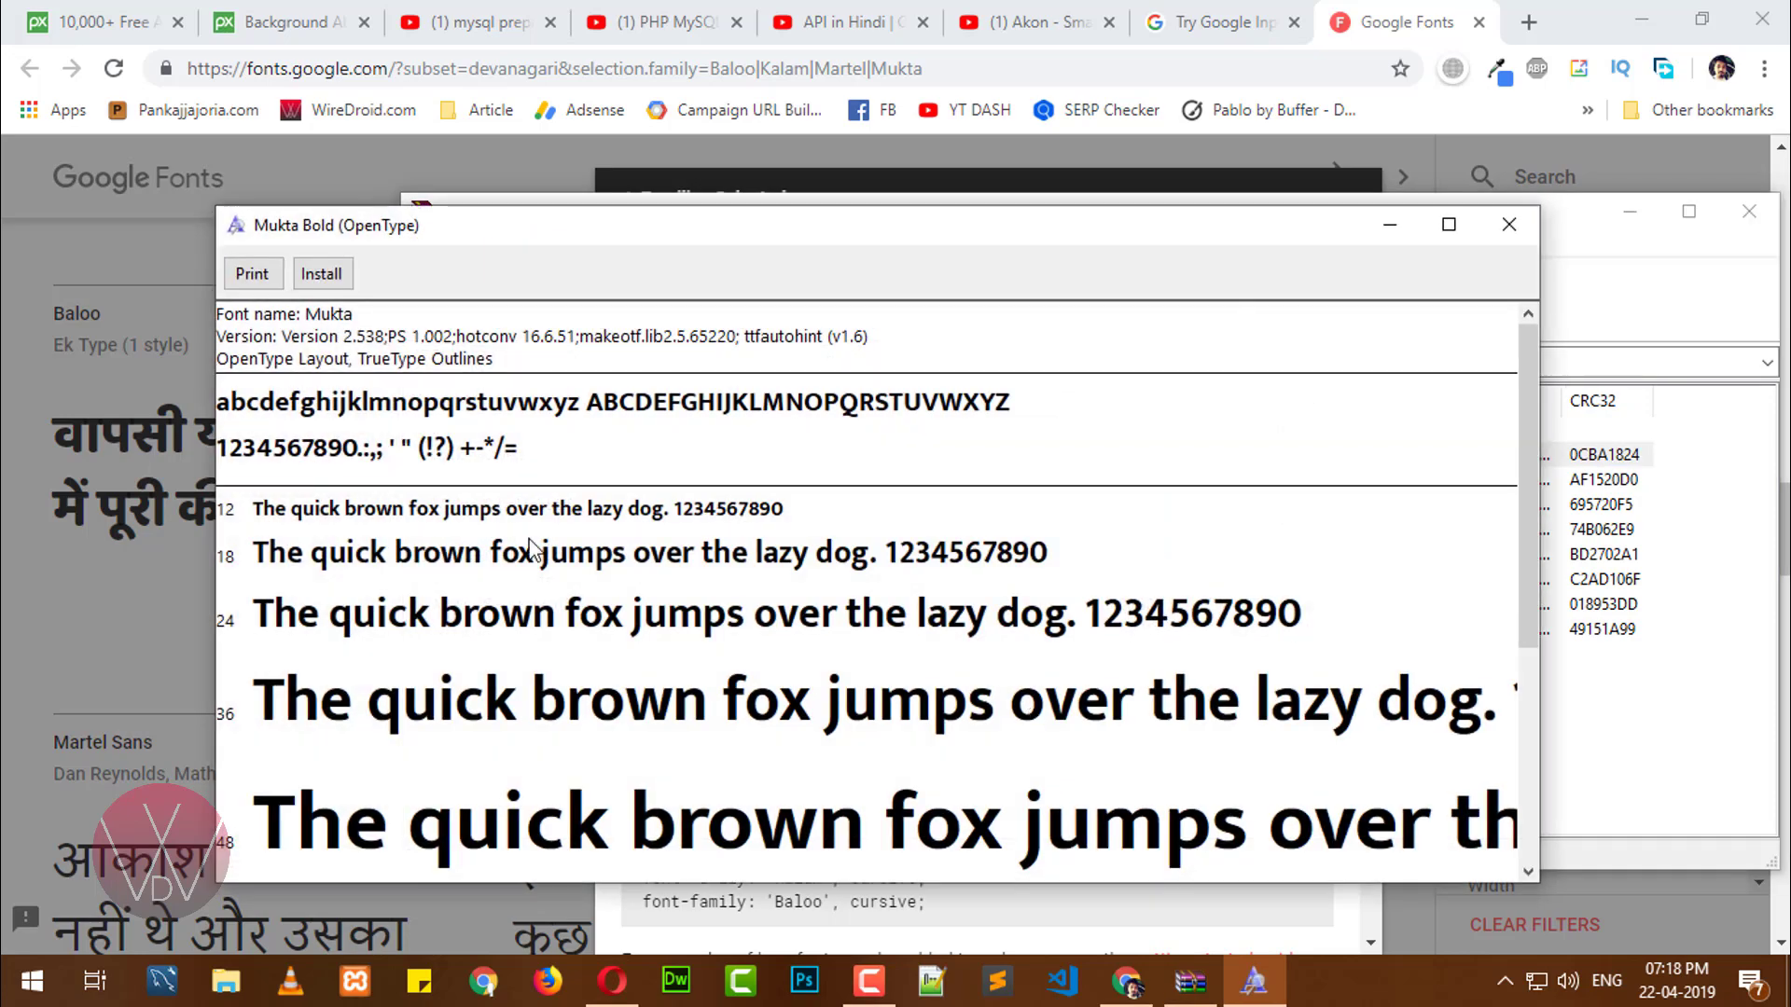
pyautogui.click(318, 278)
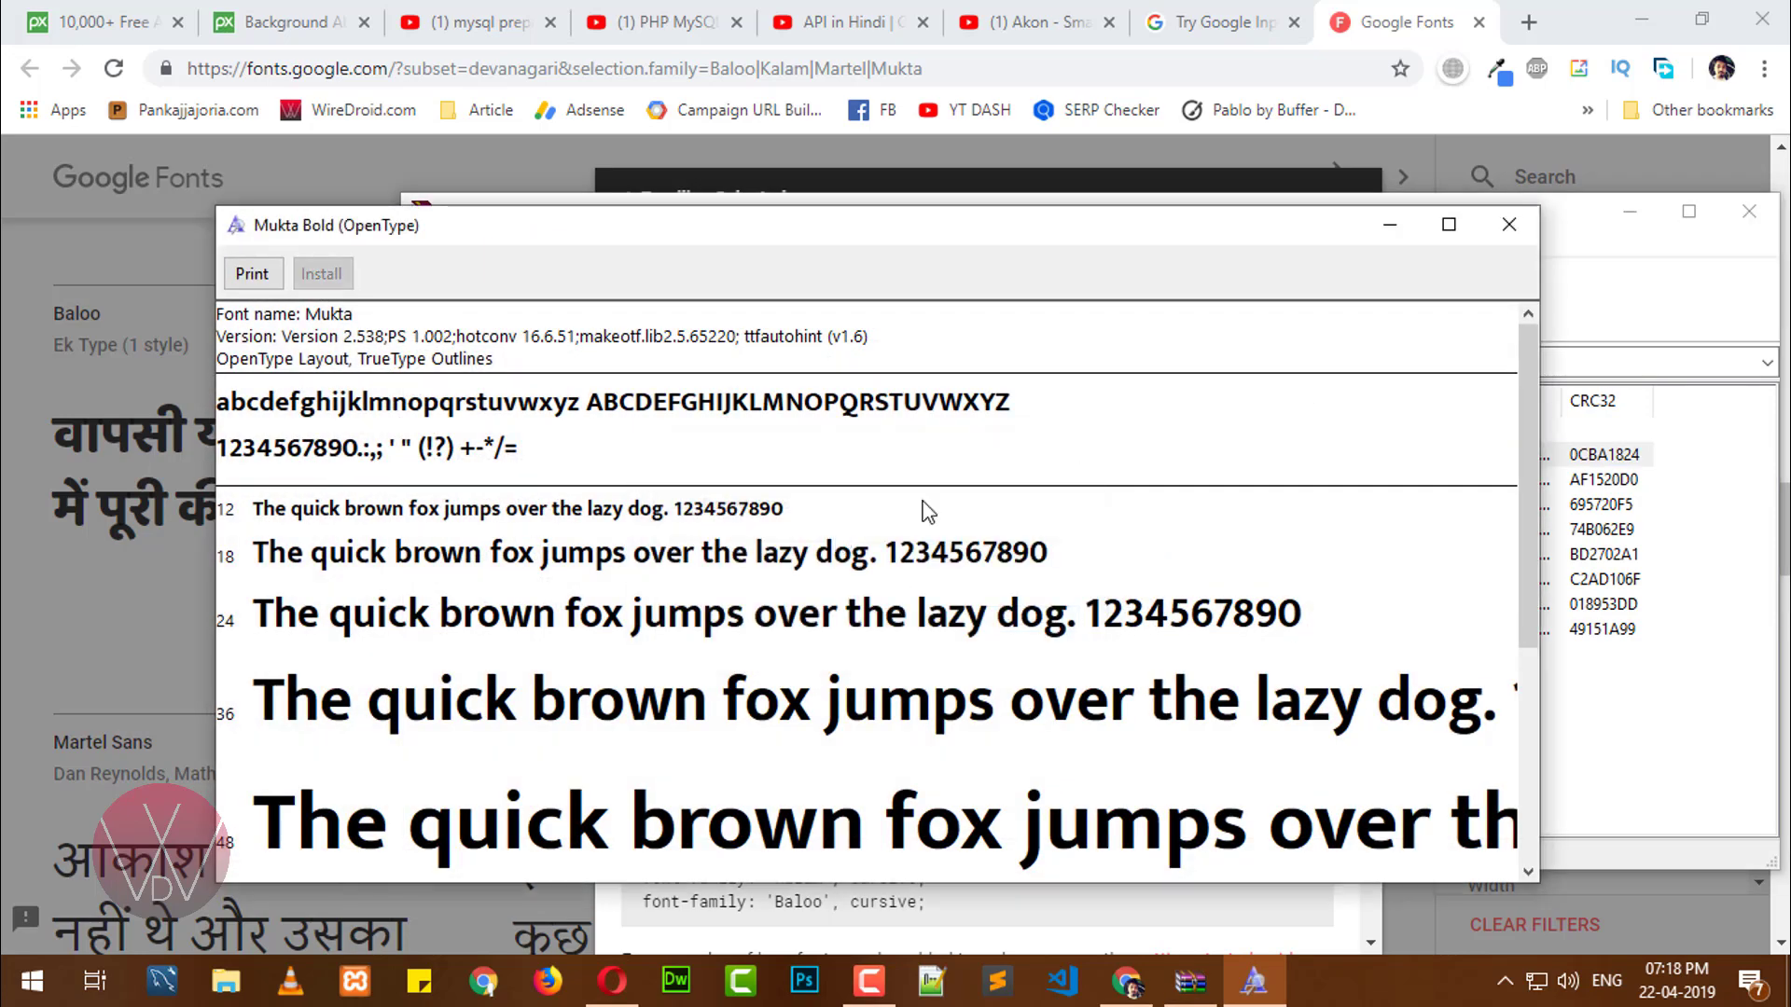
pyautogui.click(1509, 226)
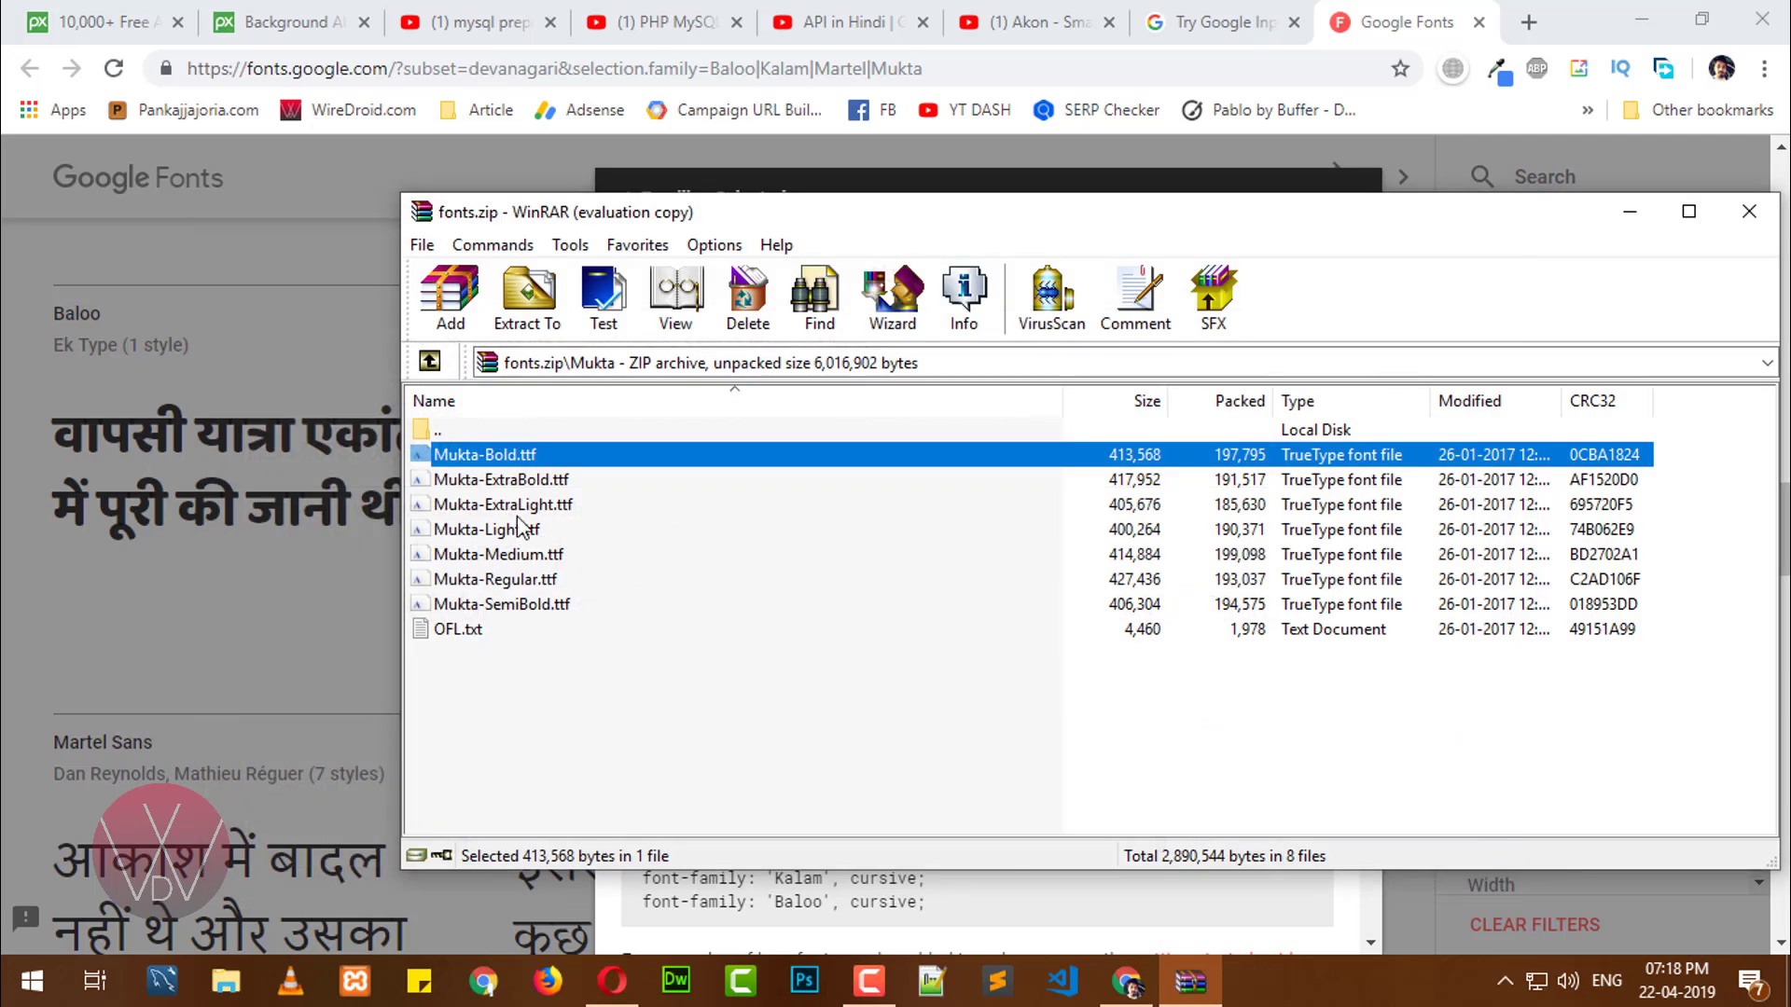
# - Return to the fonts.zip root and close WinRAR
pyautogui.doubleClick(474, 435)
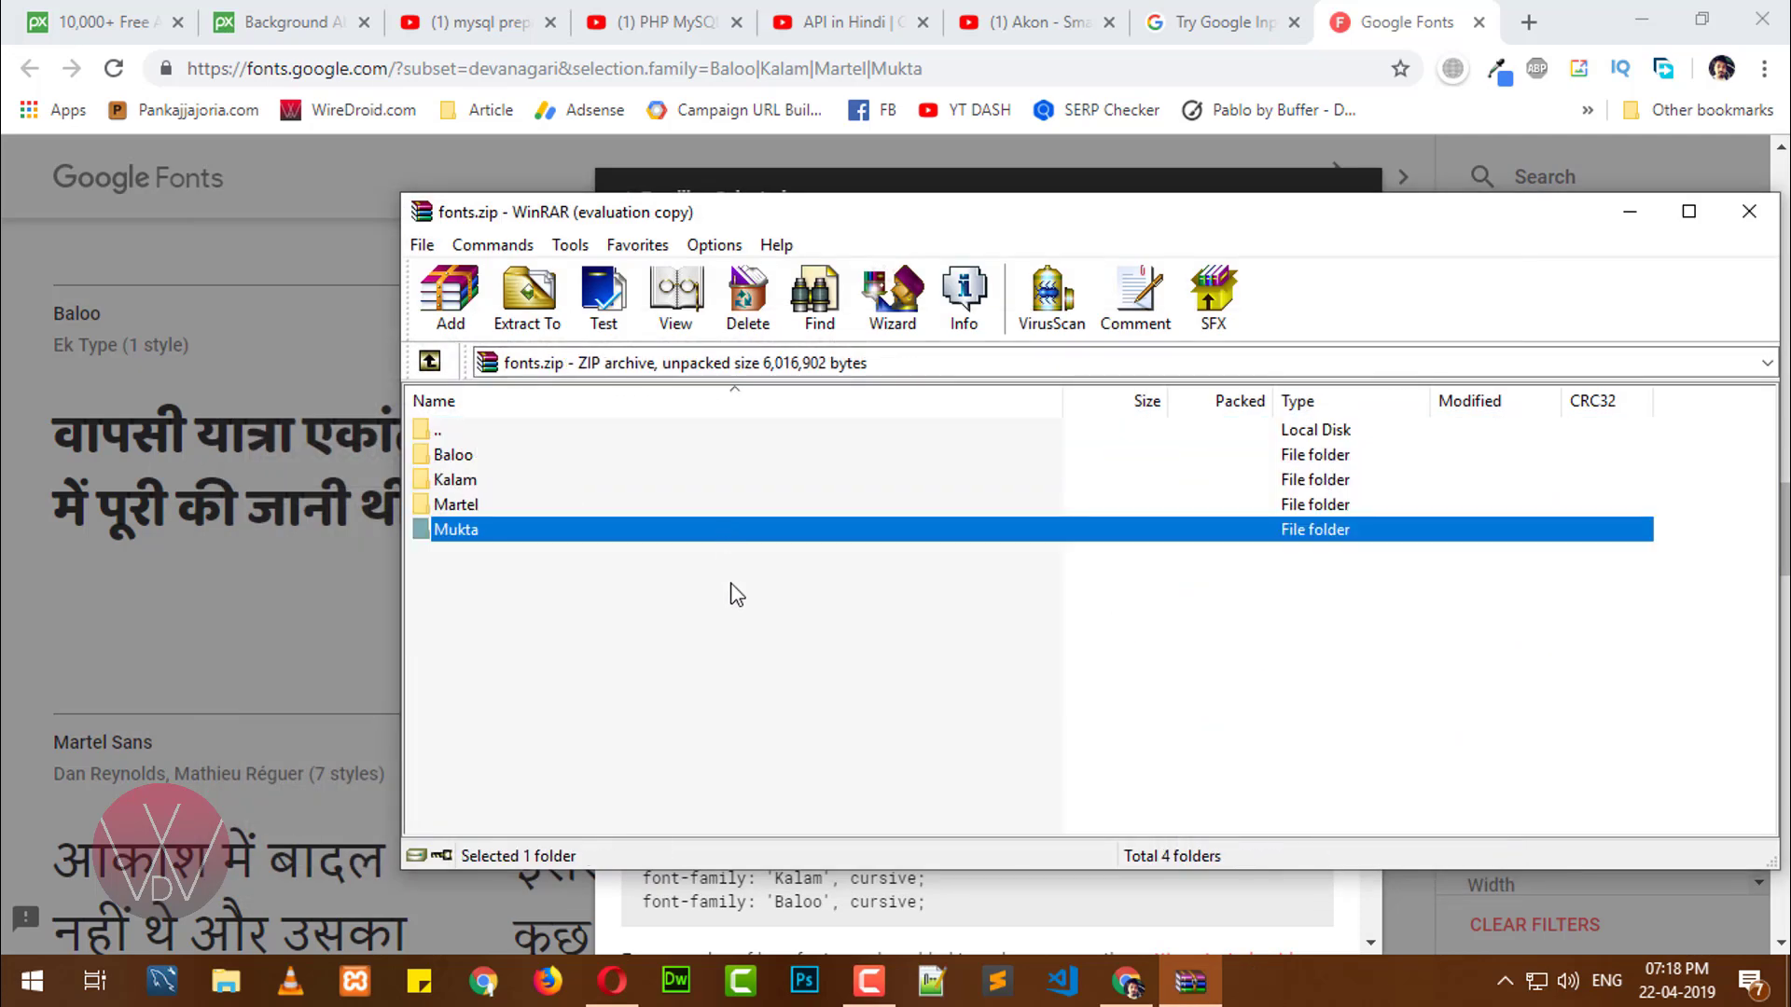
pyautogui.click(732, 593)
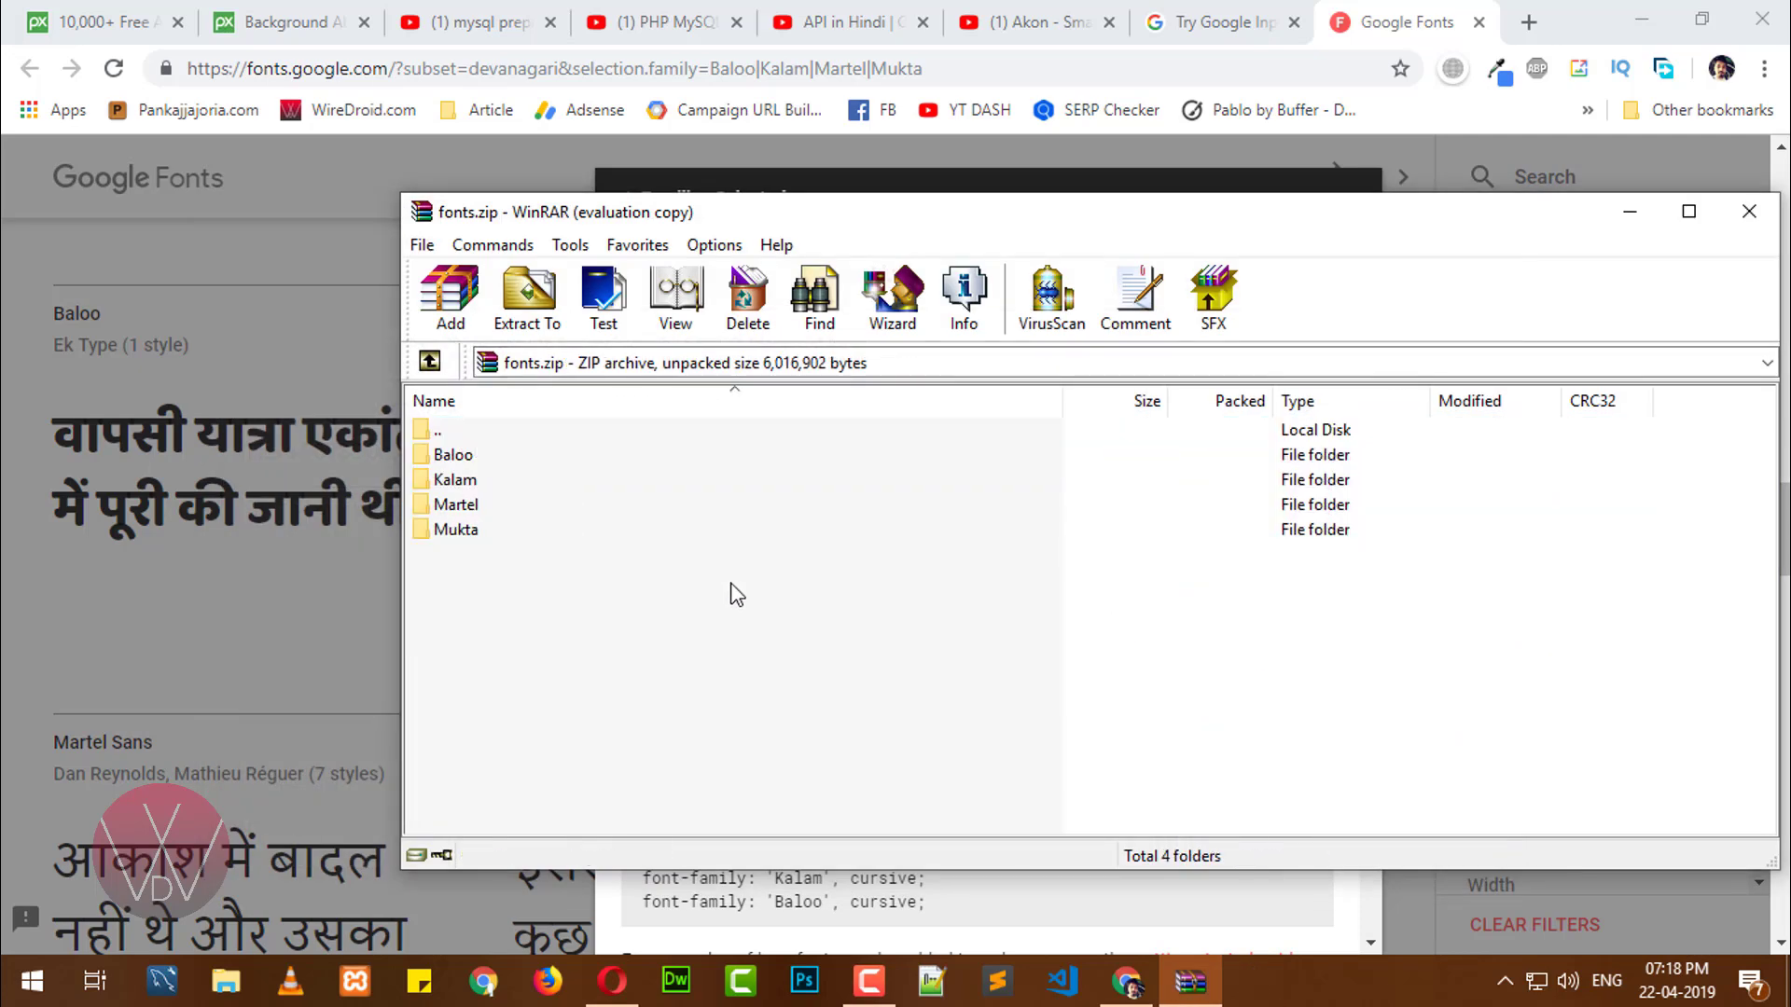
pyautogui.click(1749, 212)
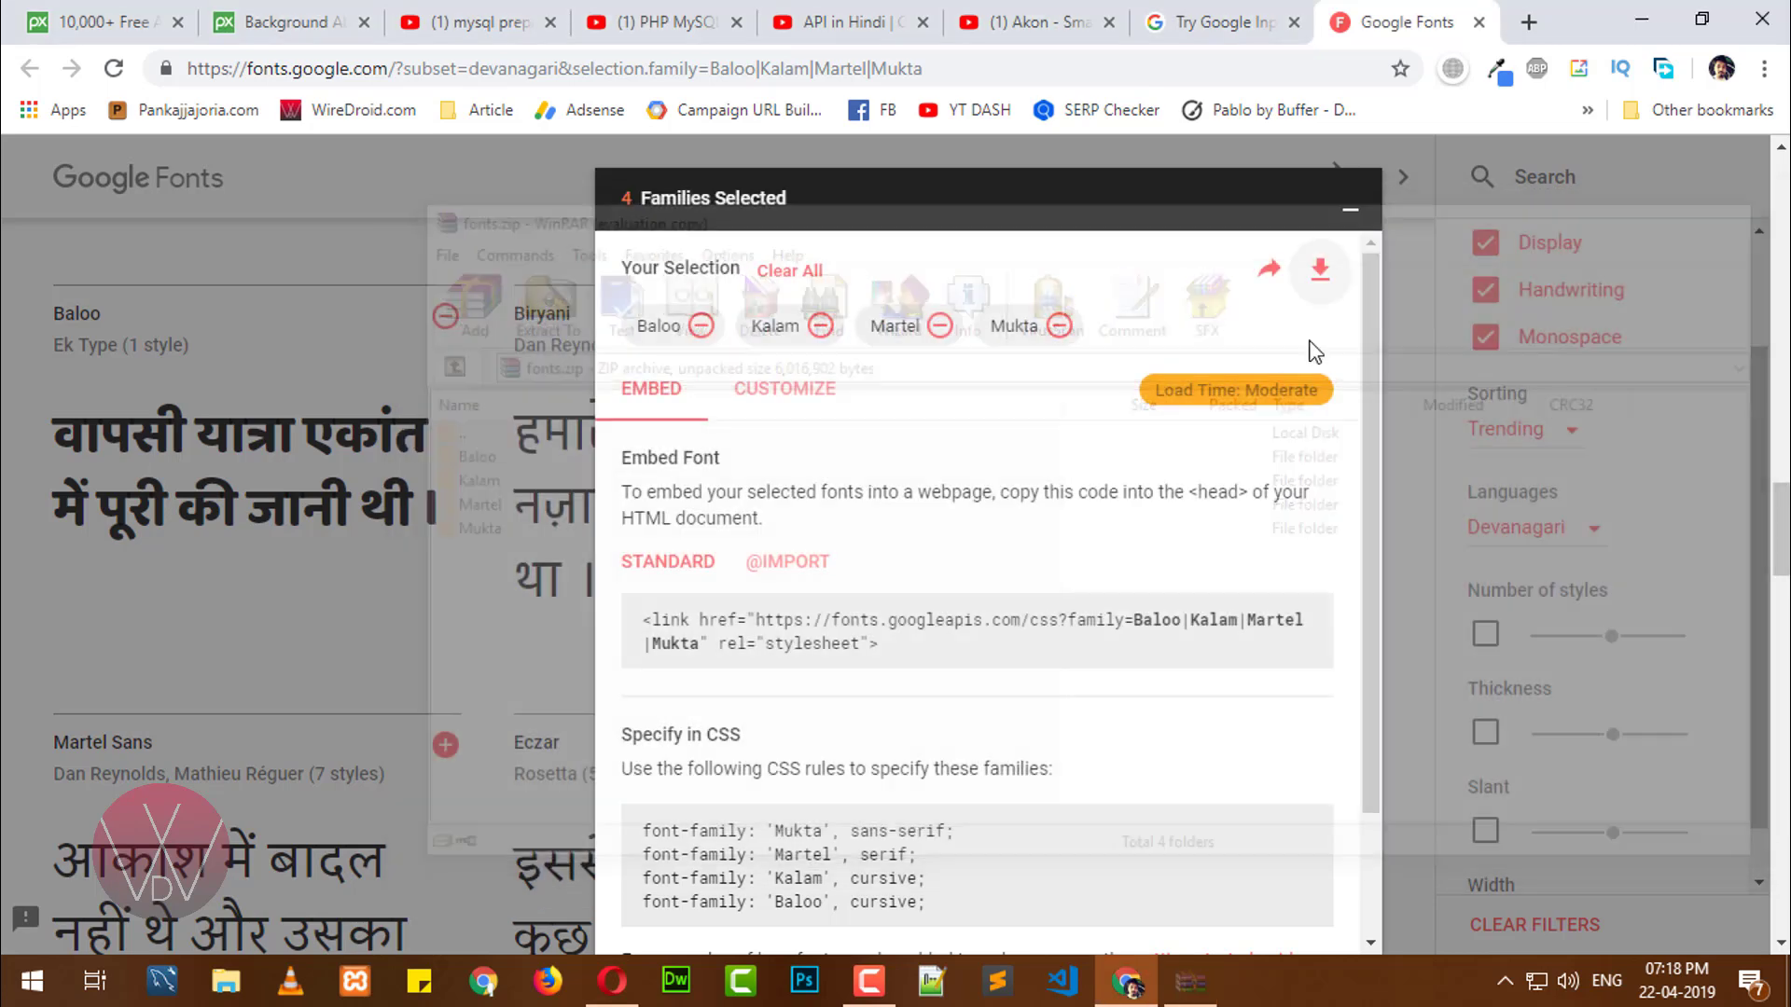
# - Type 'gaffar market' with Hindi transliteration to get गफ्फार मार्किट
pyautogui.click(1193, 9)
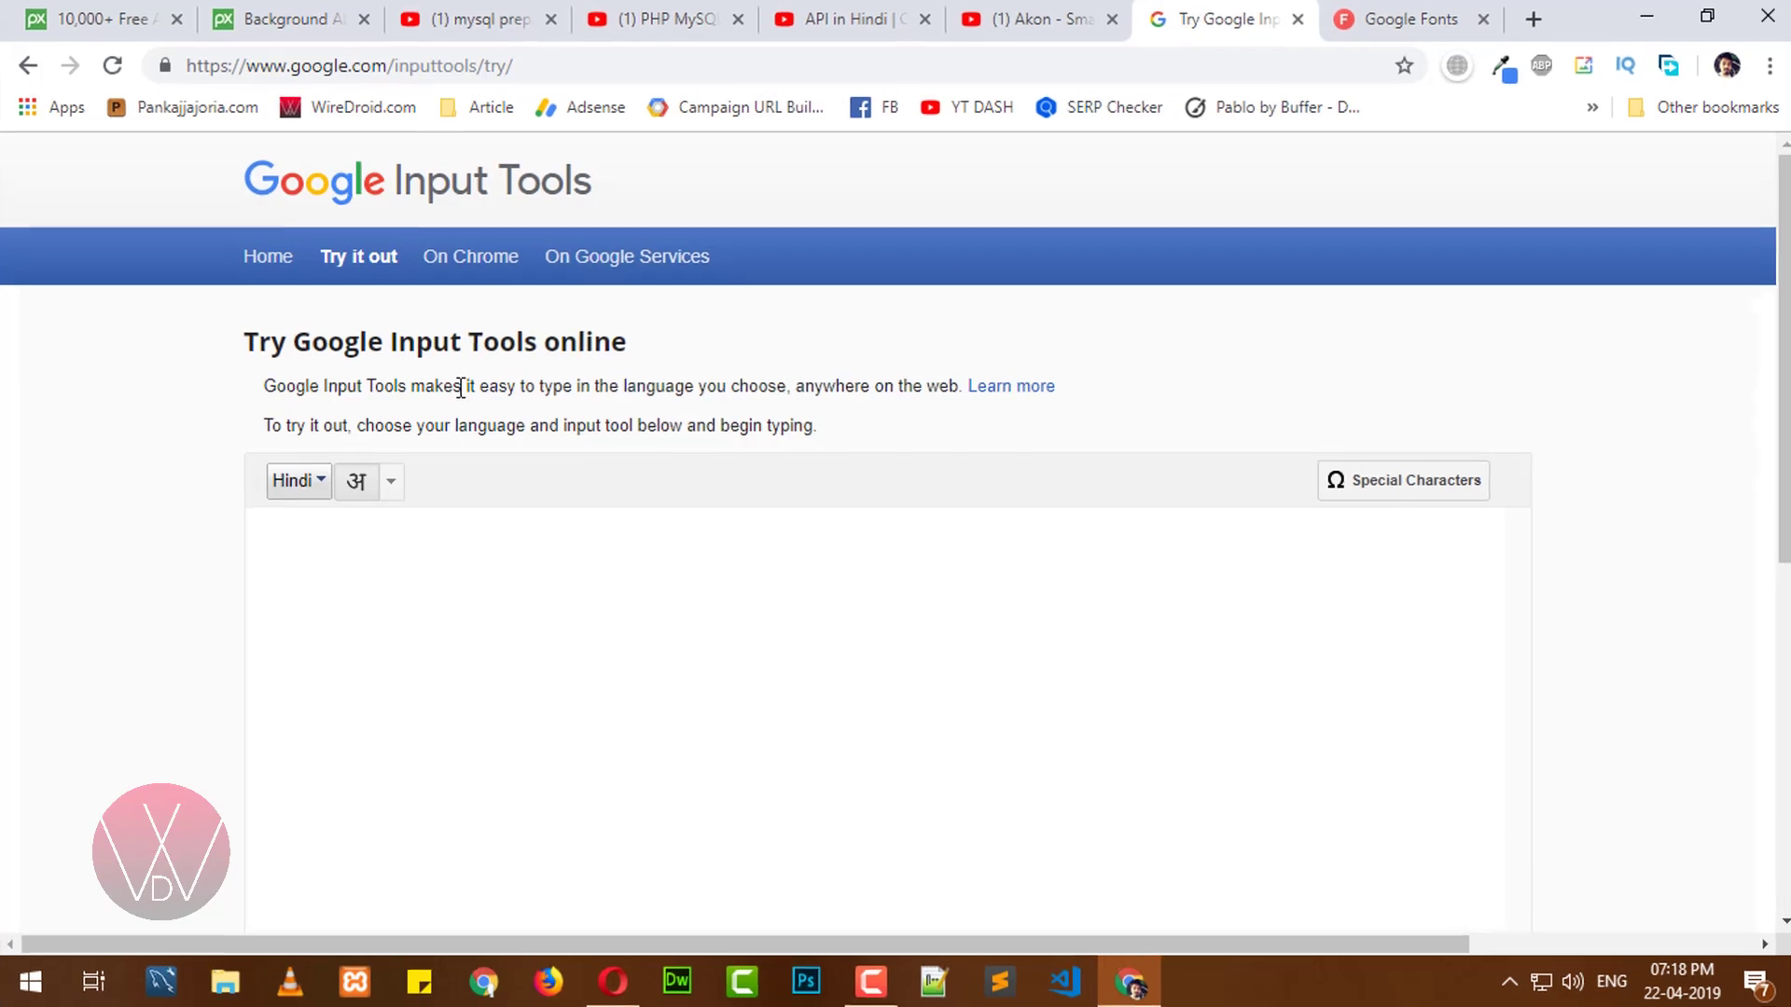
pyautogui.click(383, 541)
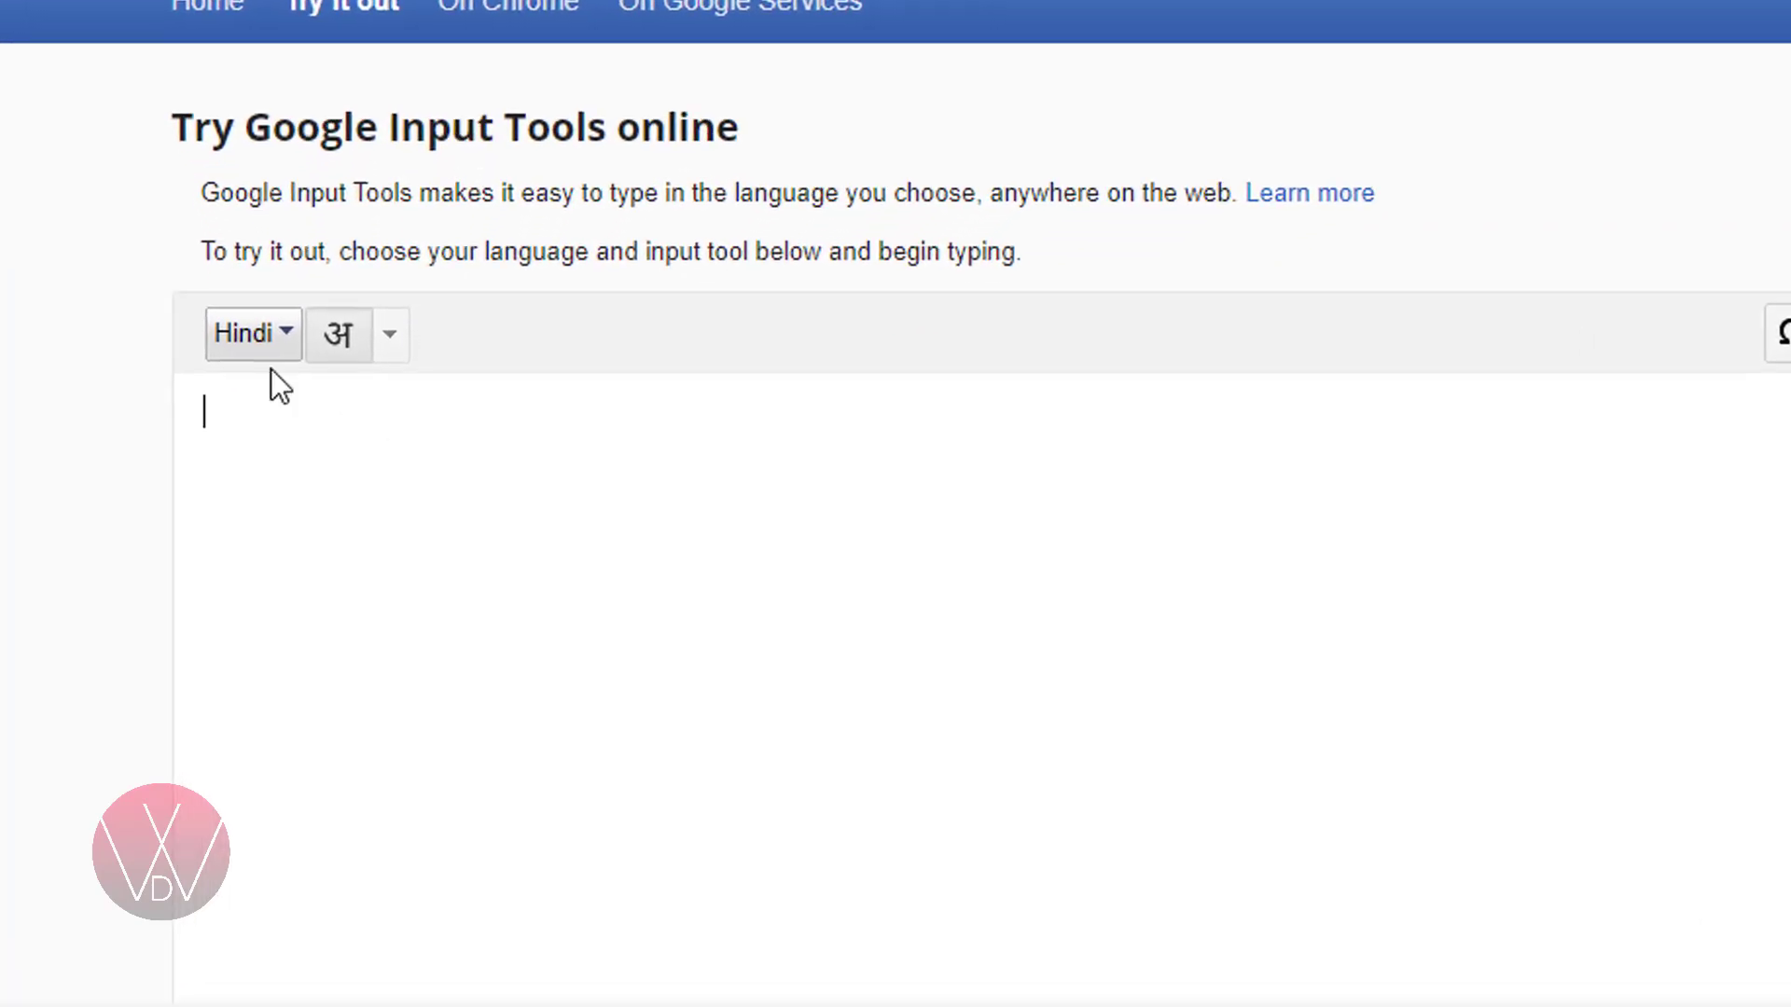
pyautogui.click(270, 393)
pyautogui.click(890, 681)
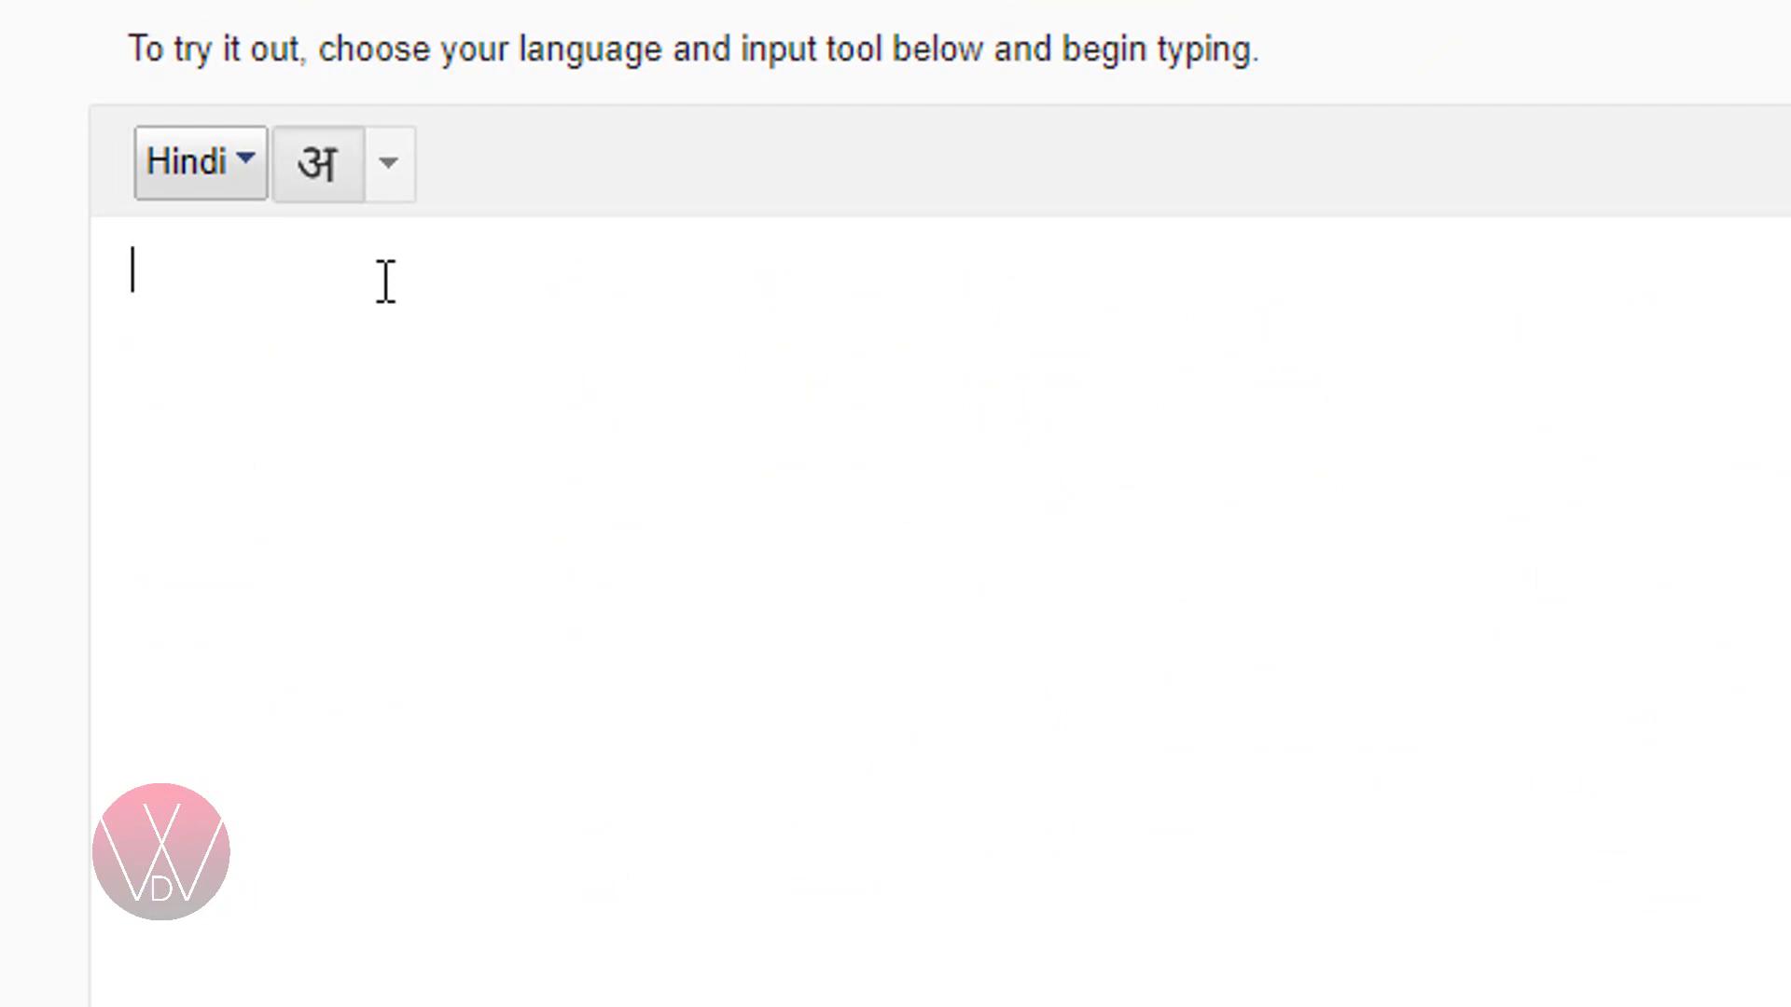
pyautogui.write('gaffar ')
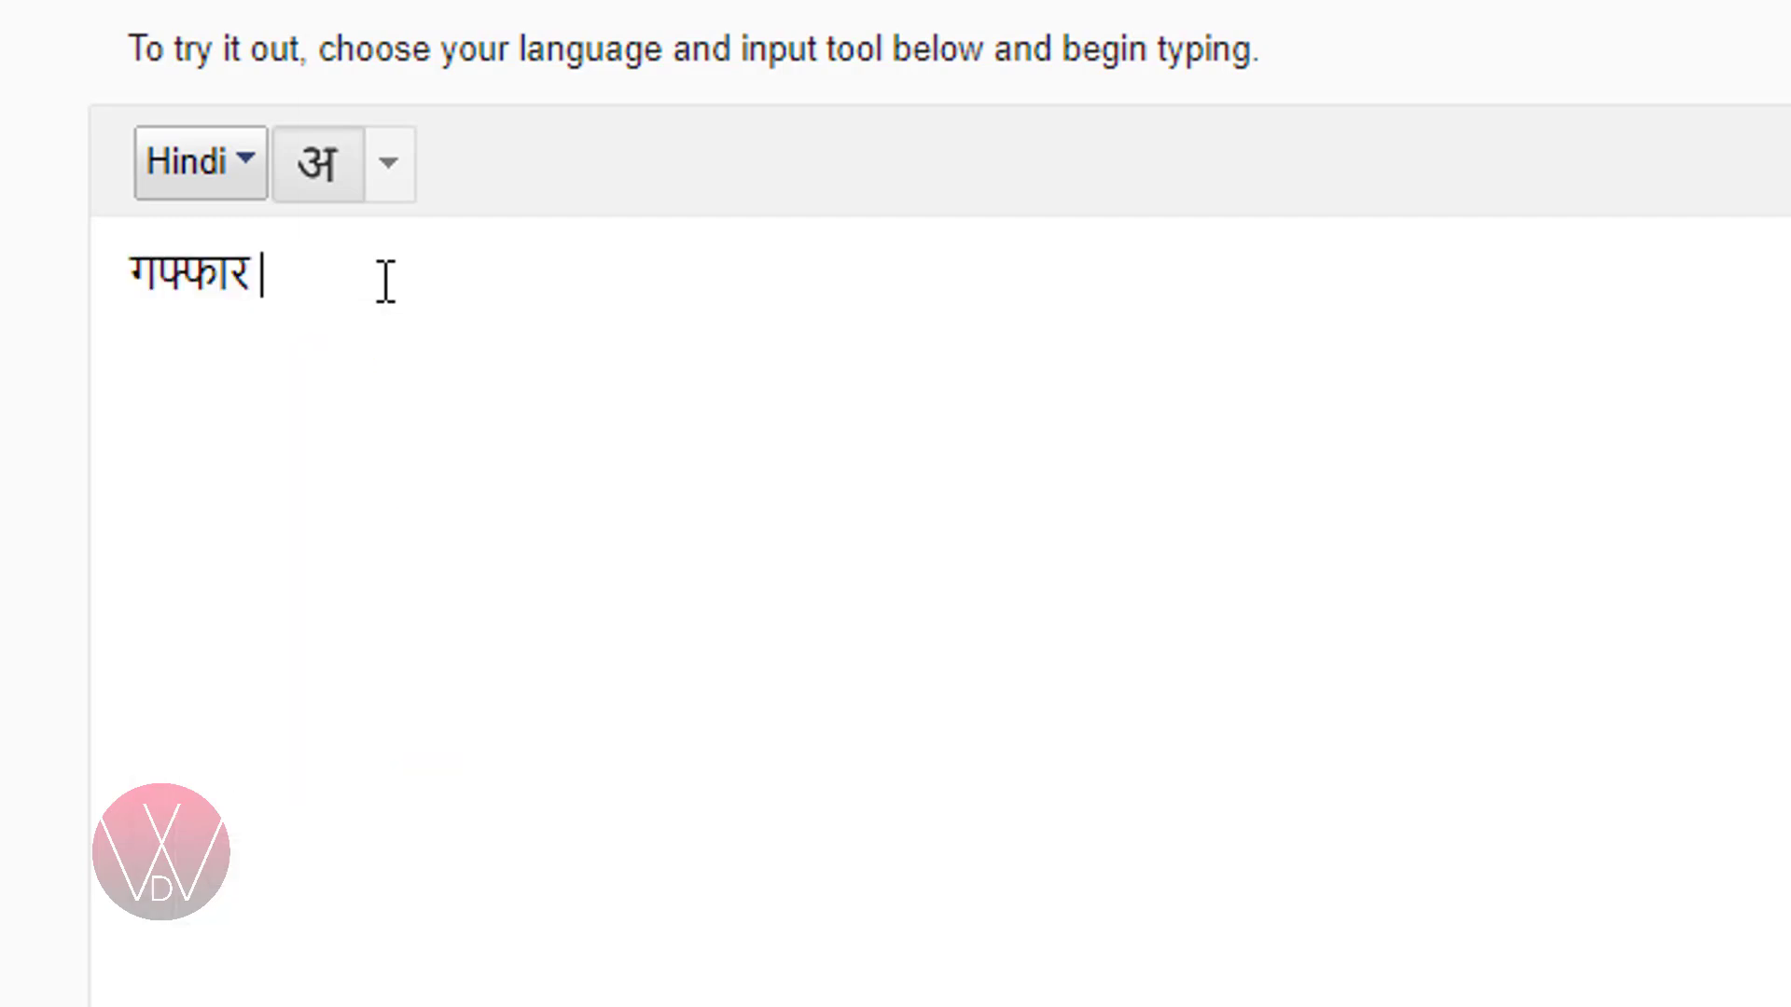
pyautogui.write('makr')
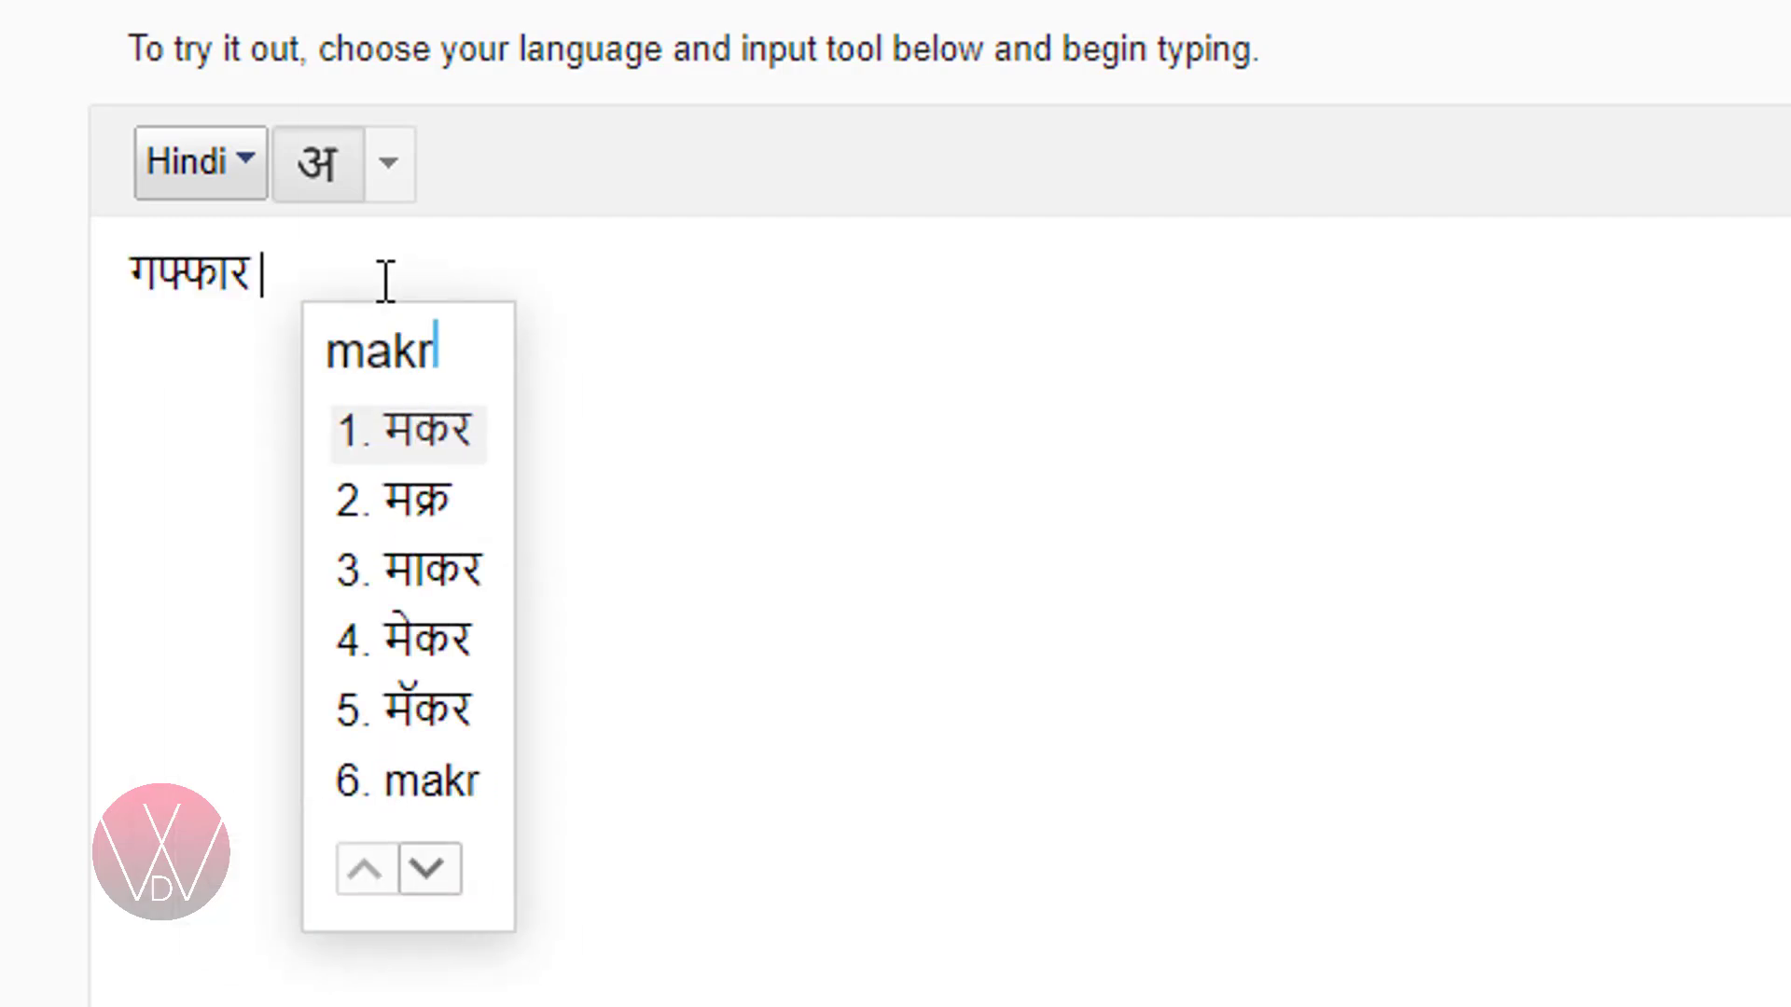
pyautogui.press('BackSpace')
pyautogui.press('BackSpace')
pyautogui.write('rket')
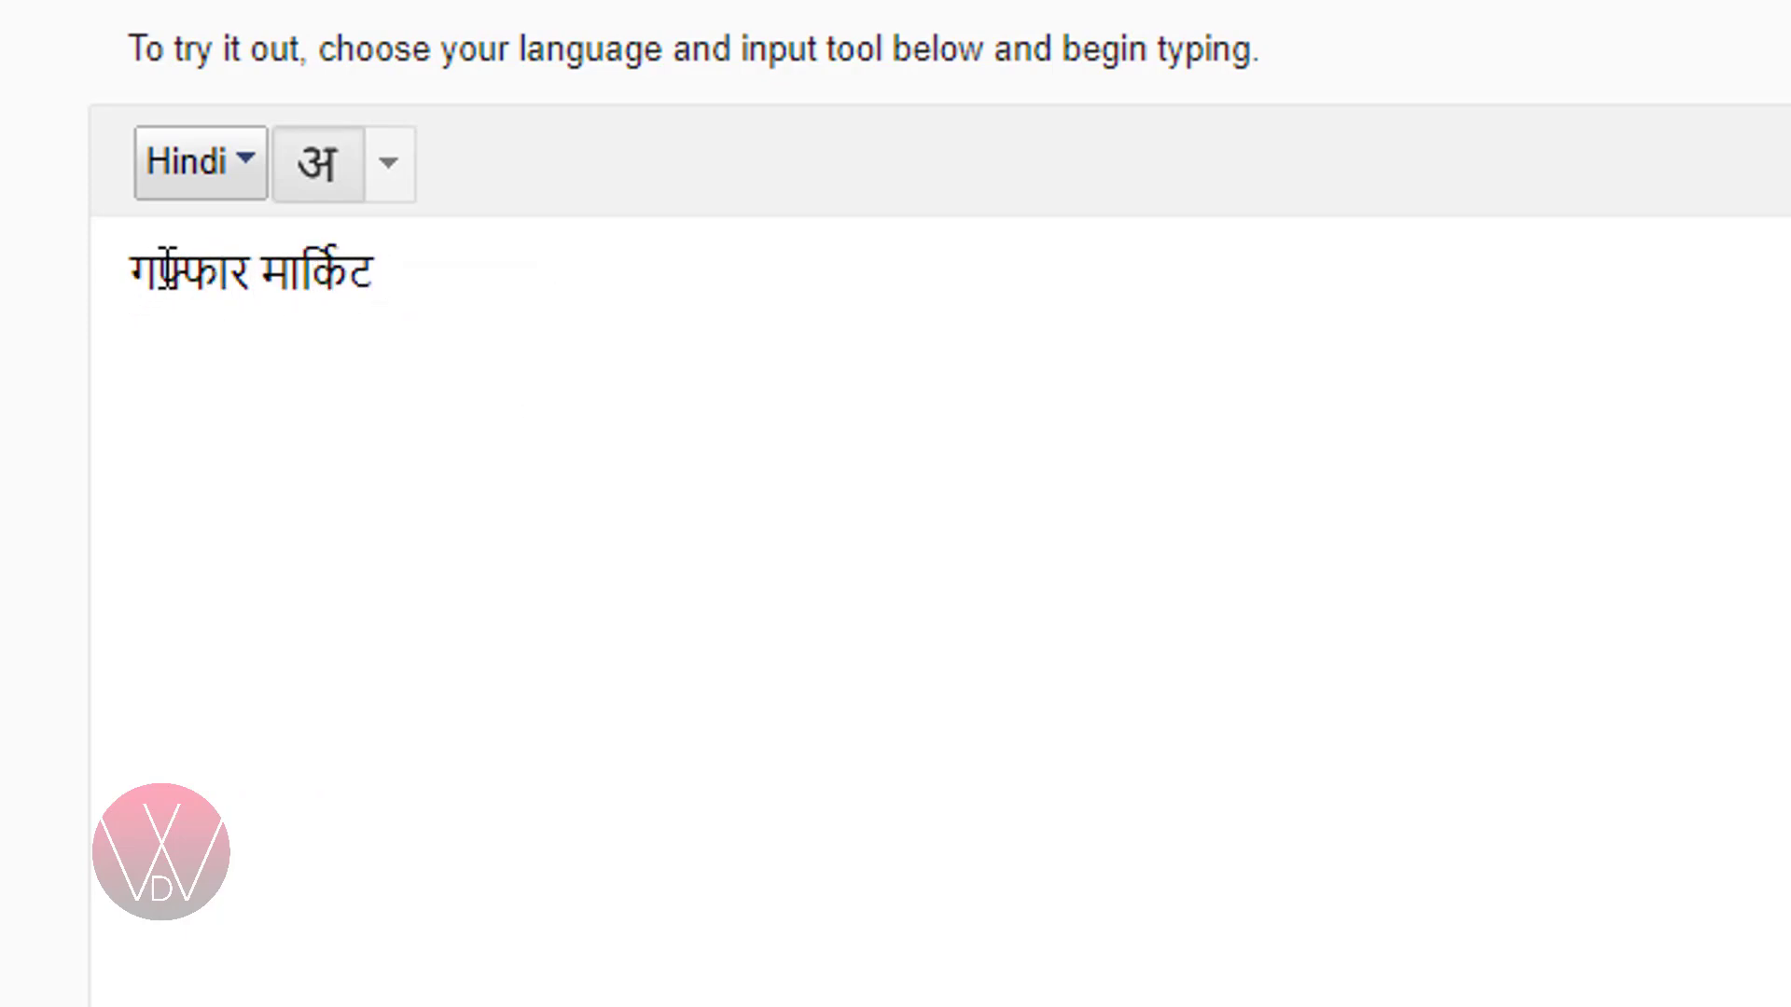
# - Select the Hindi phrase and copy it
pyautogui.moveTo(129, 270); pyautogui.dragTo(413, 324)
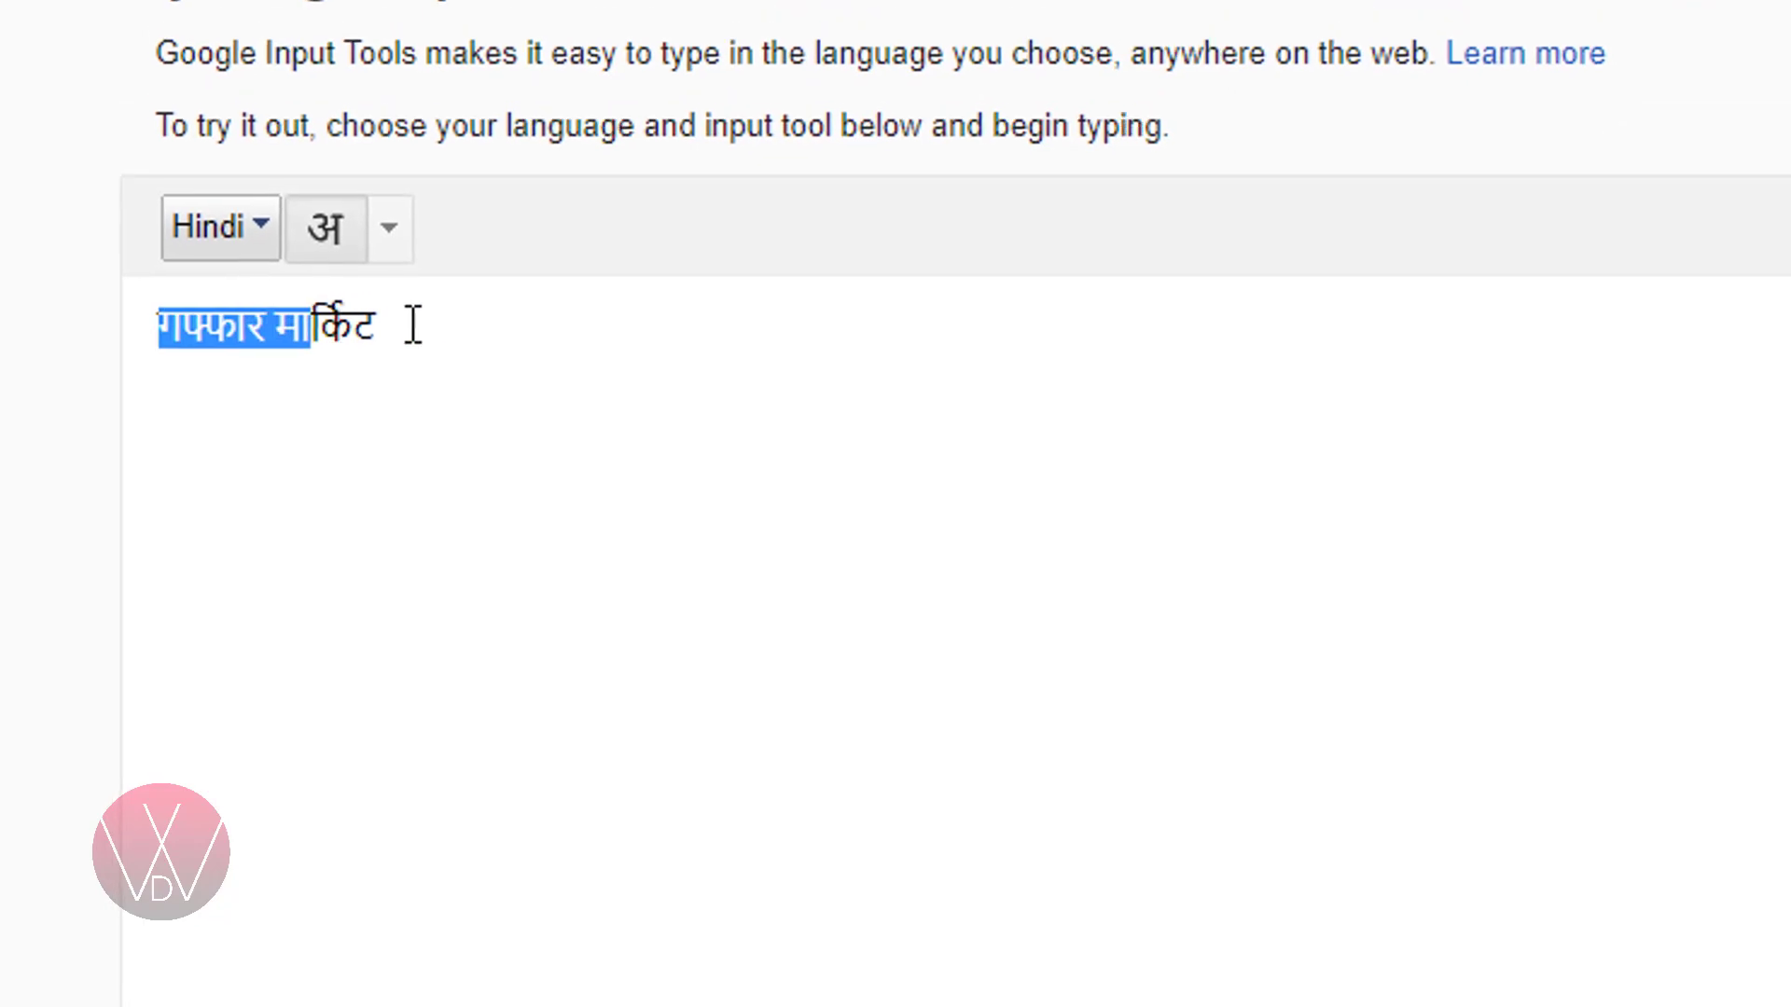
pyautogui.rightClick(387, 539)
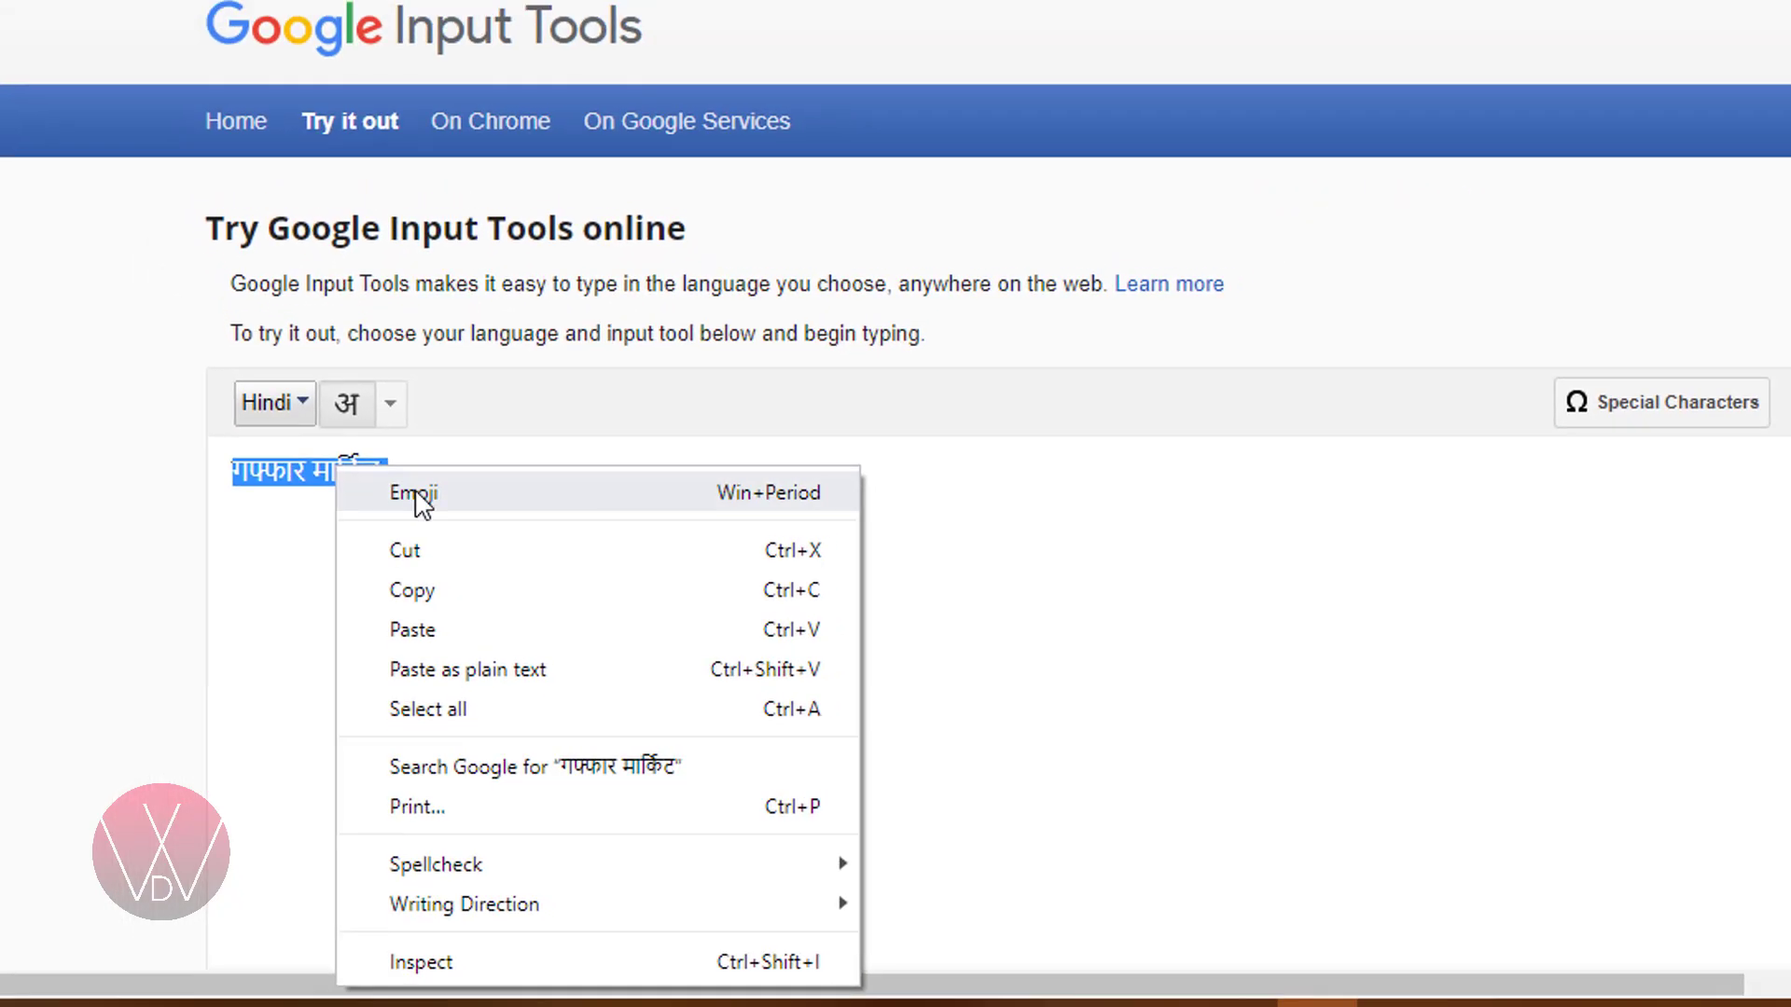
pyautogui.click(429, 611)
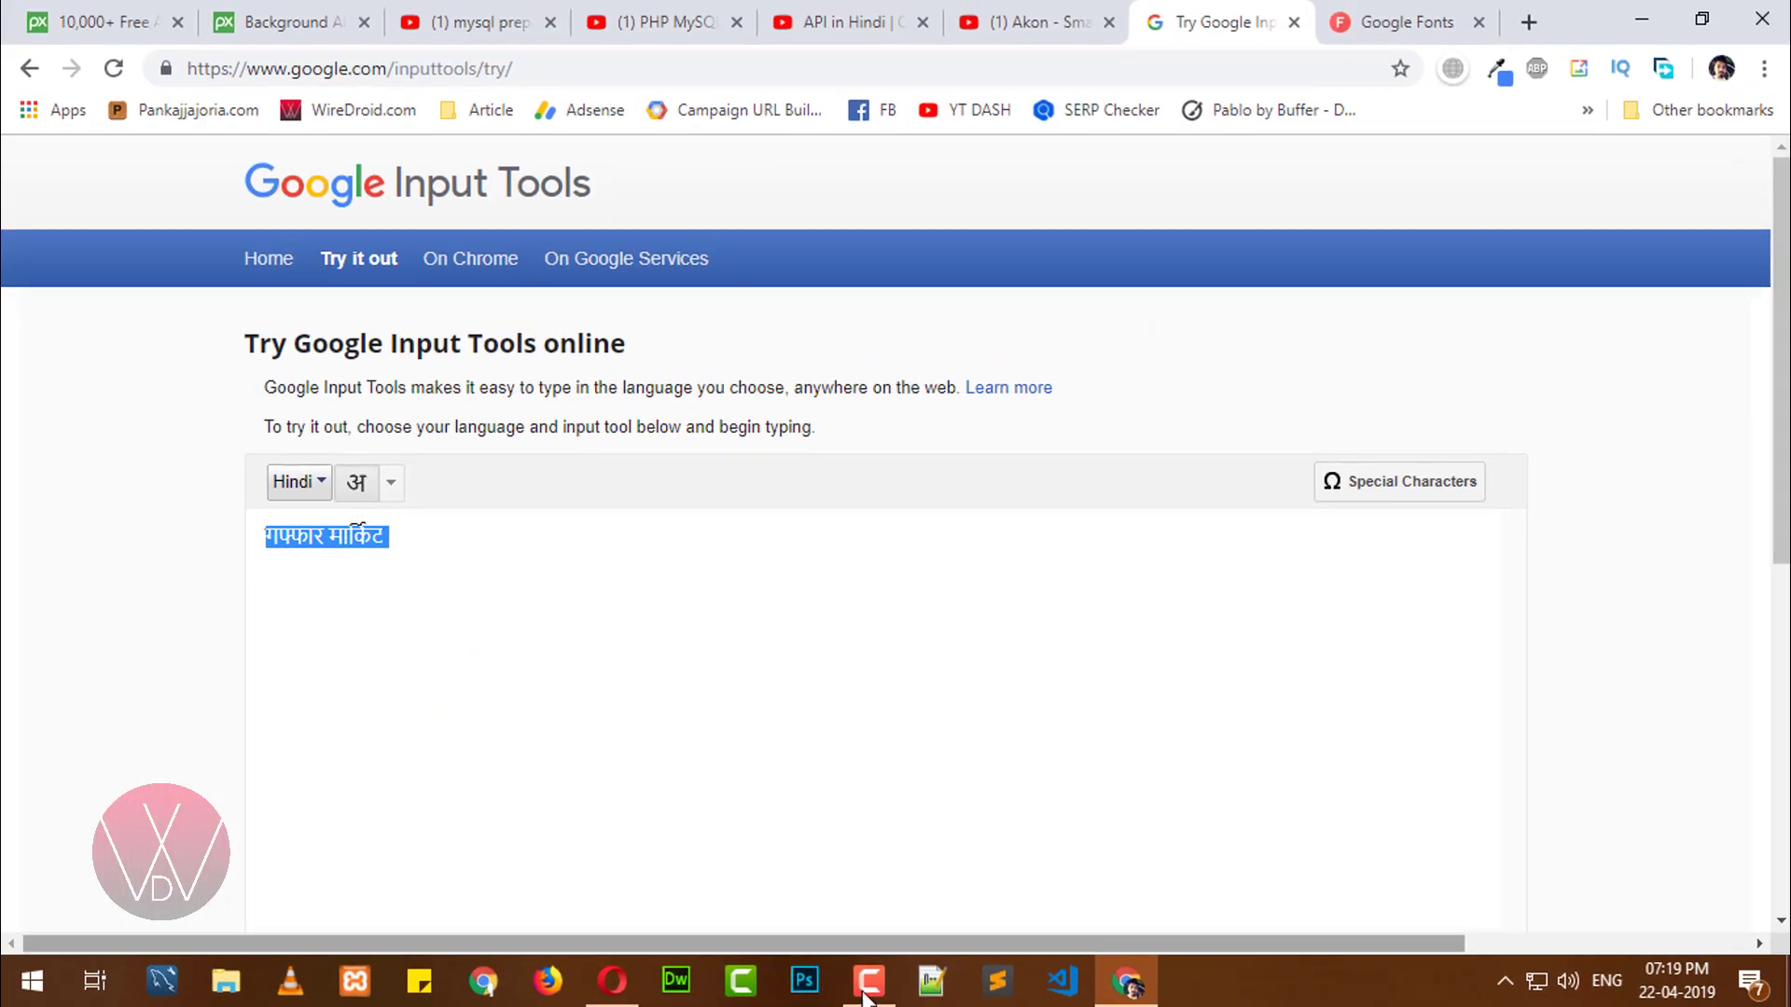
# - Launch Photoshop and create a new document from the 1280 × 720 px Custom preset
pyautogui.click(804, 980)
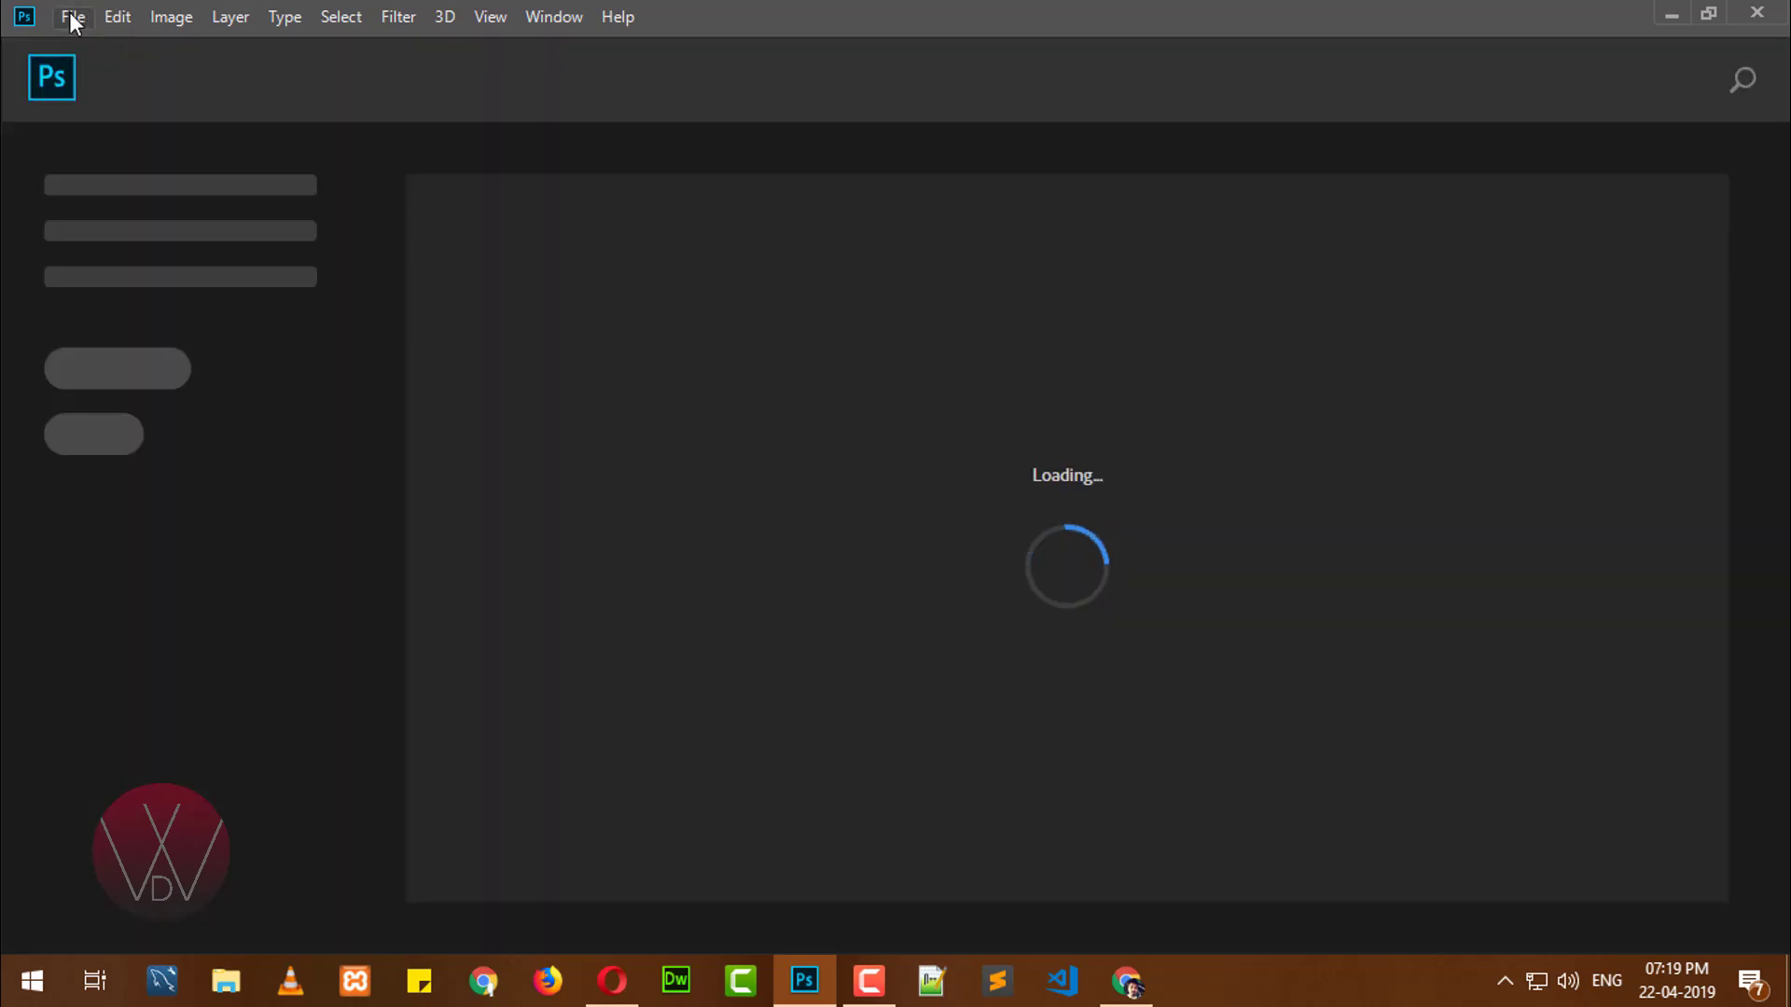
pyautogui.click(73, 17)
pyautogui.click(98, 46)
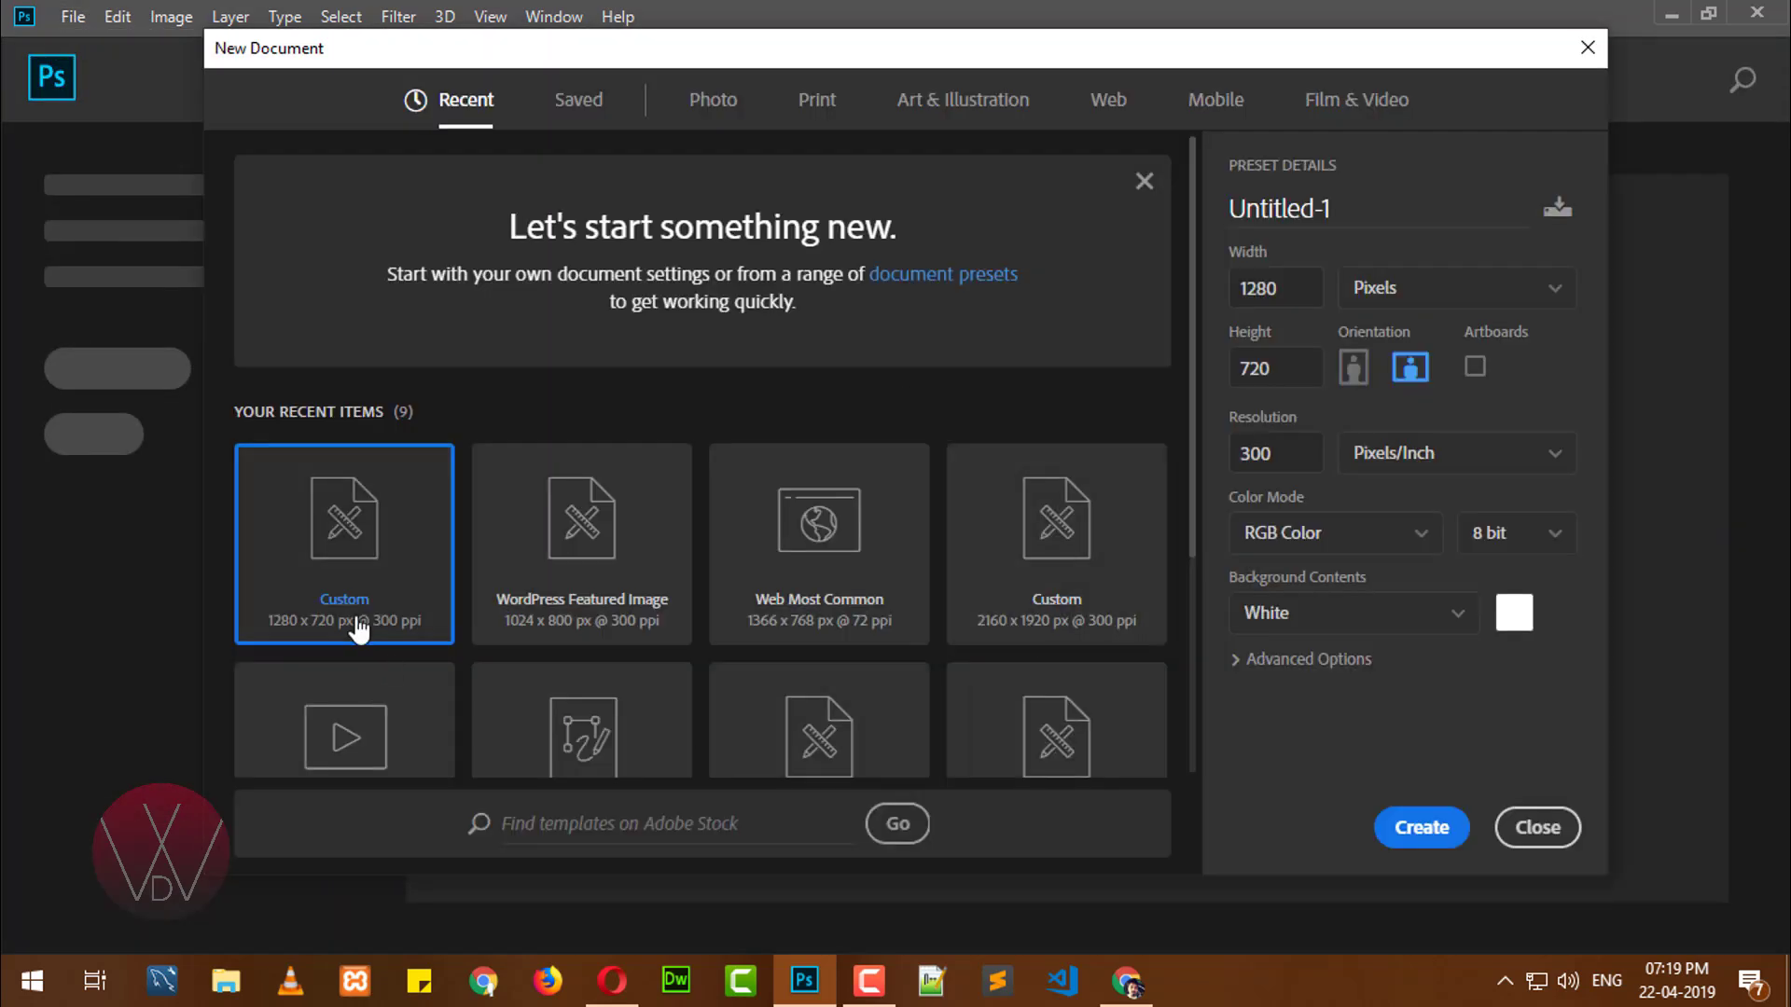
pyautogui.doubleClick(348, 565)
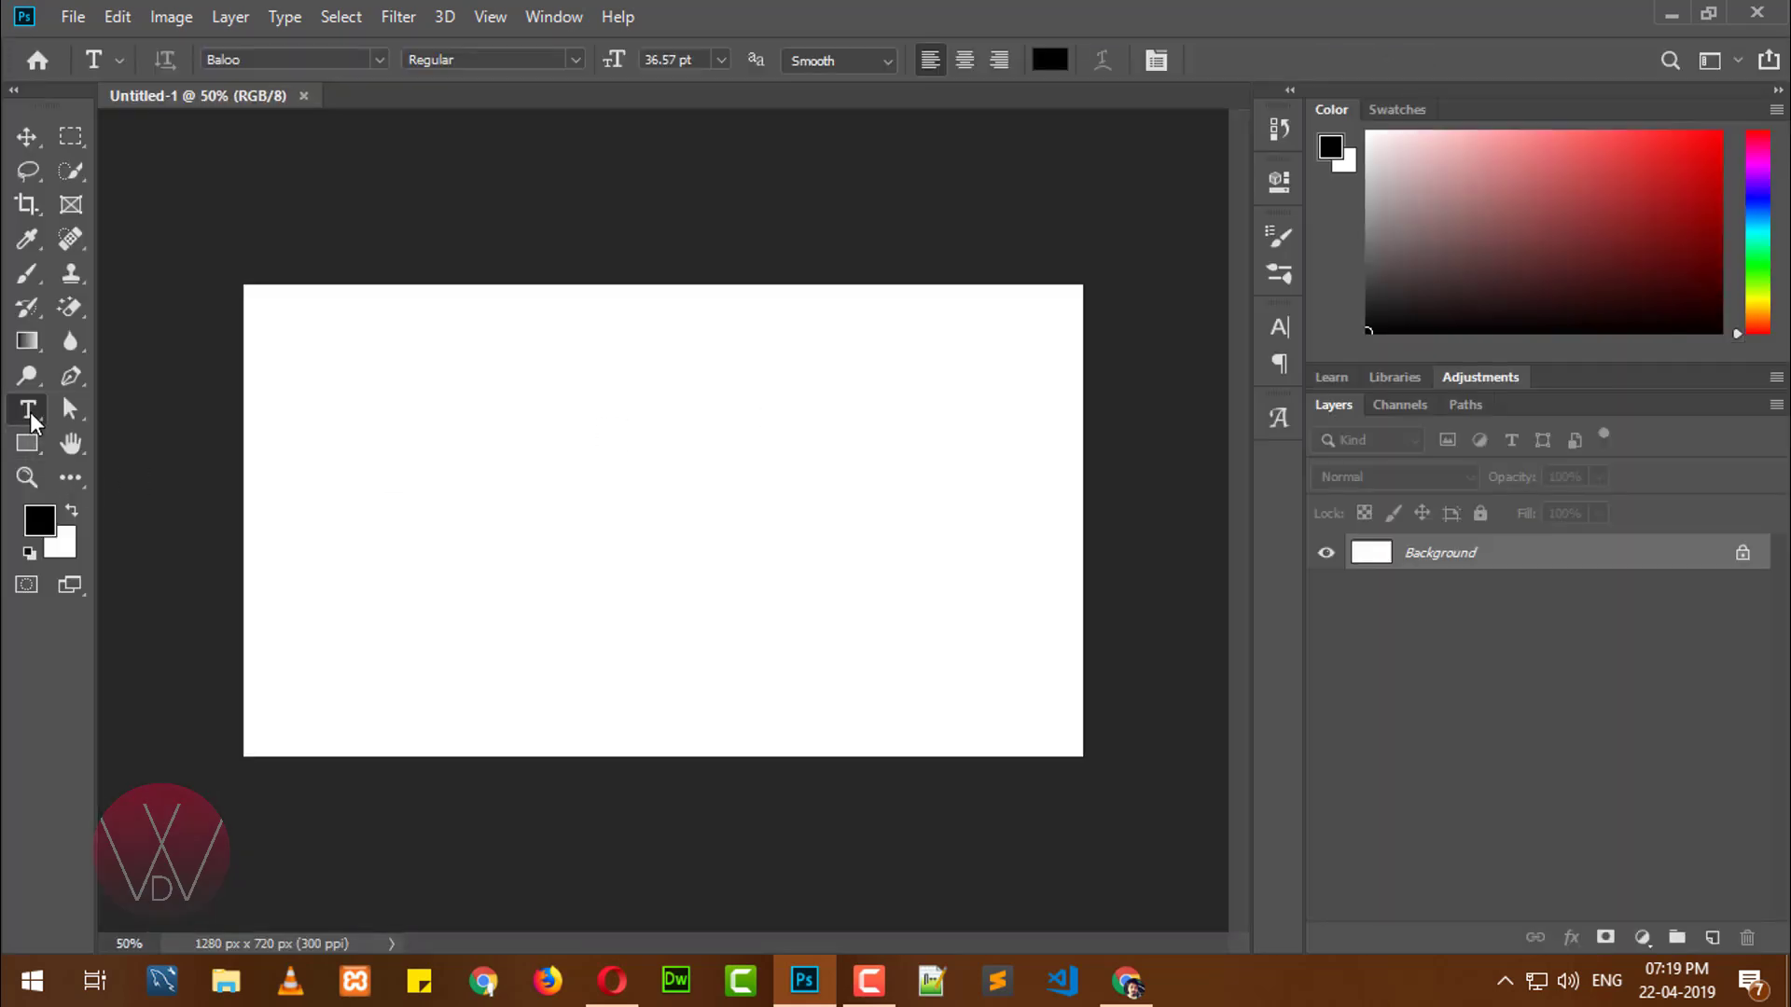
# - Paste गफ्फार मार्किट as a Baloo 36.57 pt text layer and shift it left into view
pyautogui.click(568, 446)
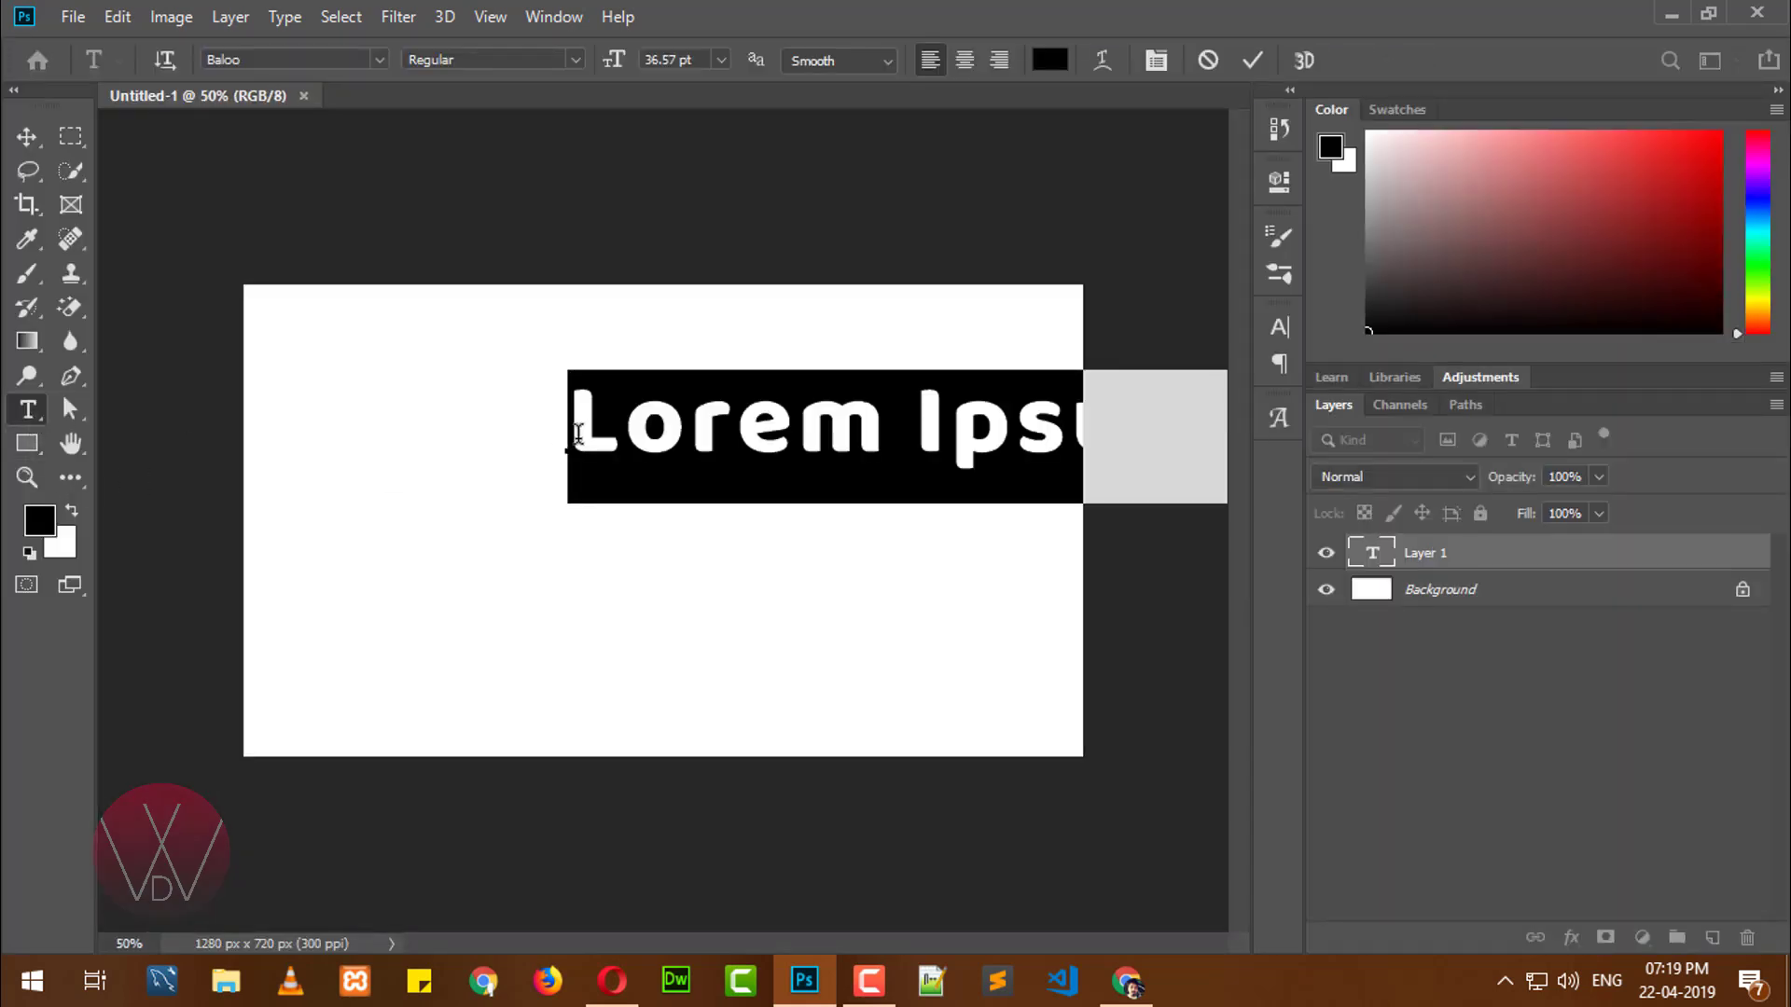
pyautogui.rightClick(568, 446)
pyautogui.click(650, 535)
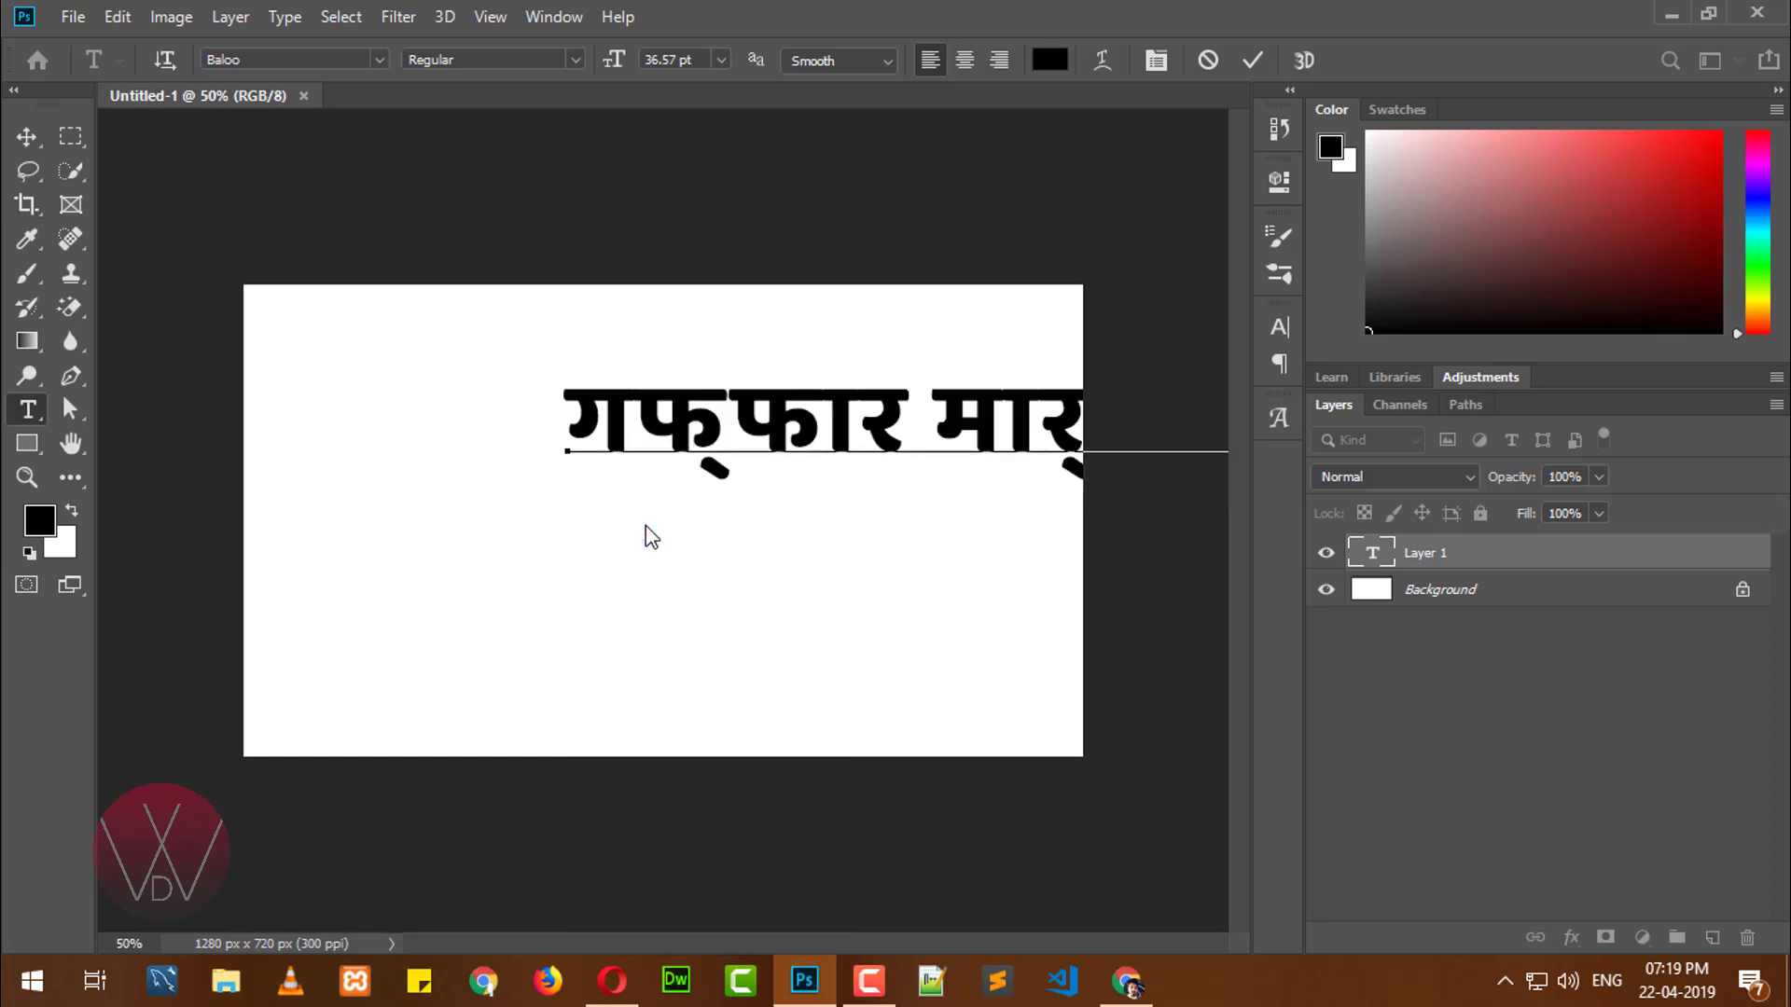
pyautogui.moveTo(888, 633)
pyautogui.mouseDown()
pyautogui.moveTo(608, 603)
pyautogui.moveTo(662, 641)
pyautogui.mouseUp()
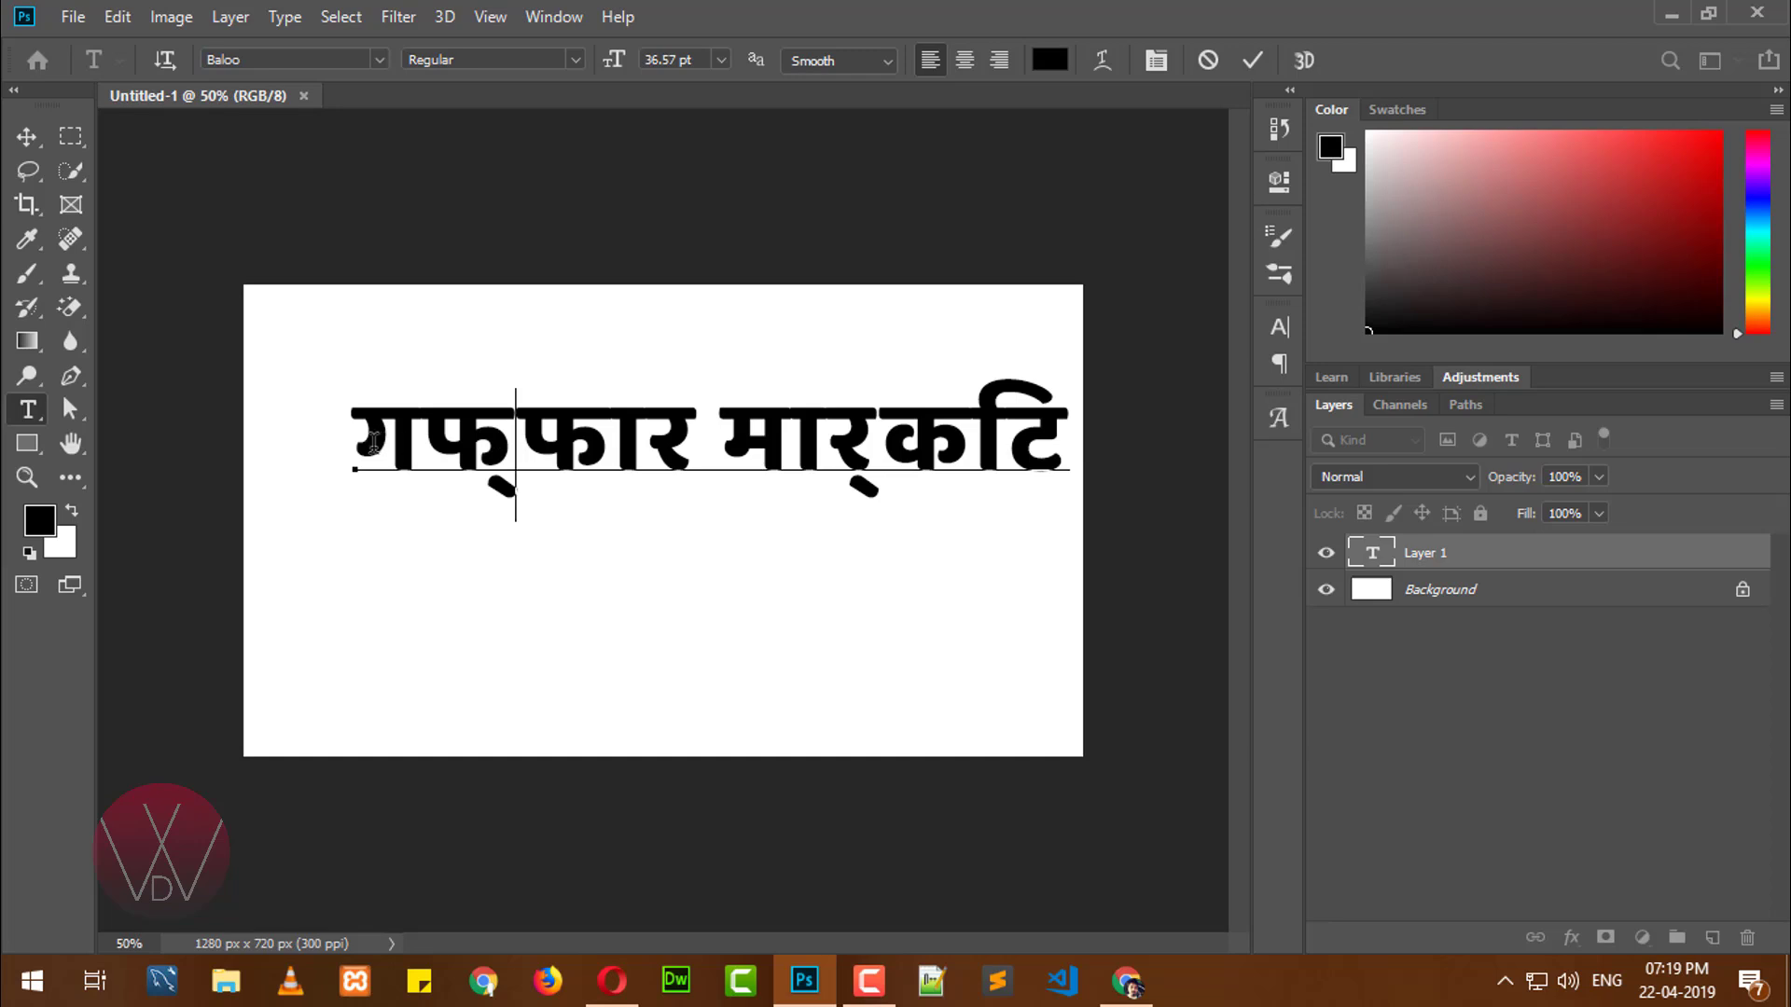
pyautogui.hotkey('shift', 'Home')
pyautogui.click(498, 444)
pyautogui.moveTo(886, 591); pyautogui.dragTo(855, 600)
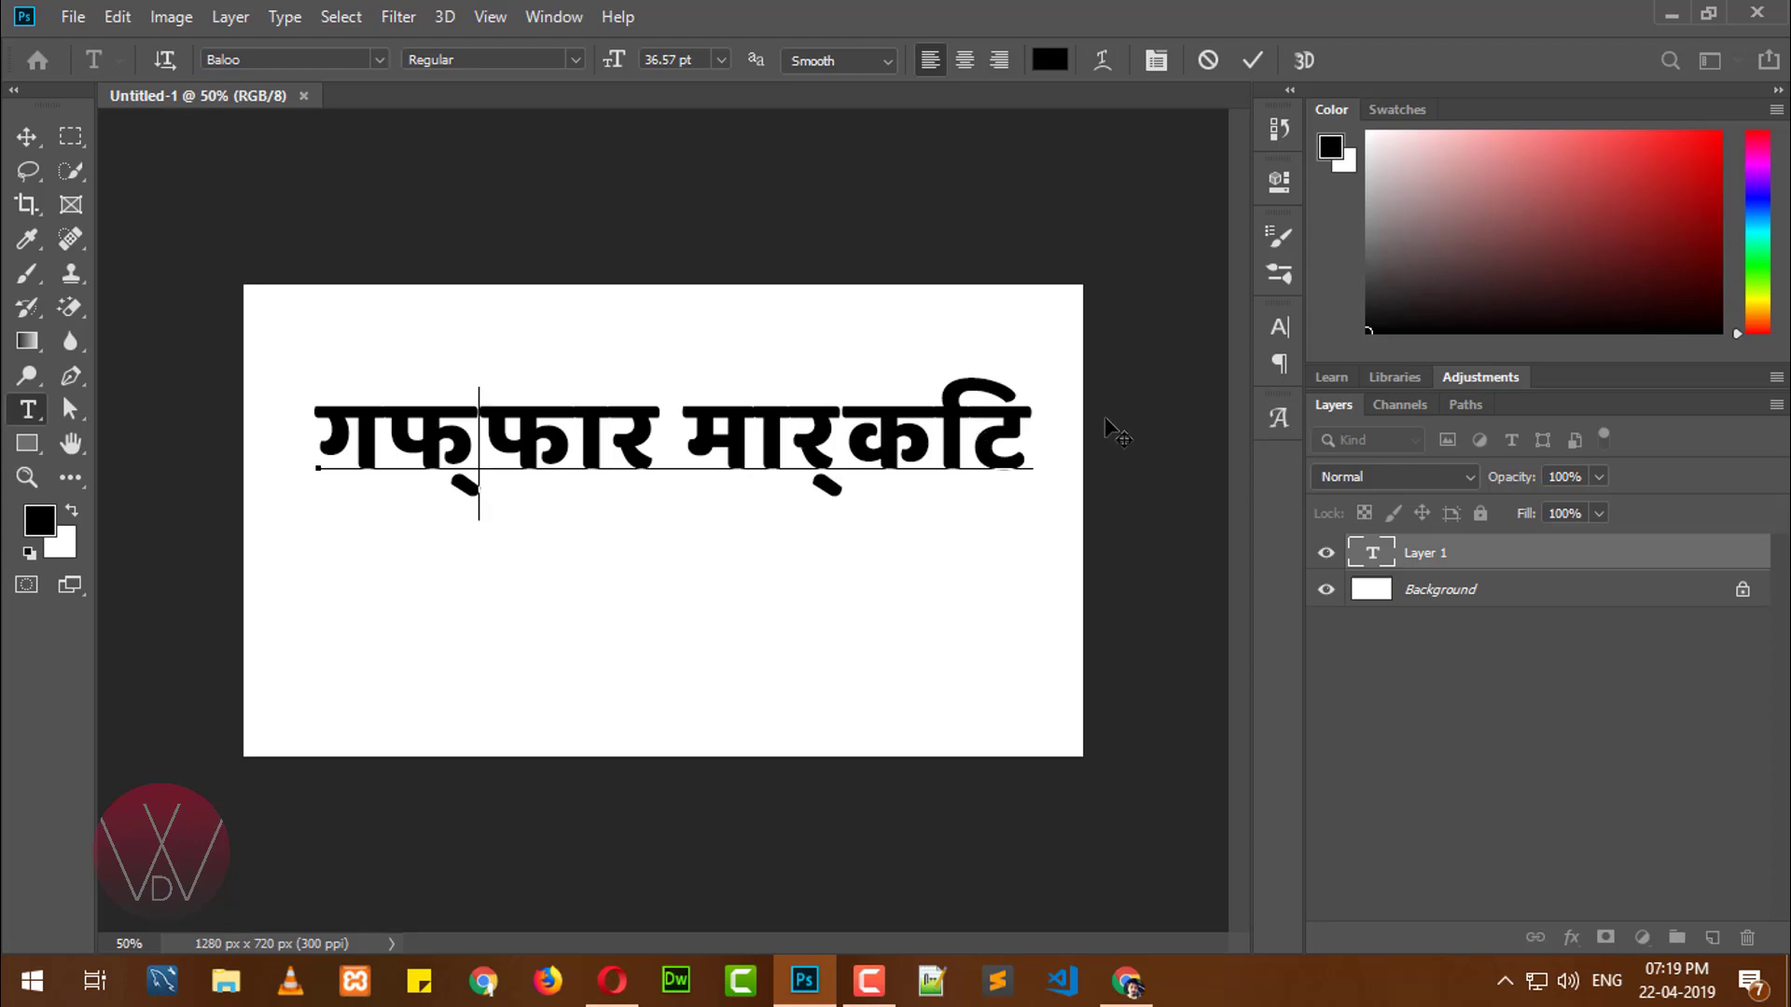
# - Zoom the Google Input Tools page to 400% to compare its Hindi phrase with Photoshop's
pyautogui.hotkey('alt', 'Tab')
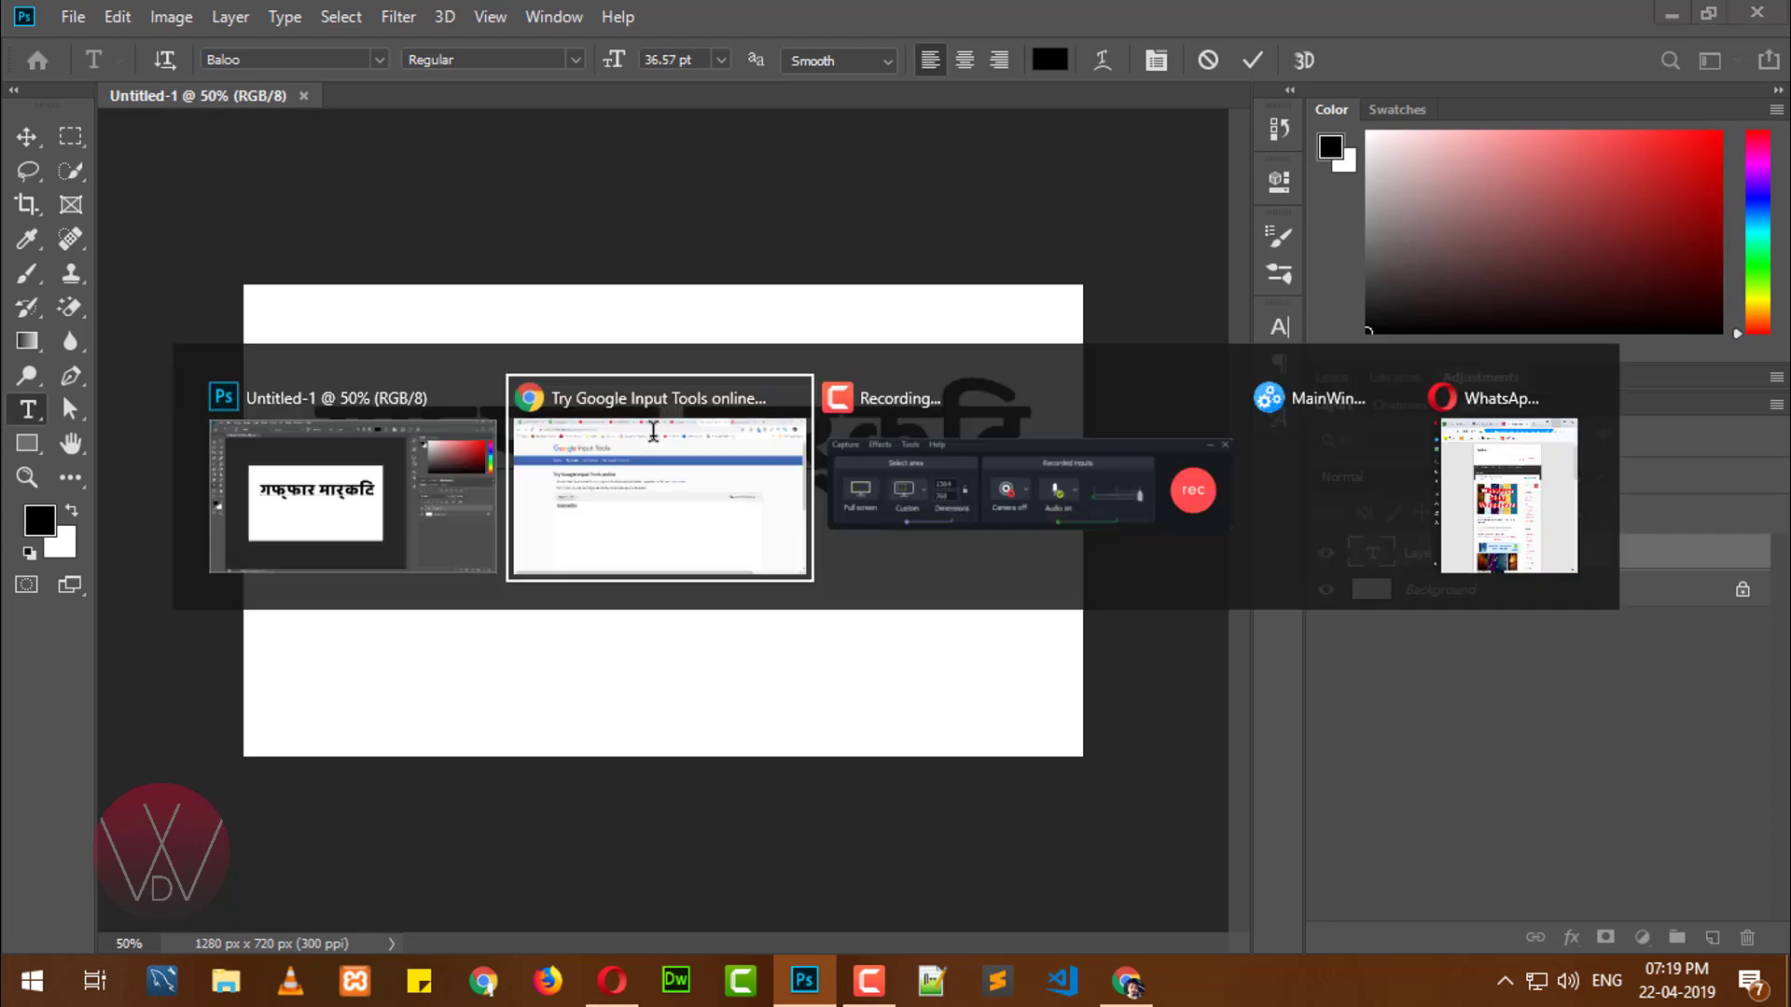
pyautogui.keyDown('ctrl'); pyautogui.scroll(5, 368, 585); pyautogui.keyUp('ctrl')
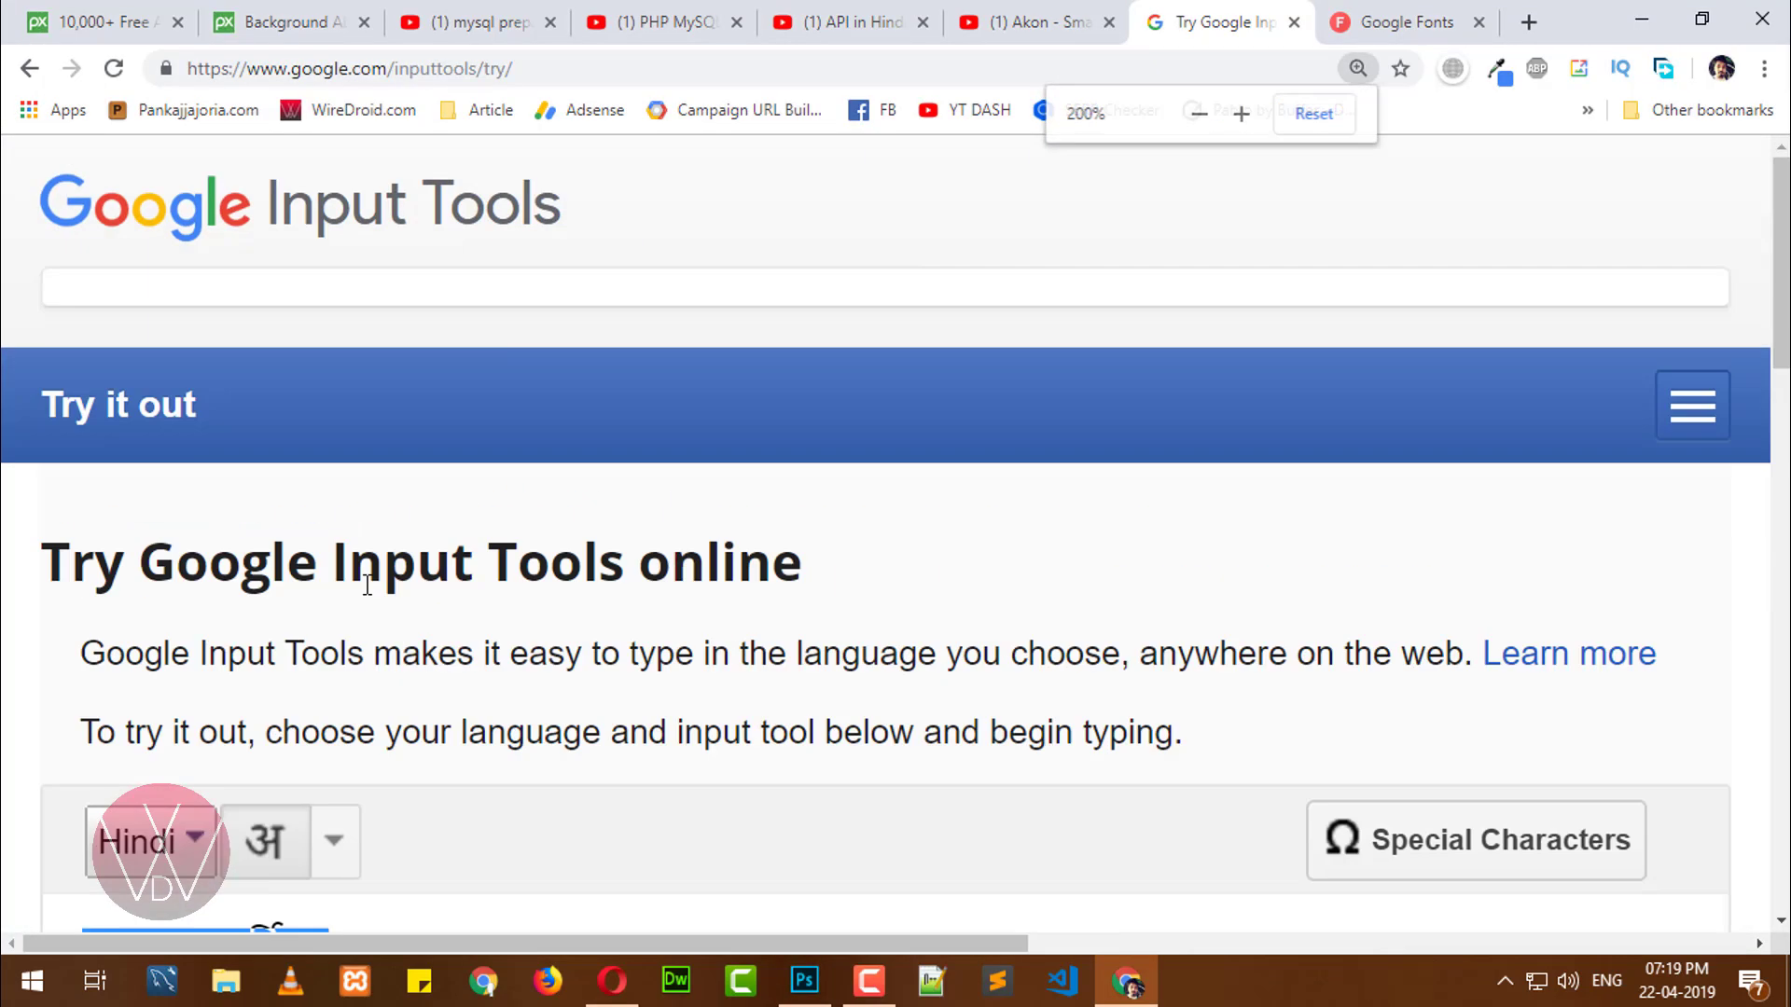
pyautogui.keyDown('ctrl'); pyautogui.scroll(1, 369, 592); pyautogui.keyUp('ctrl')
pyautogui.scroll(-5, 369, 591)
pyautogui.scroll(-2, 246, 478)
pyautogui.keyDown('ctrl'); pyautogui.scroll(2, 246, 478); pyautogui.keyUp('ctrl')
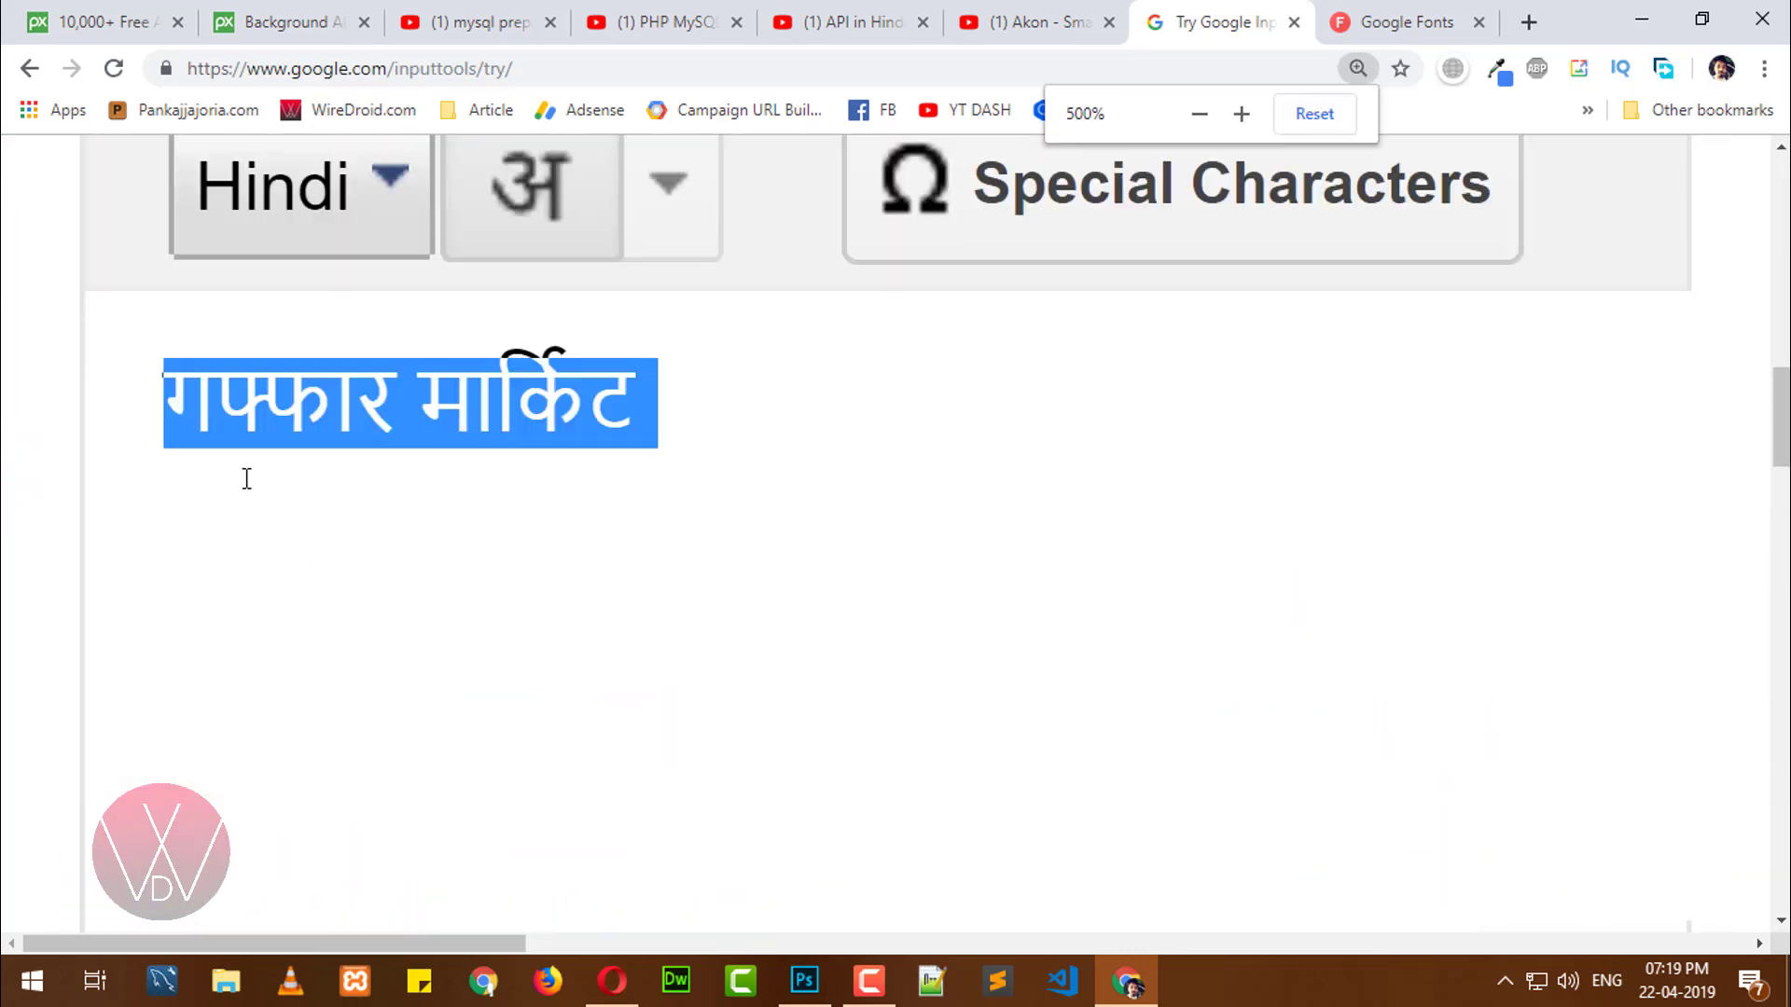
pyautogui.keyDown('ctrl'); pyautogui.scroll(1, 248, 485); pyautogui.keyUp('ctrl')
pyautogui.keyDown('ctrl'); pyautogui.scroll(-1, 248, 492); pyautogui.keyUp('ctrl')
pyautogui.click(694, 408)
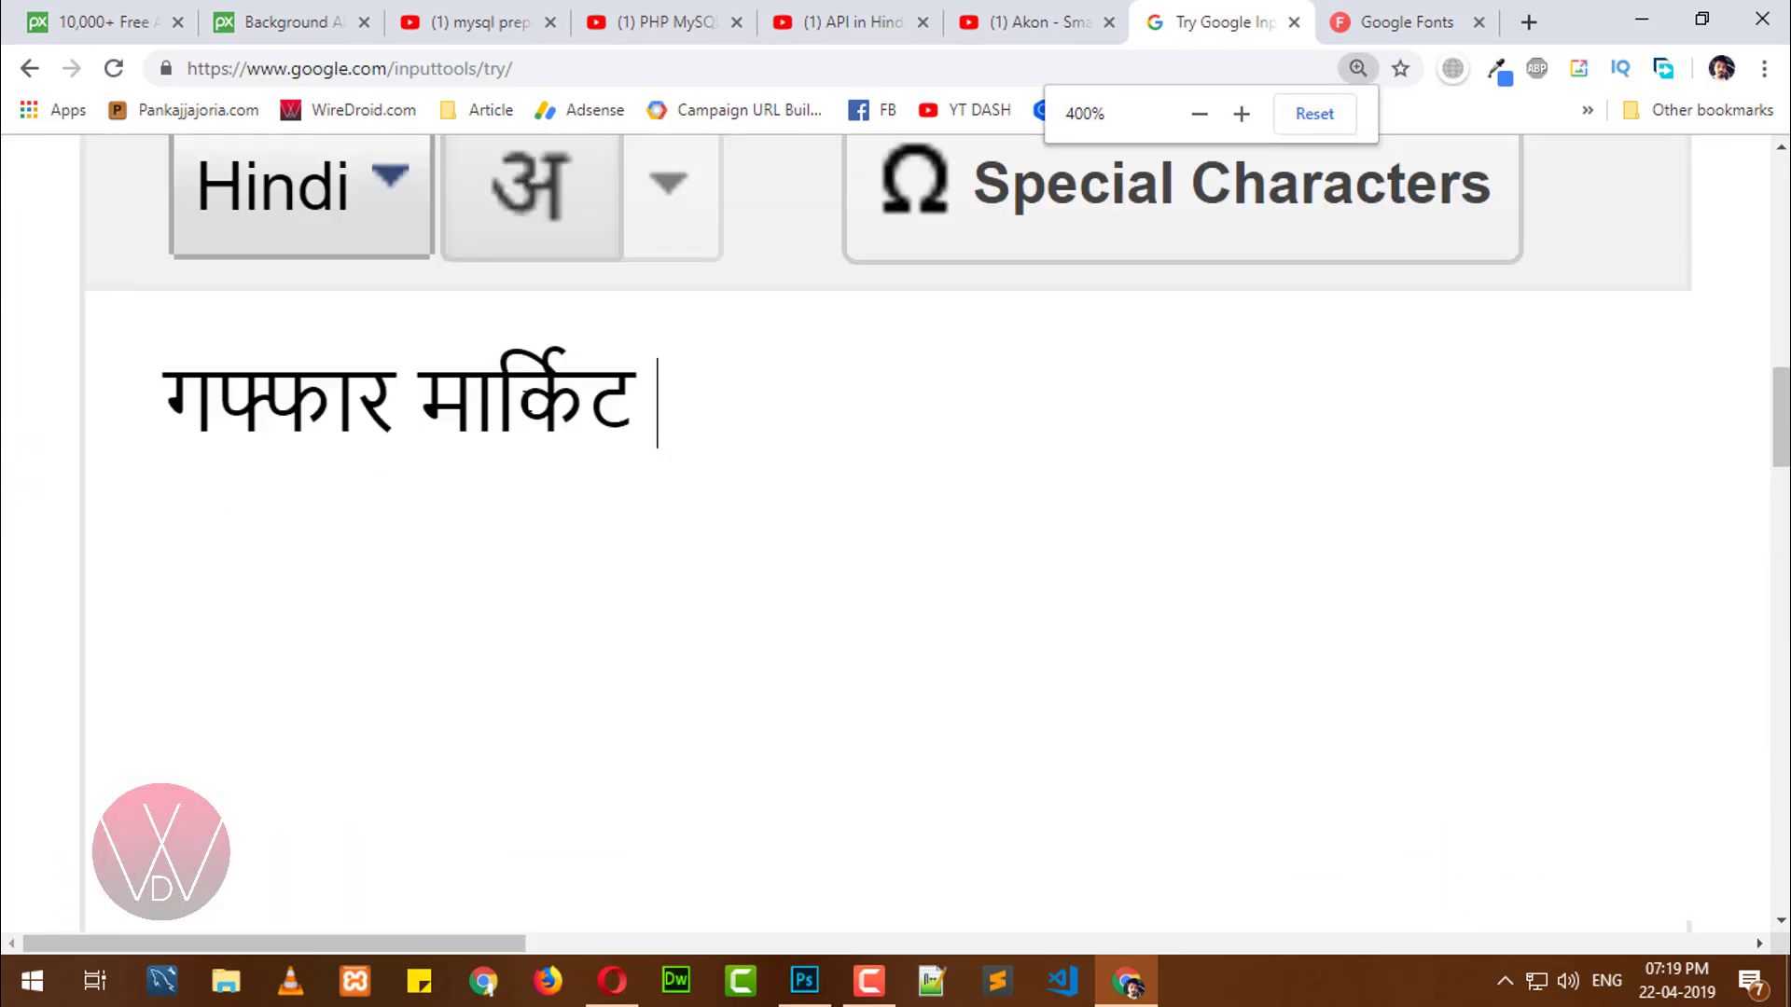
pyautogui.hotkey('alt', 'Tab')
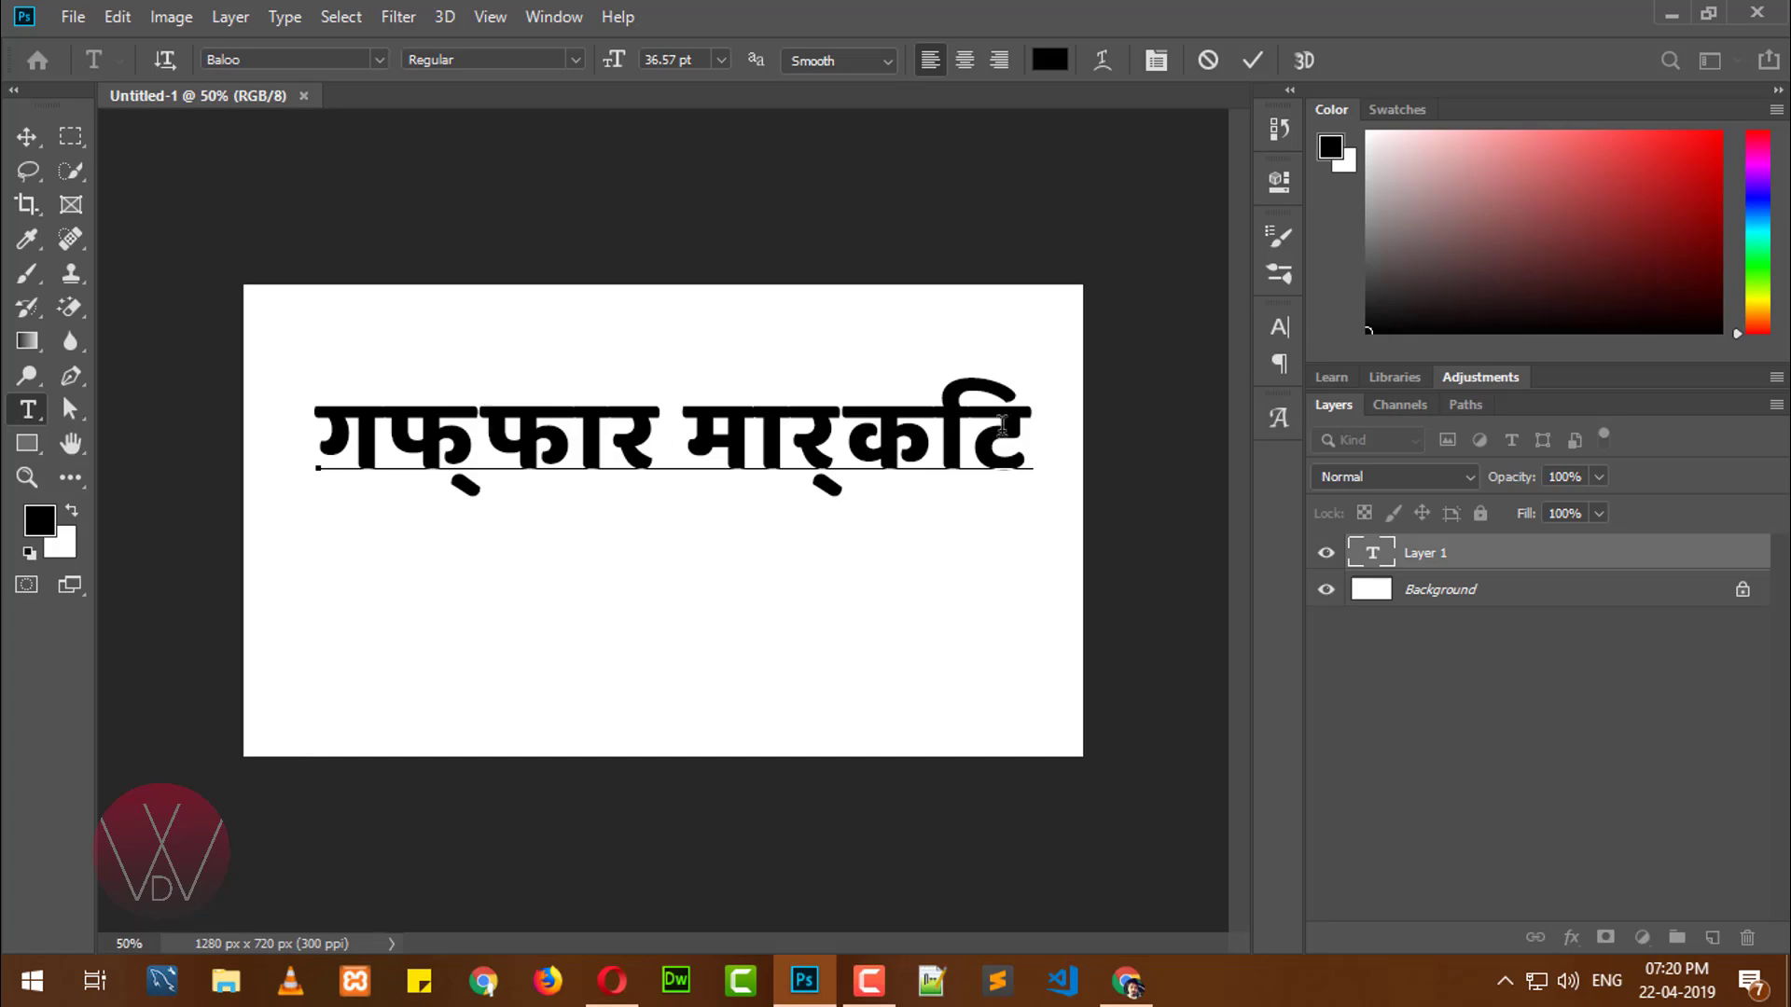
pyautogui.click(1001, 425)
# - Select the whole Hindi text line and reapply Baloo Regular to it
pyautogui.hotkey('alt', 'Tab')
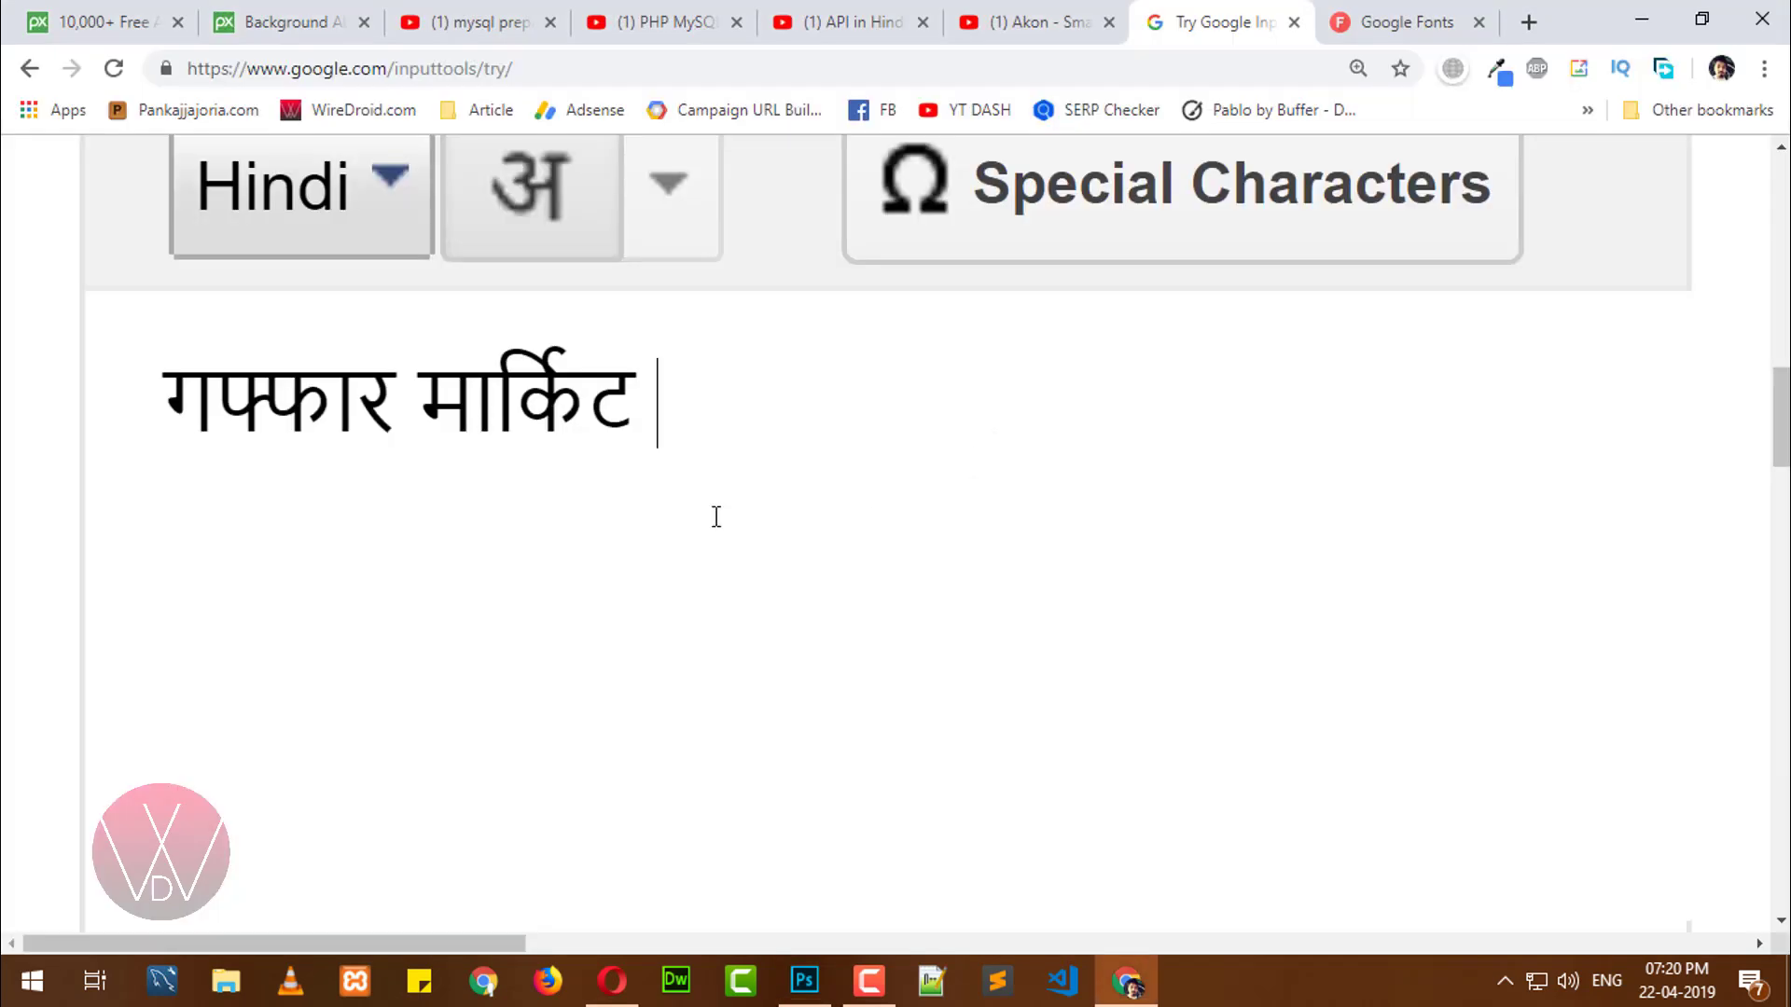
pyautogui.hotkey('alt', 'Tab')
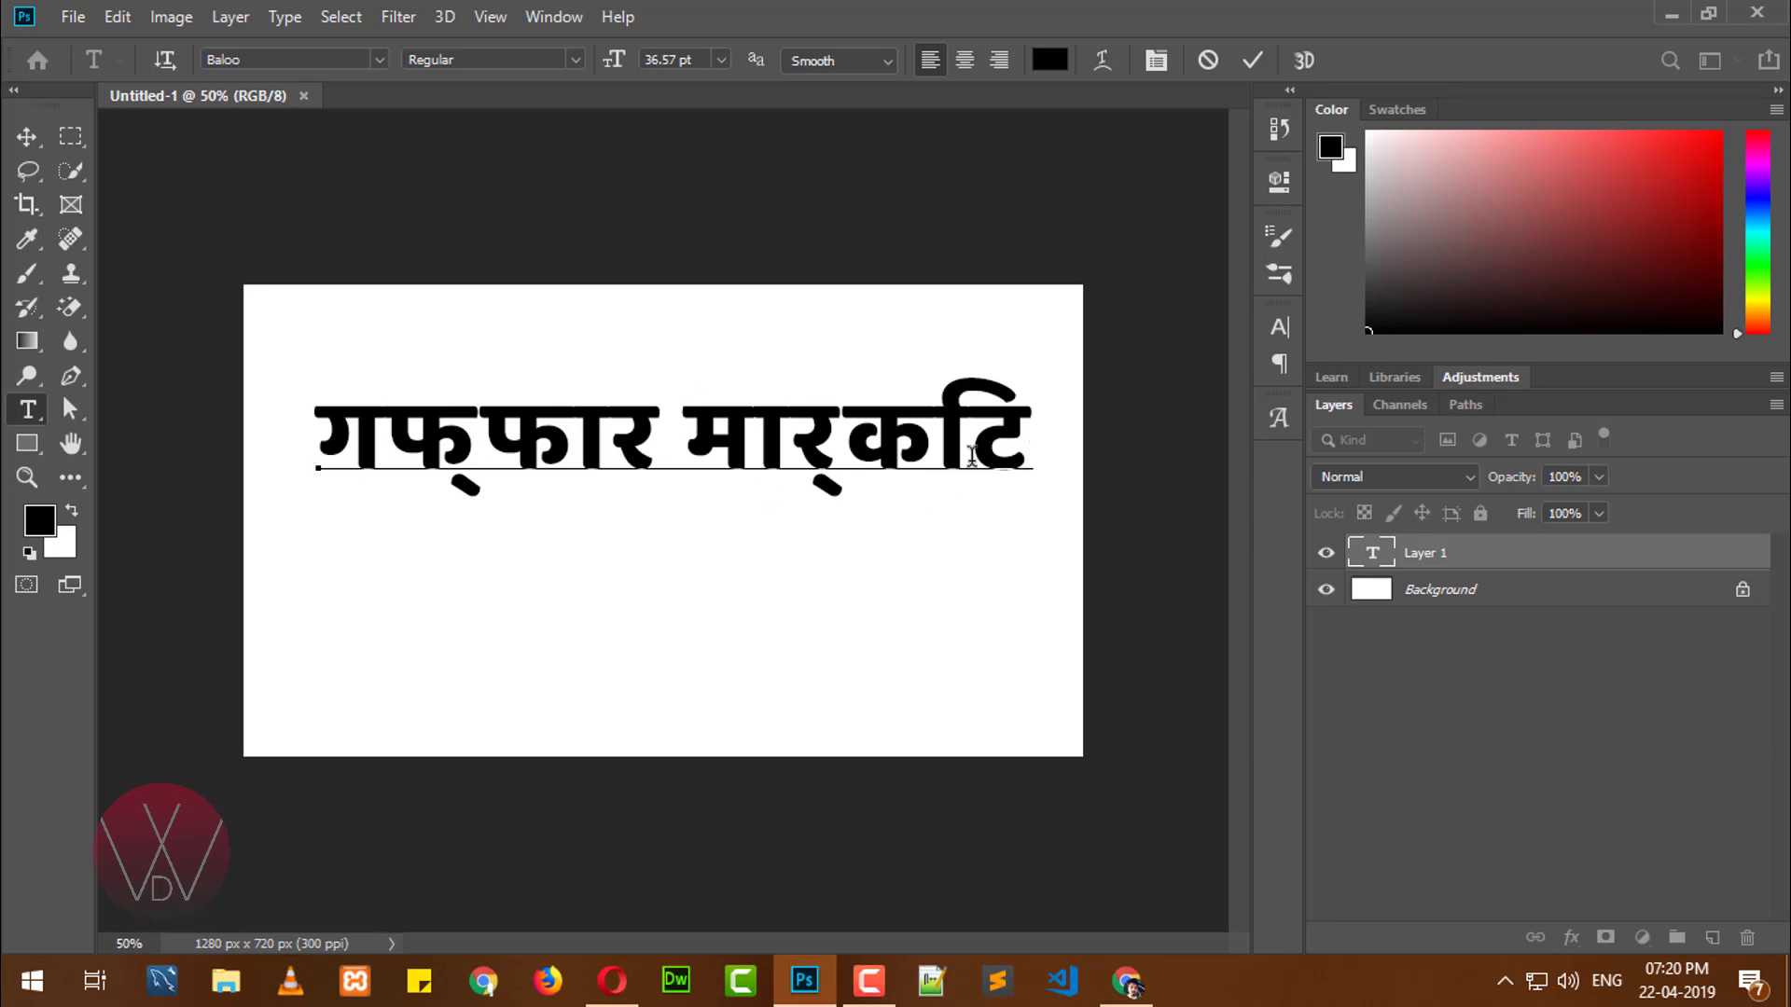
pyautogui.click(681, 411)
pyautogui.tripleClick(681, 411)
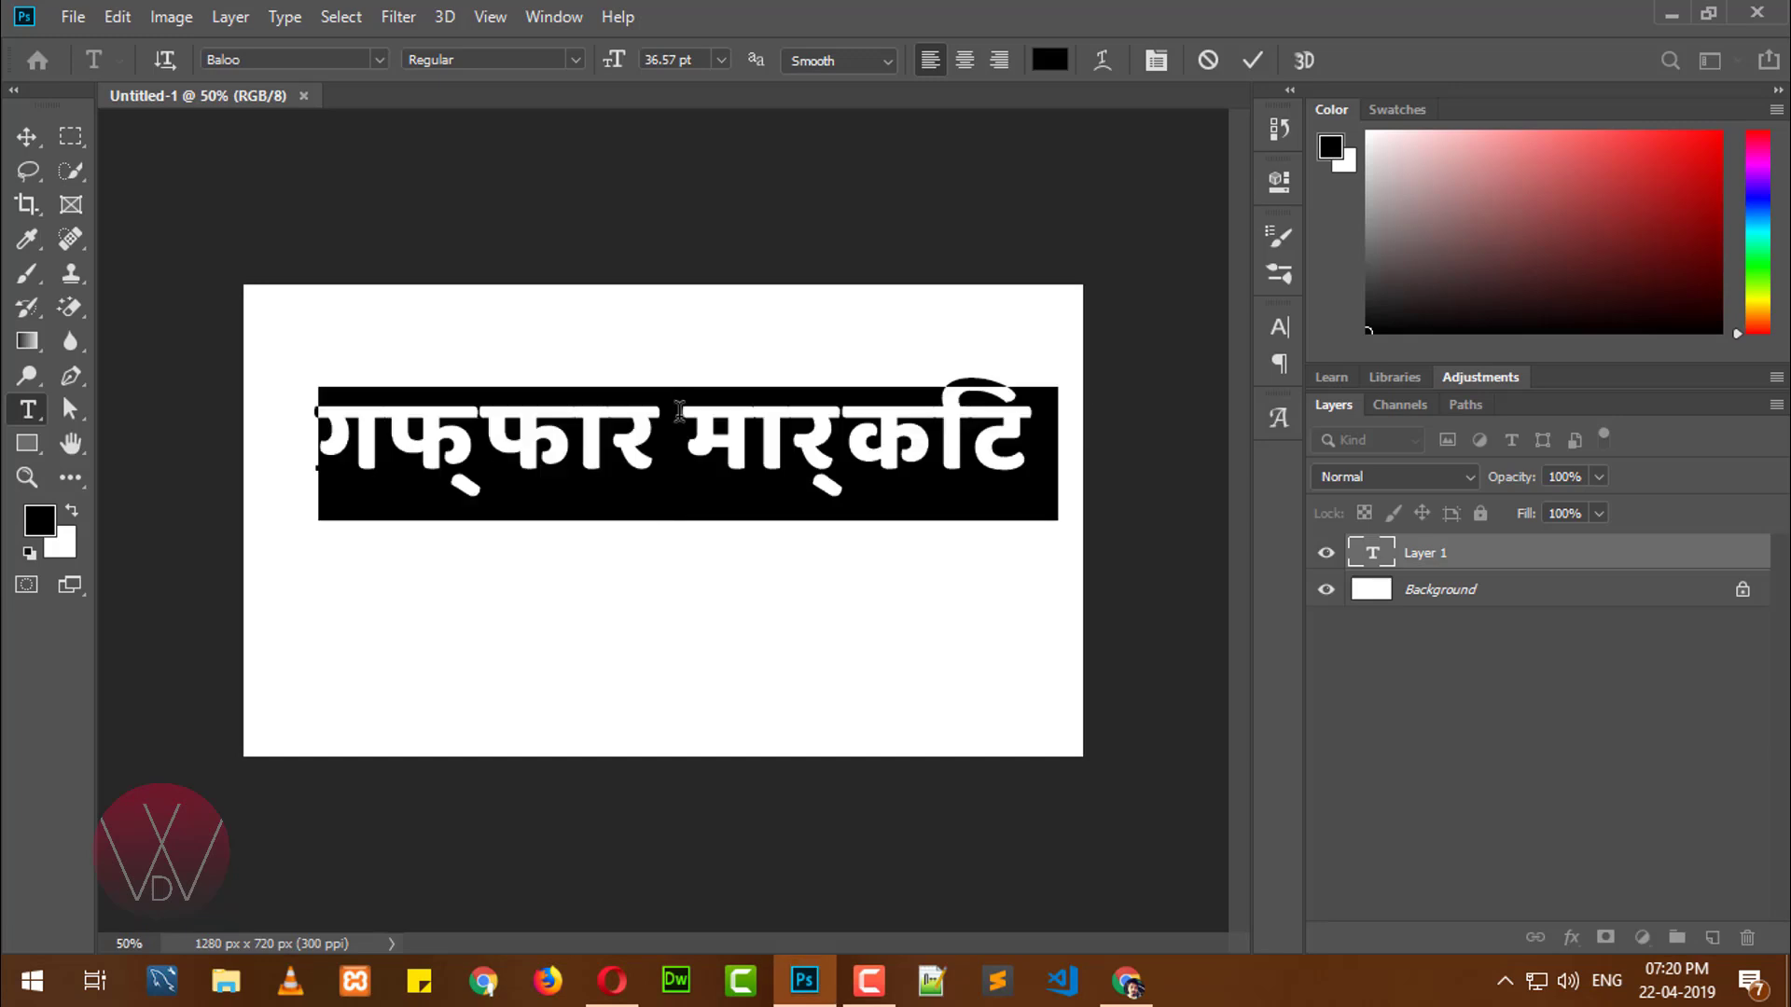
pyautogui.click(267, 58)
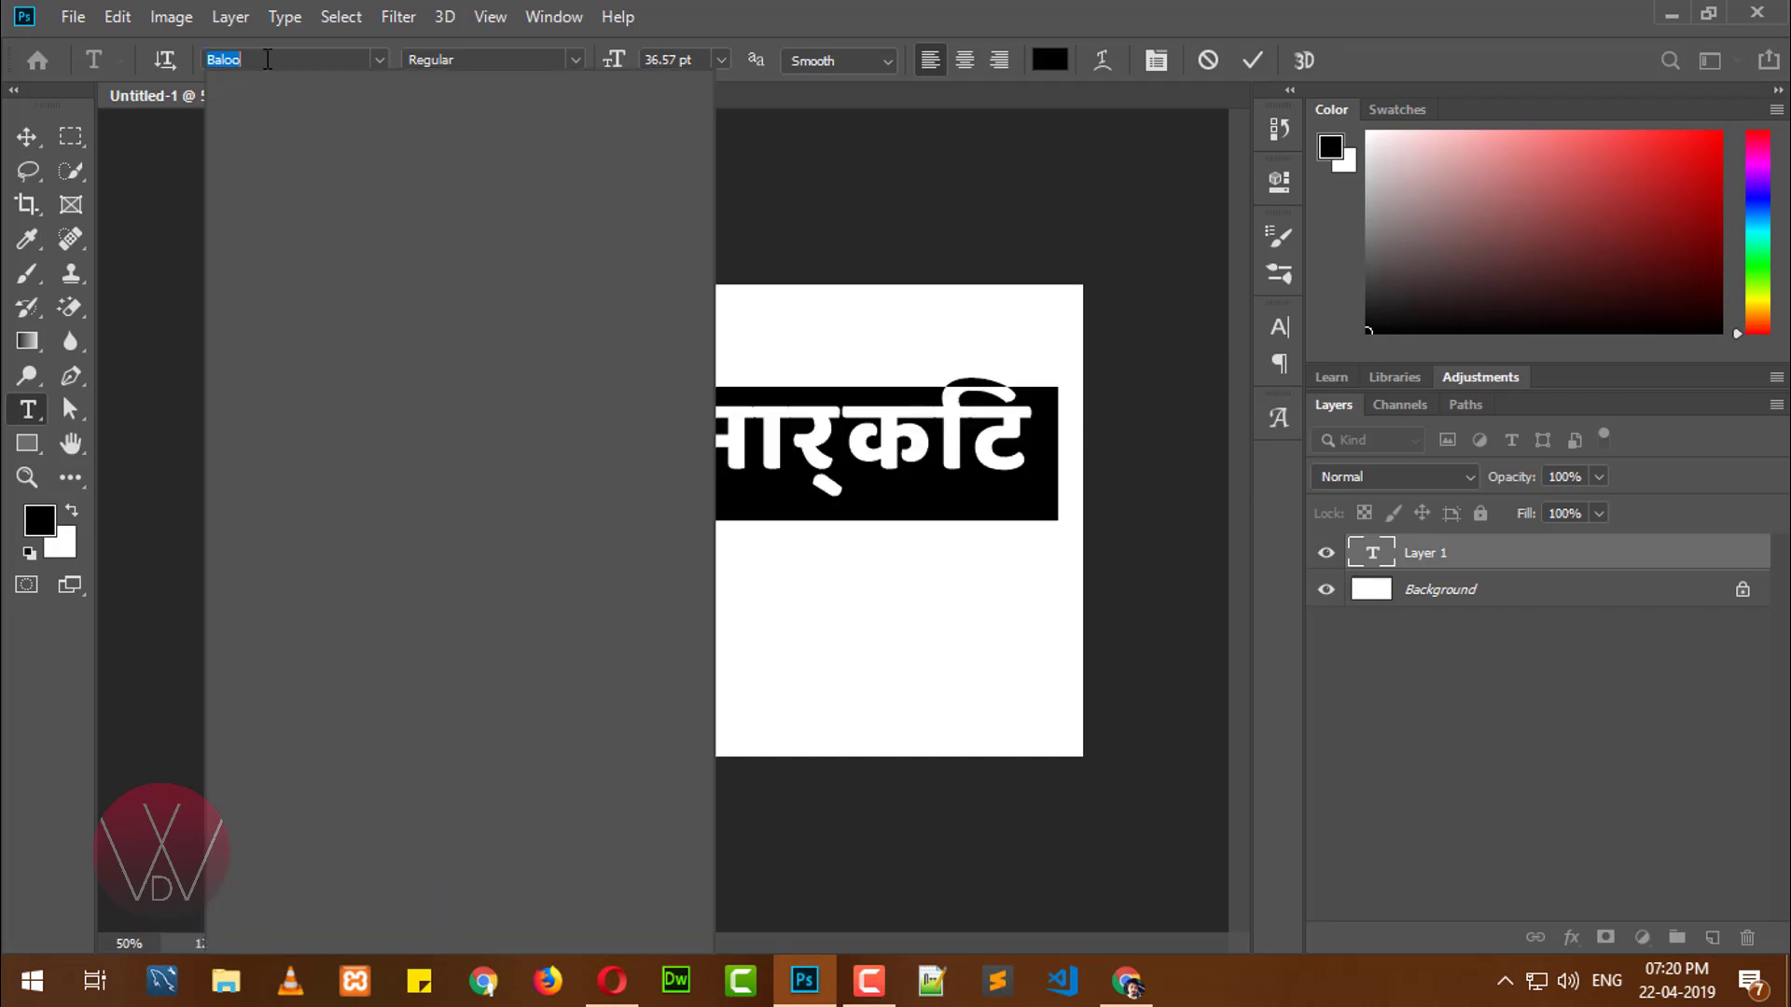
pyautogui.write('bal')
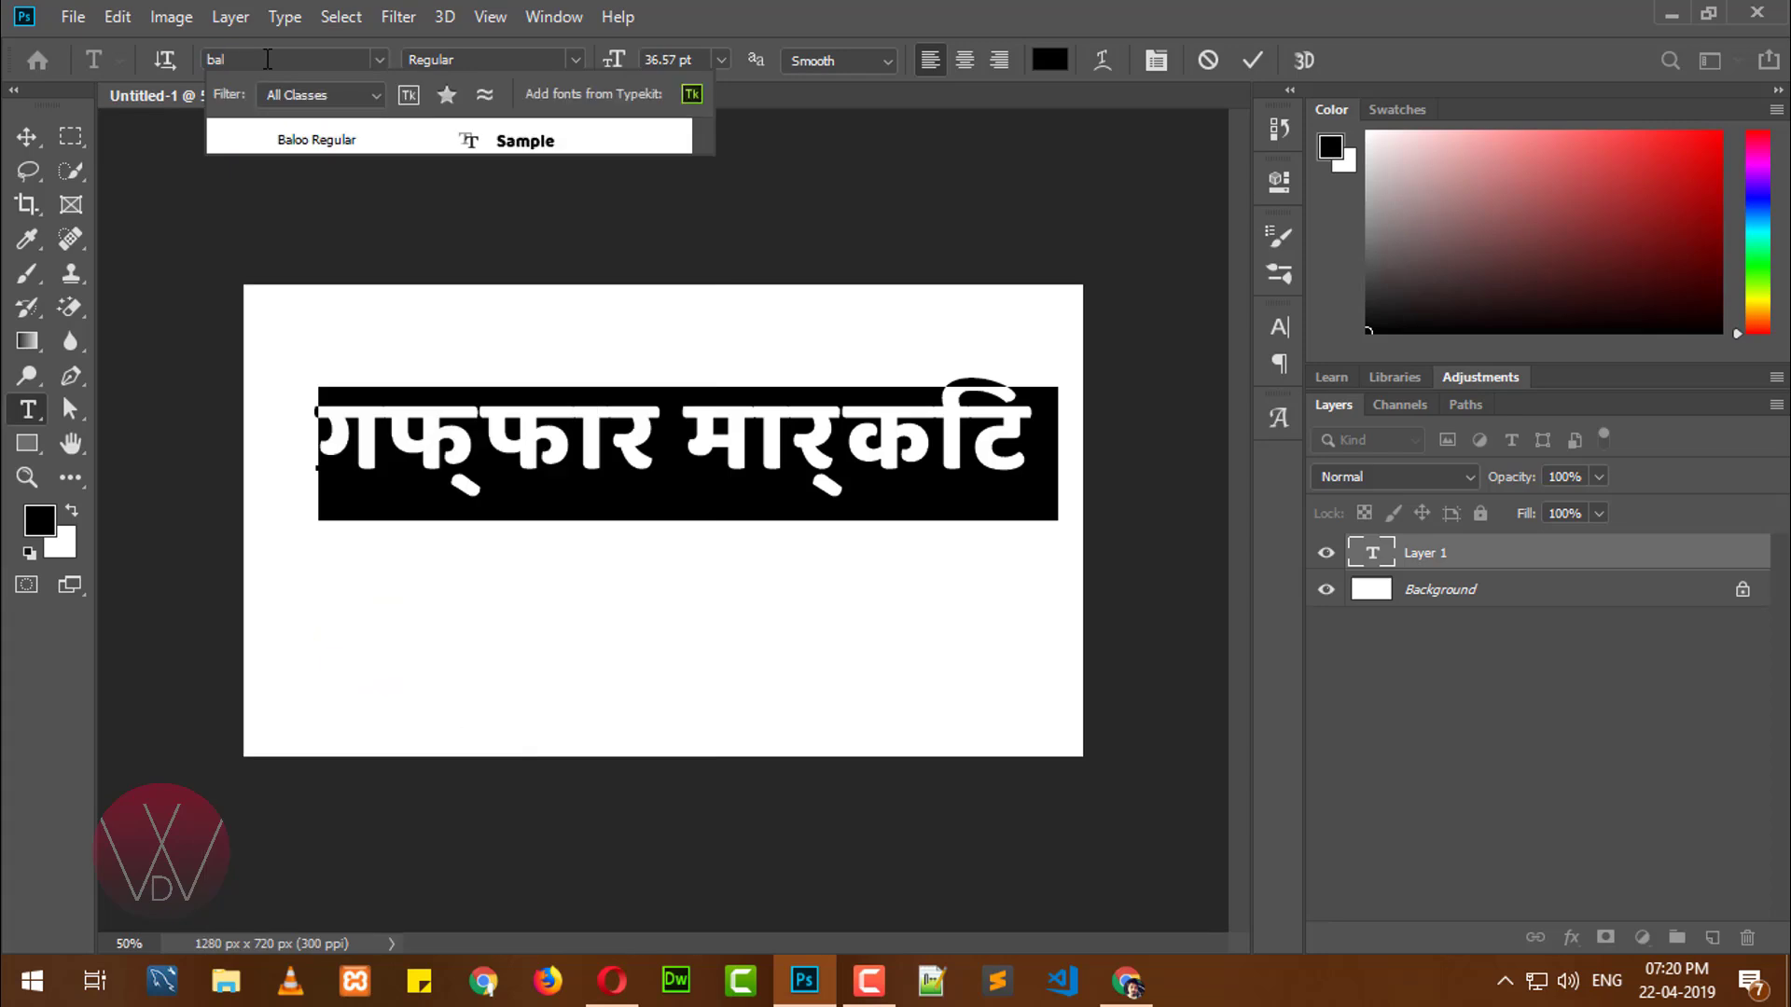
pyautogui.click(346, 147)
# - Change the selected Hindi text to Mukta Bold and commit the edit
pyautogui.click(280, 58)
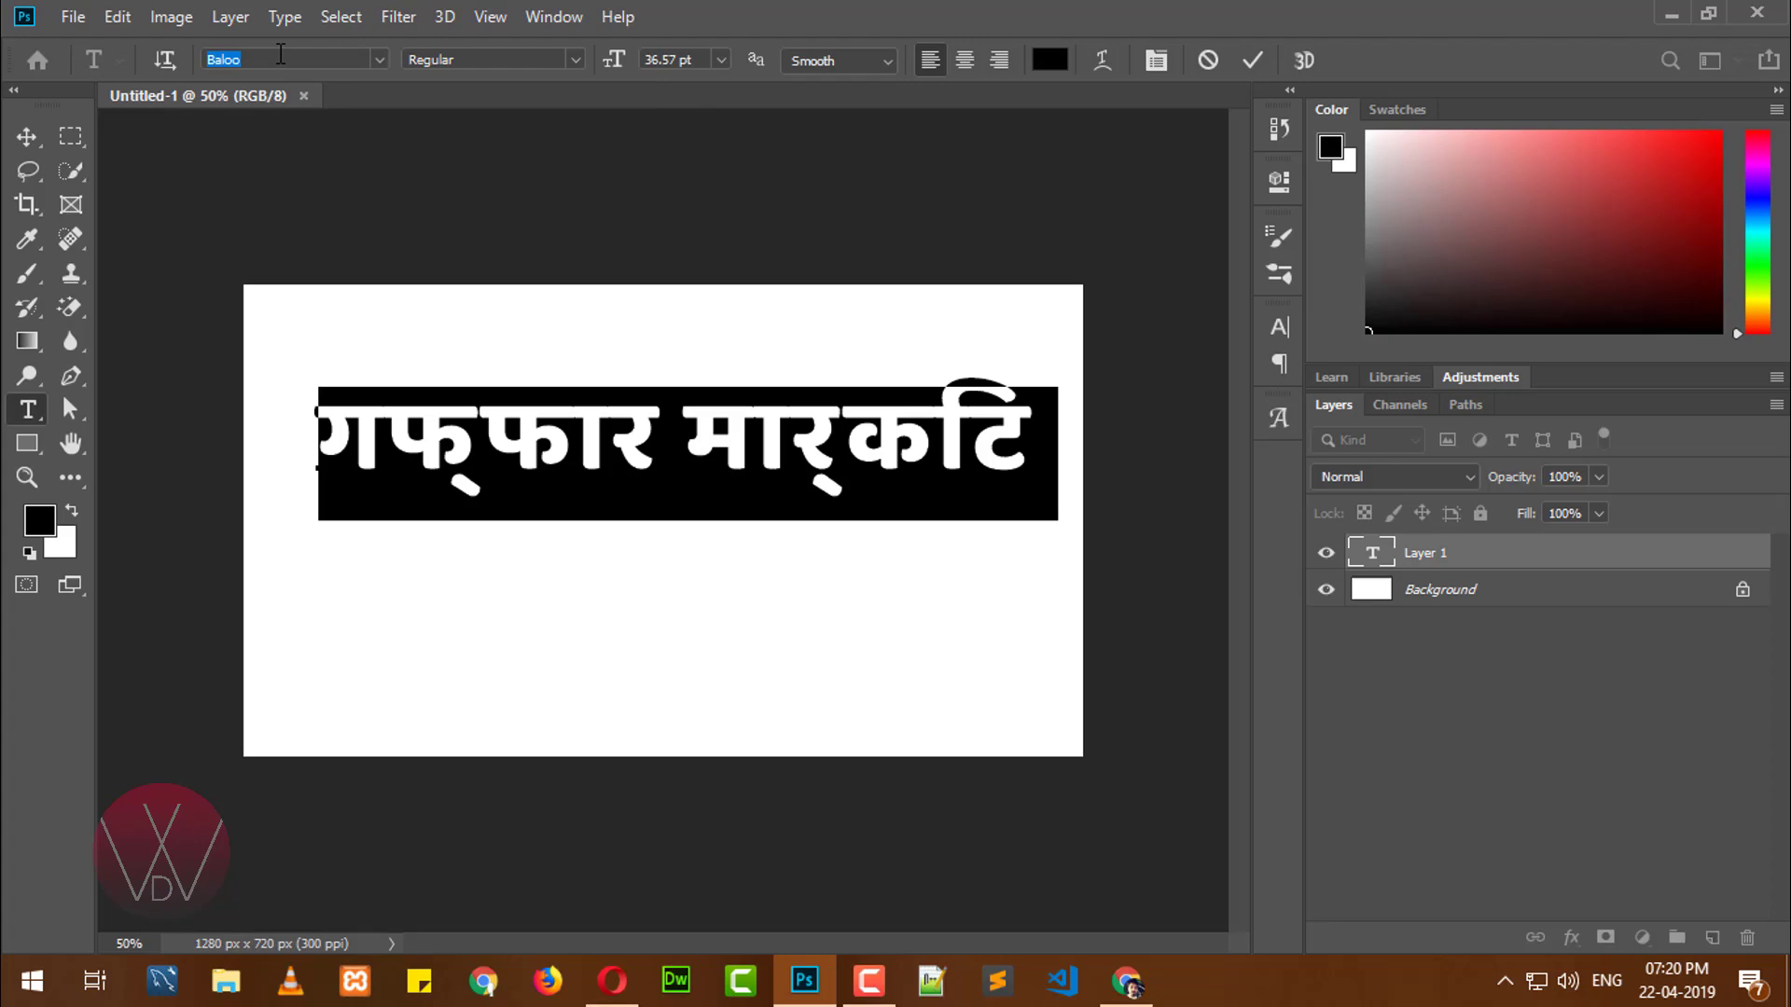
pyautogui.write('muk')
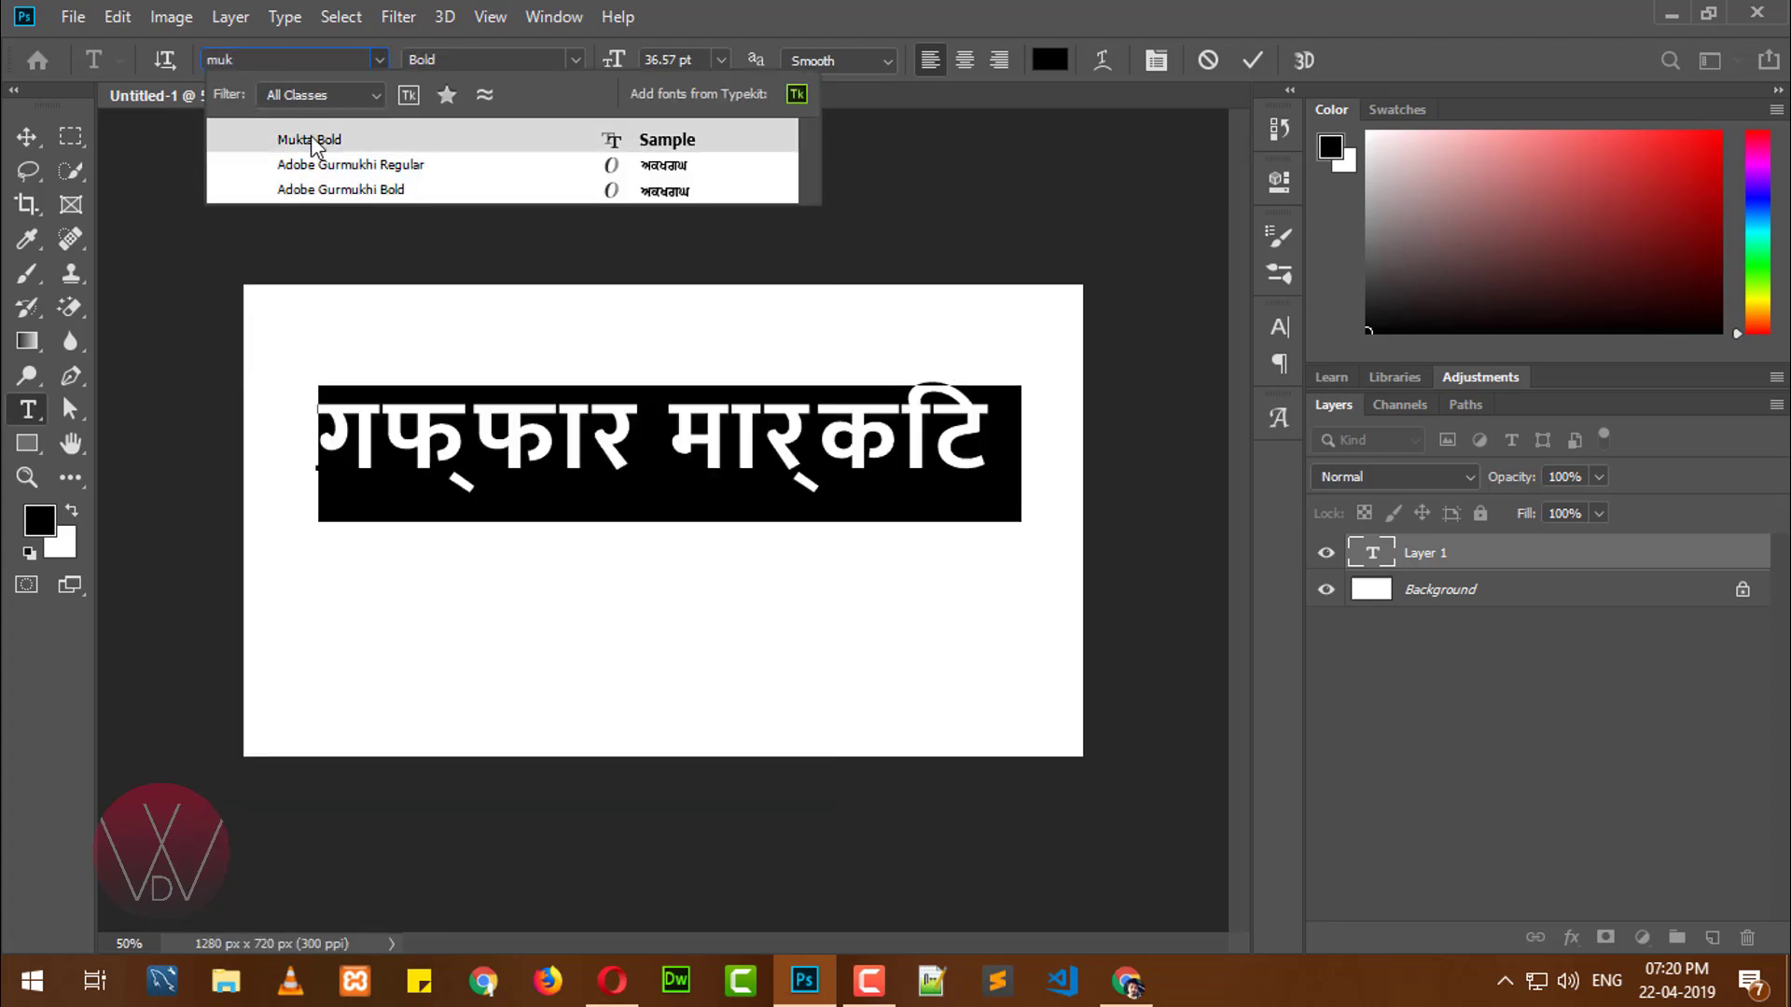
pyautogui.click(313, 139)
pyautogui.click(1252, 61)
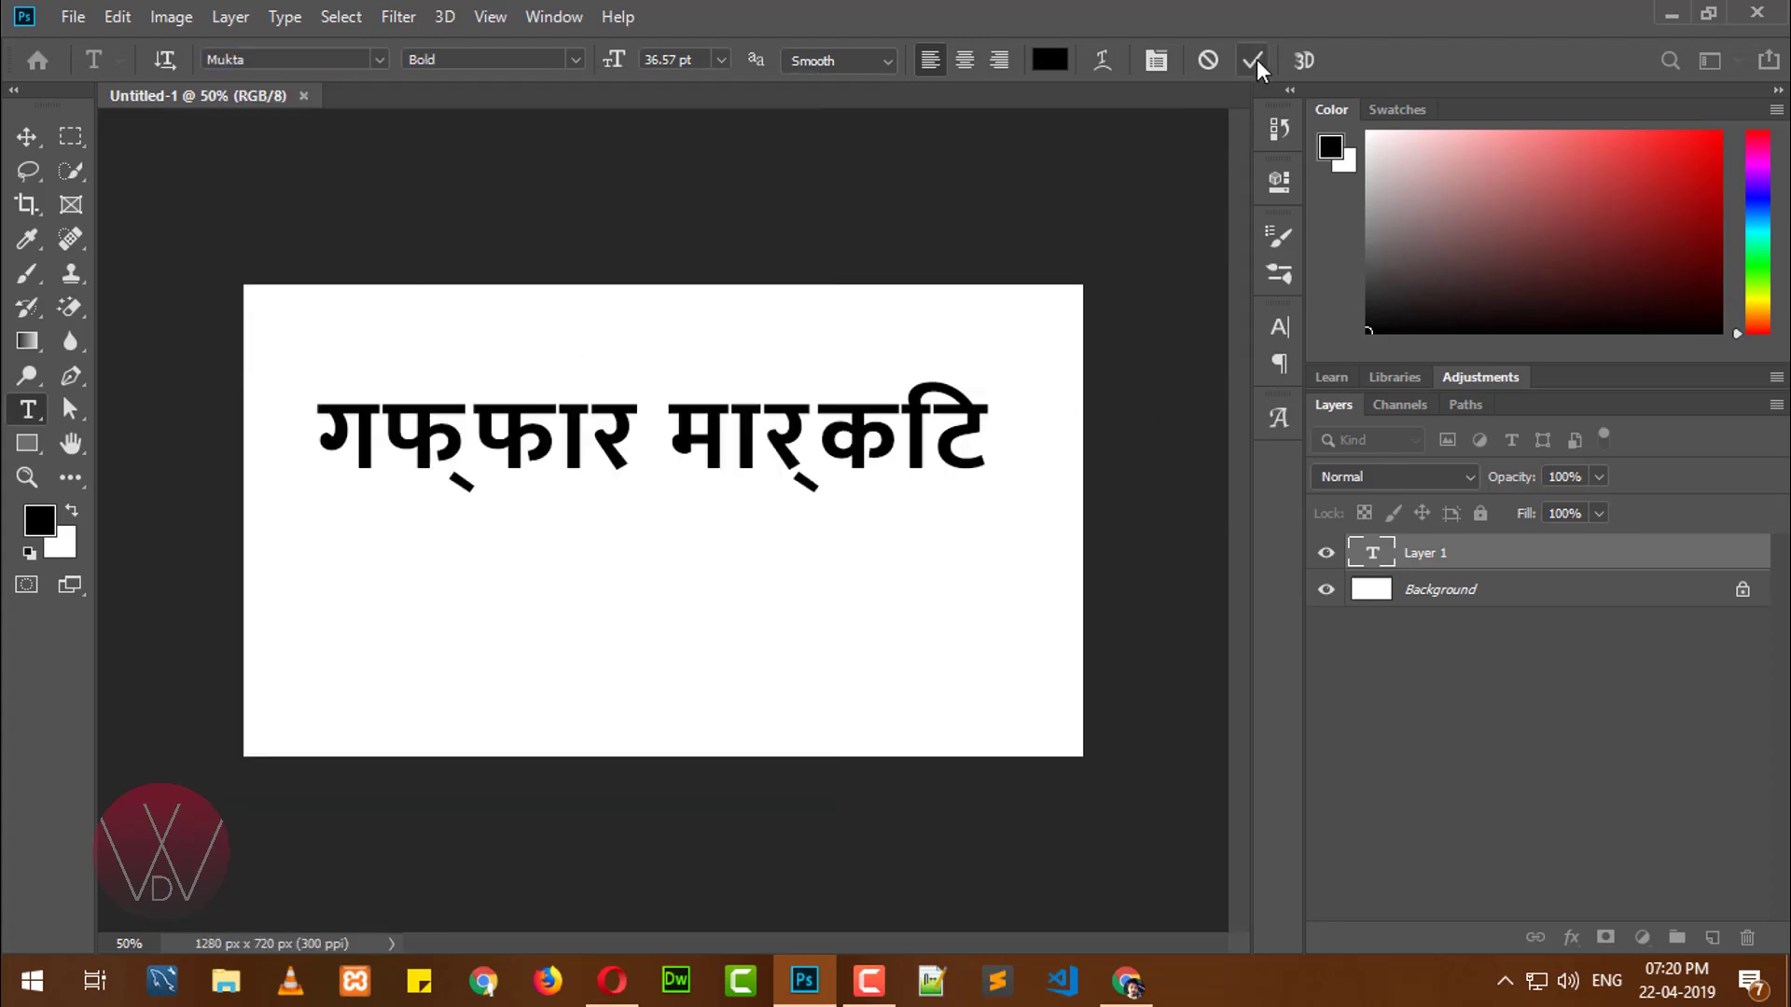
pyautogui.click(28, 136)
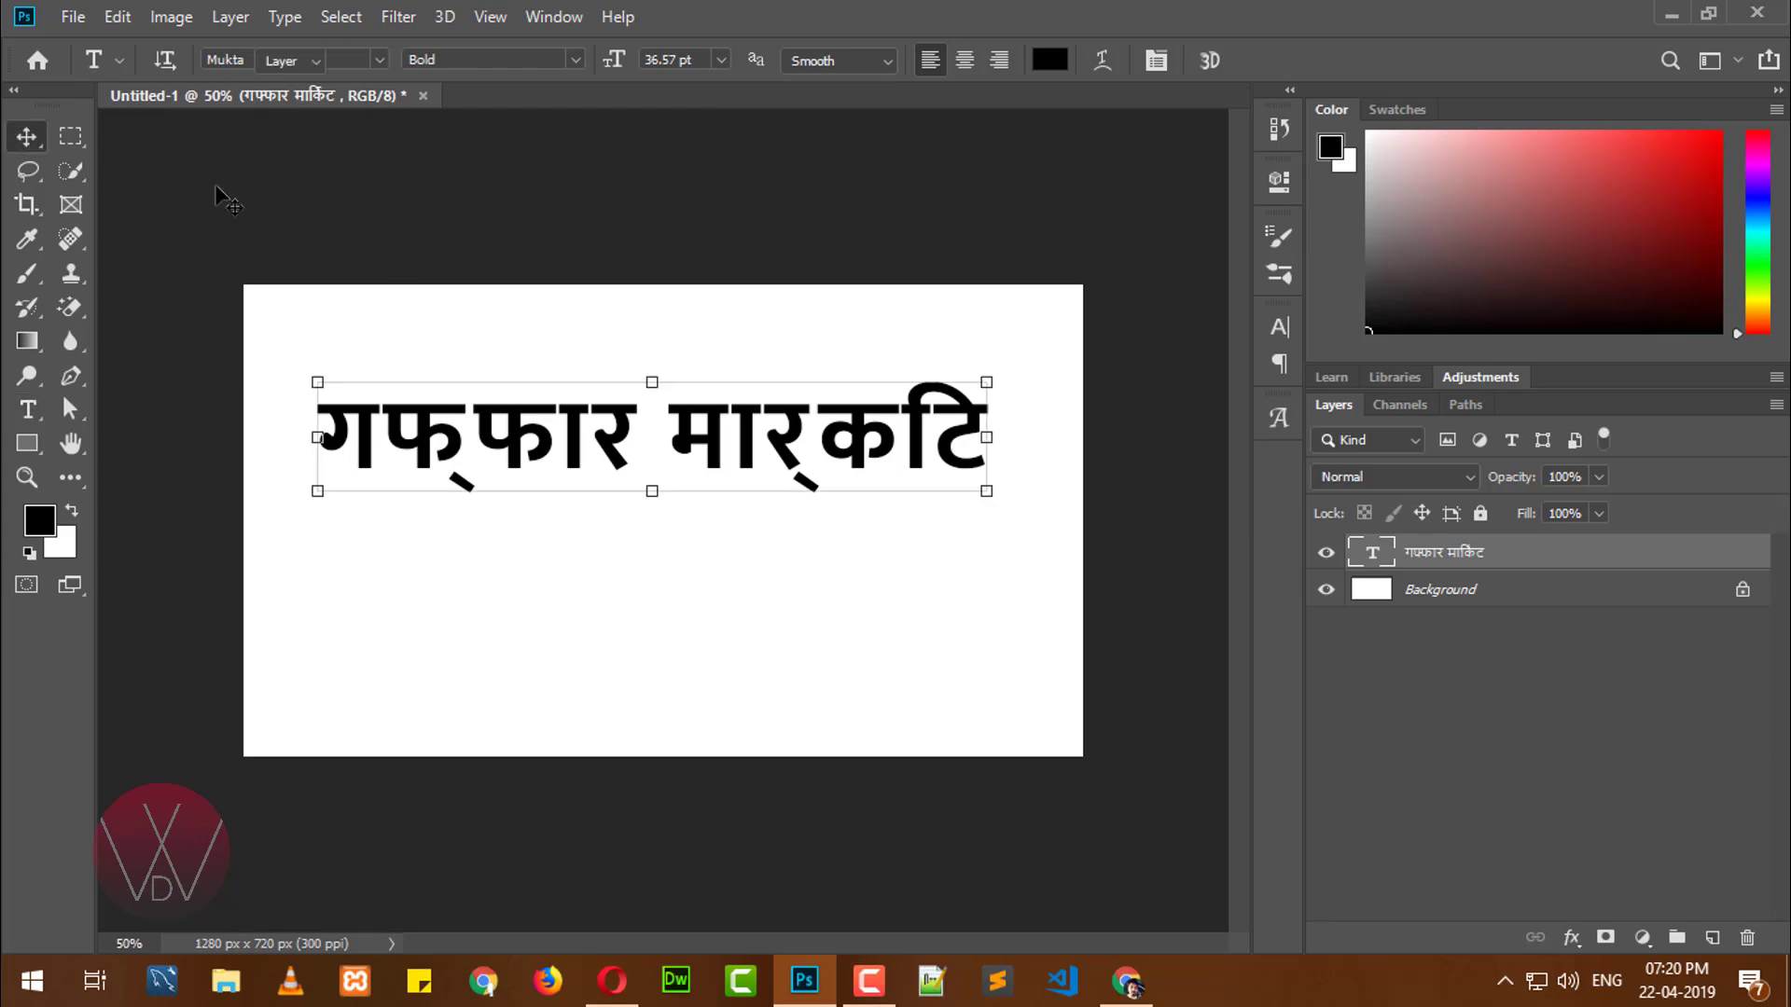
# - Set the Type preferences text engine to Middle Eastern and South Asian
pyautogui.click(1114, 275)
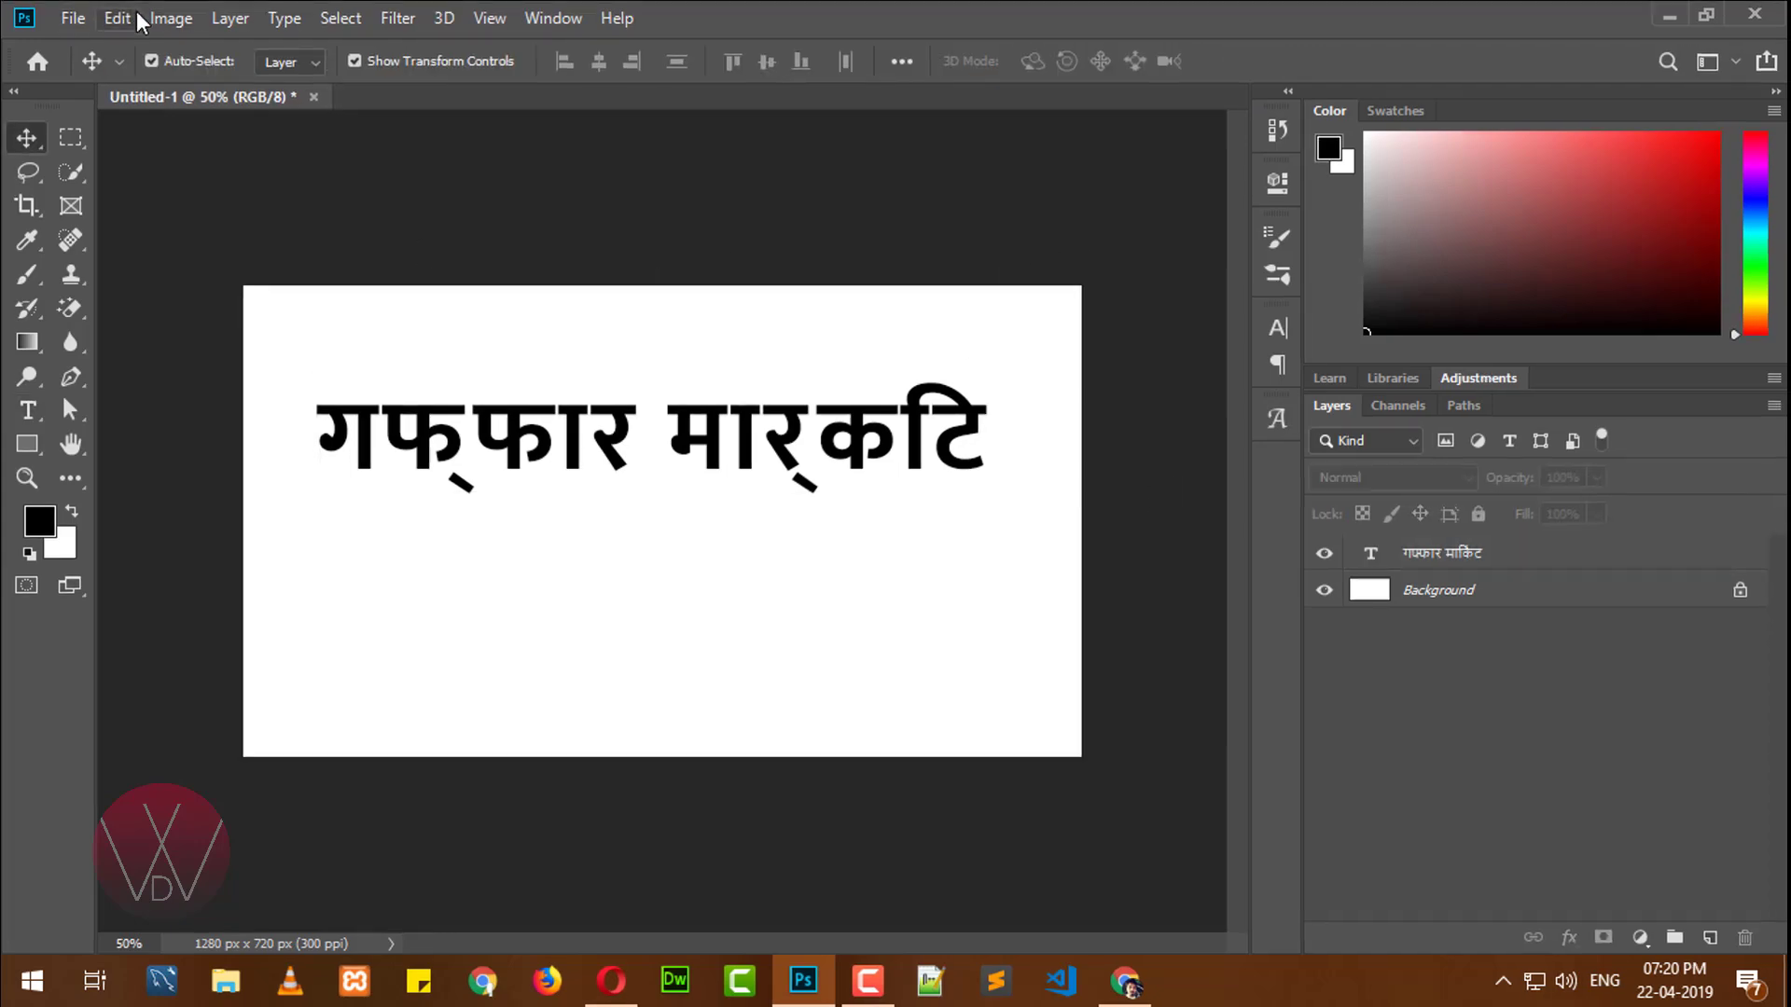
pyautogui.click(118, 16)
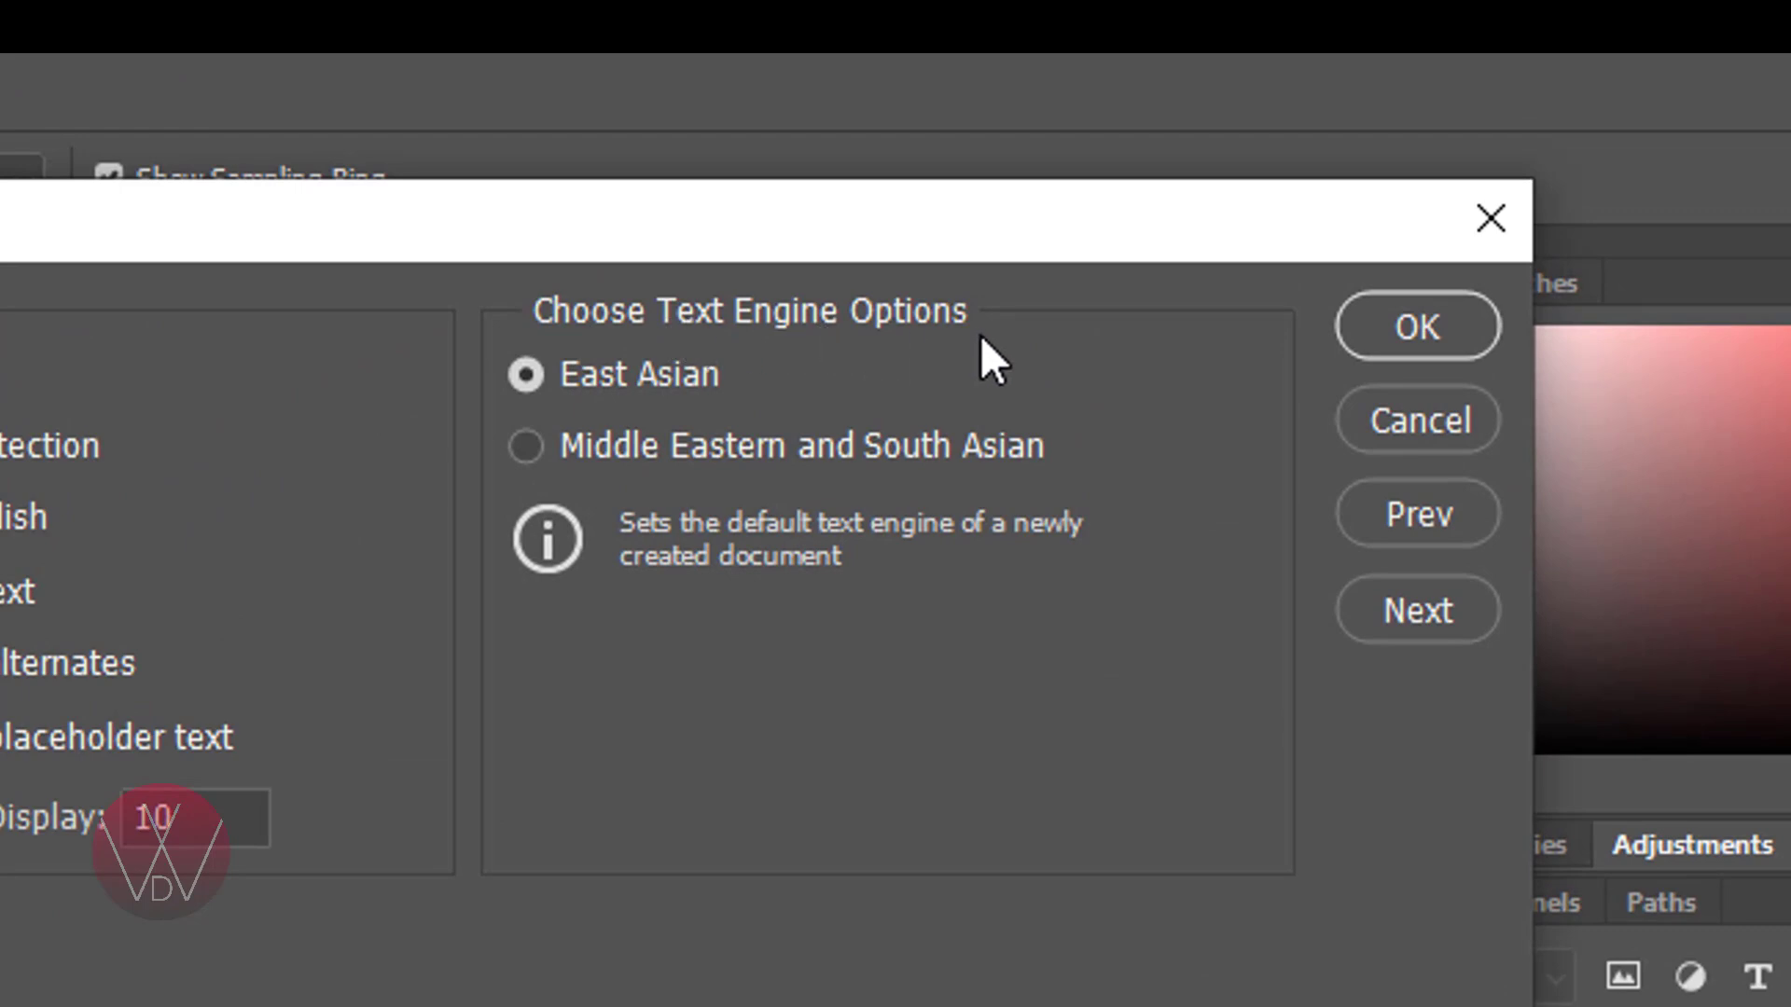
pyautogui.click(525, 449)
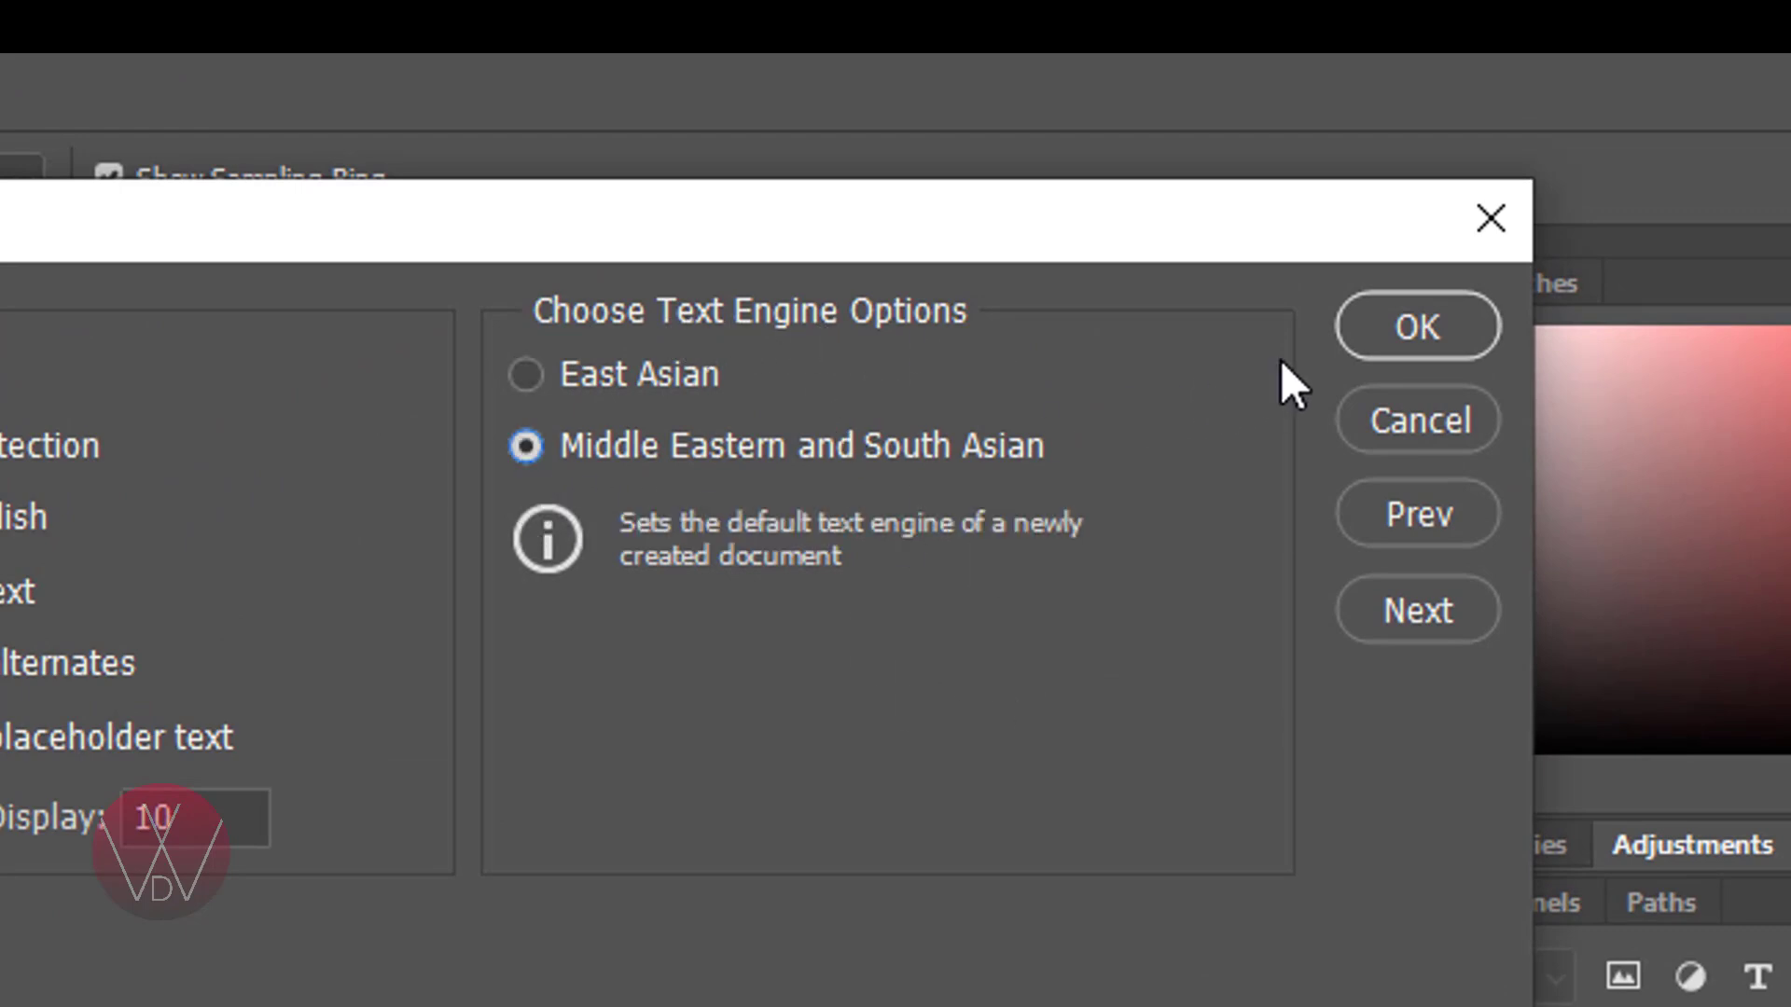
pyautogui.click(1389, 328)
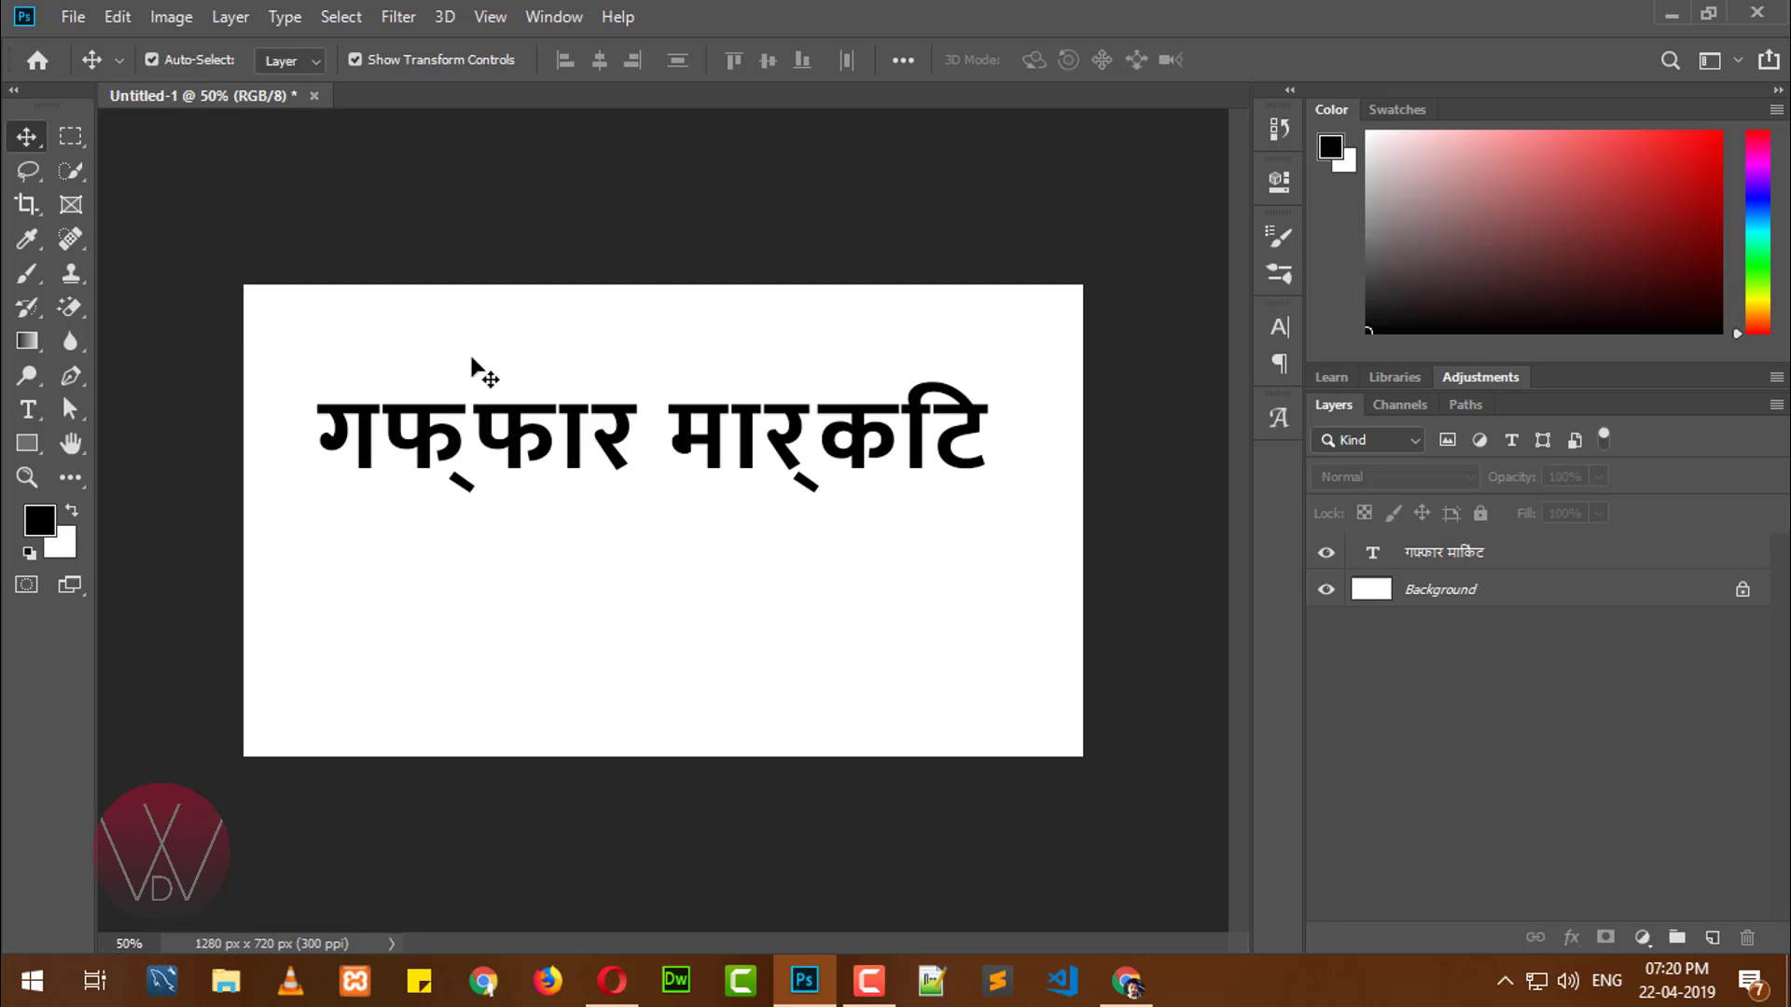
# - Close the document without saving, then create a new 1280 x 720 px document from a preset
pyautogui.click(315, 95)
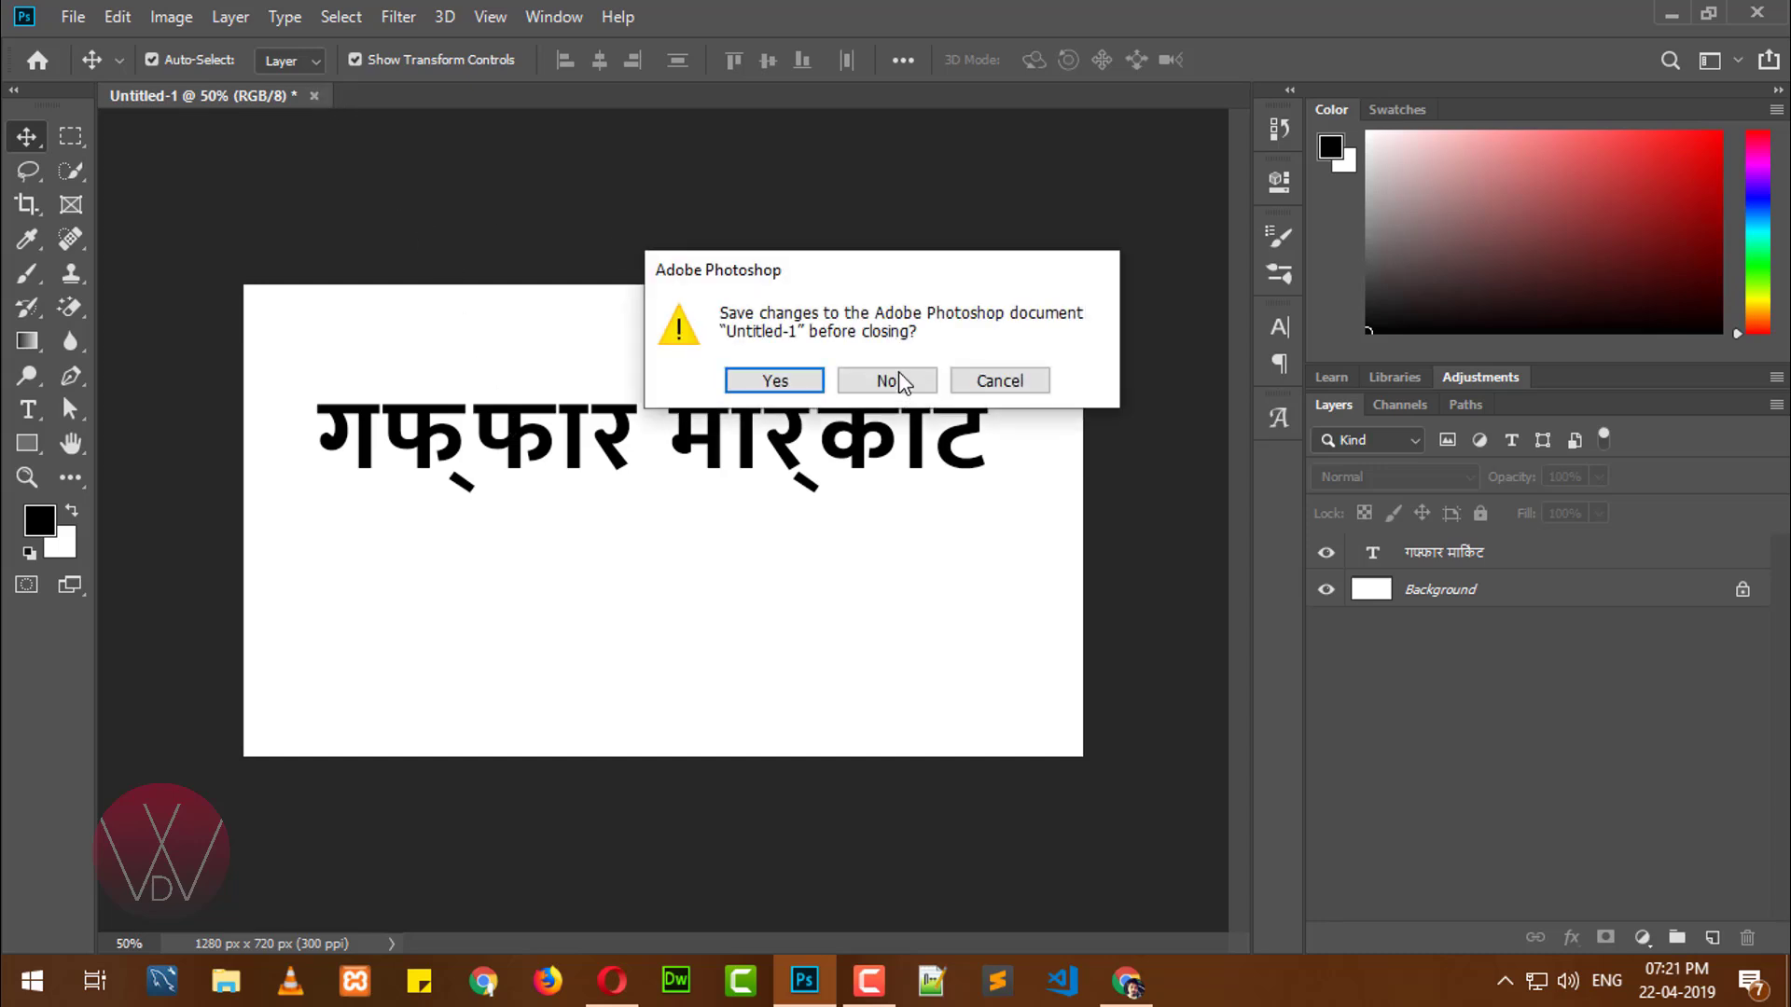
pyautogui.click(890, 380)
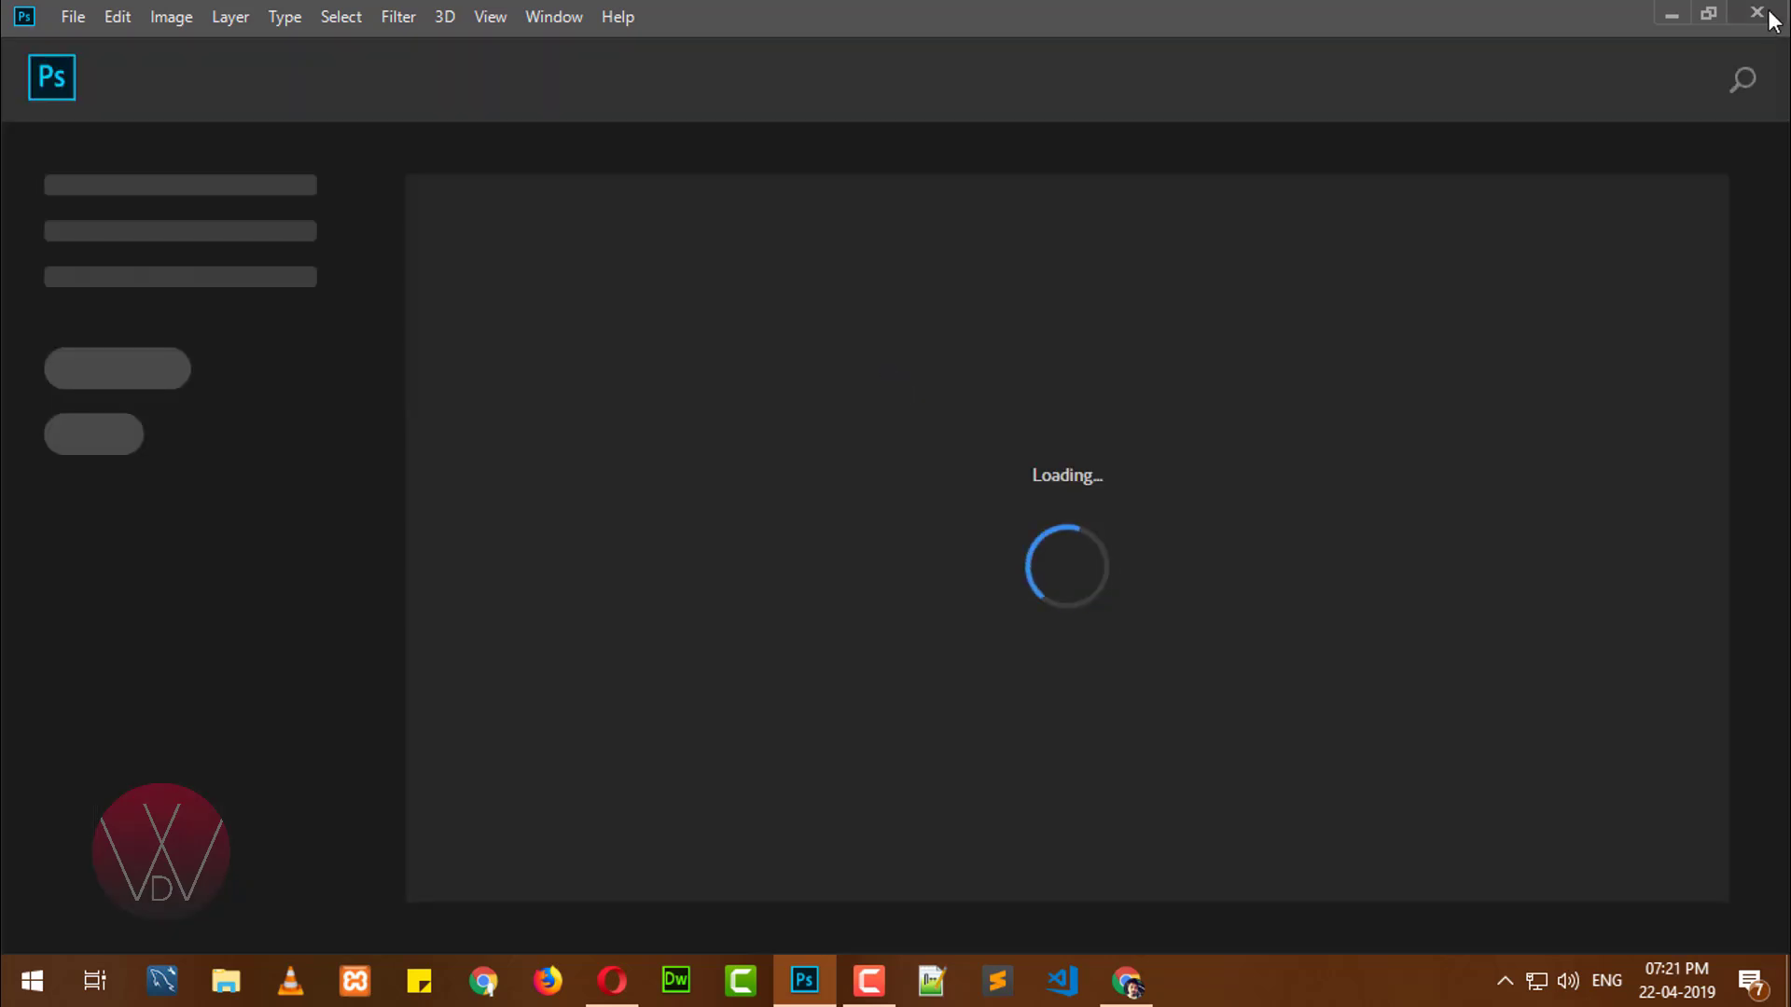
pyautogui.hotkey('alt', 'Tab')
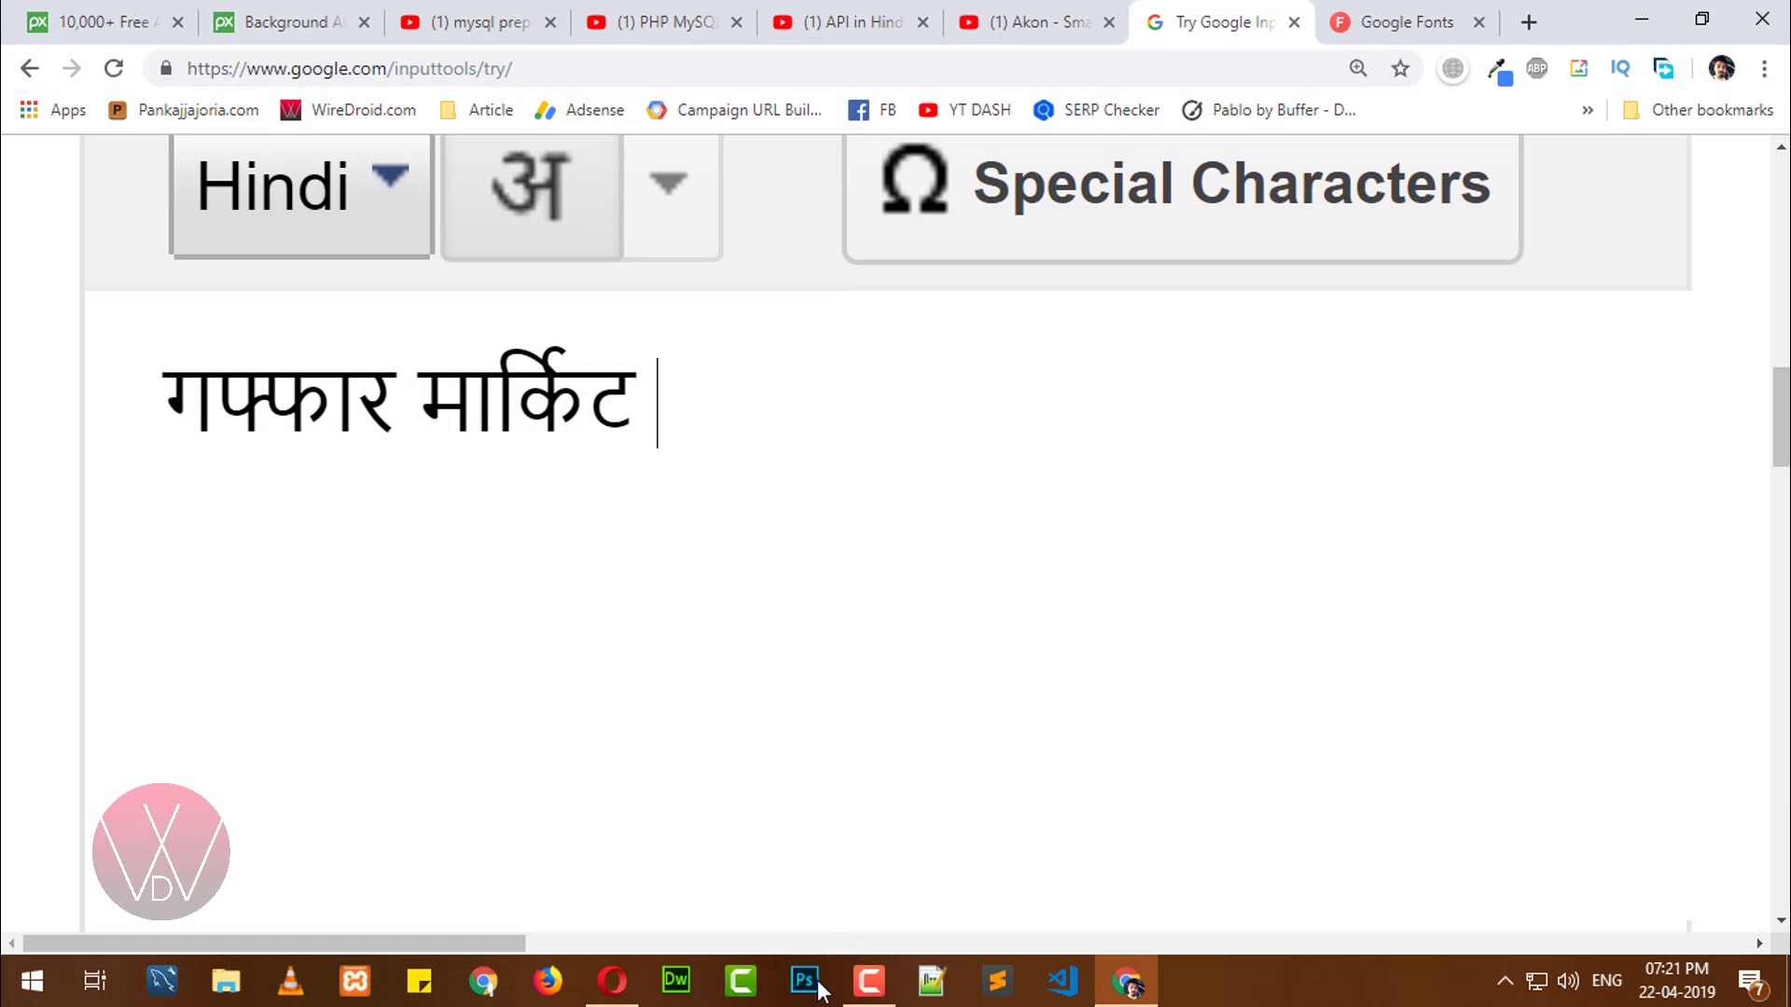
pyautogui.click(804, 979)
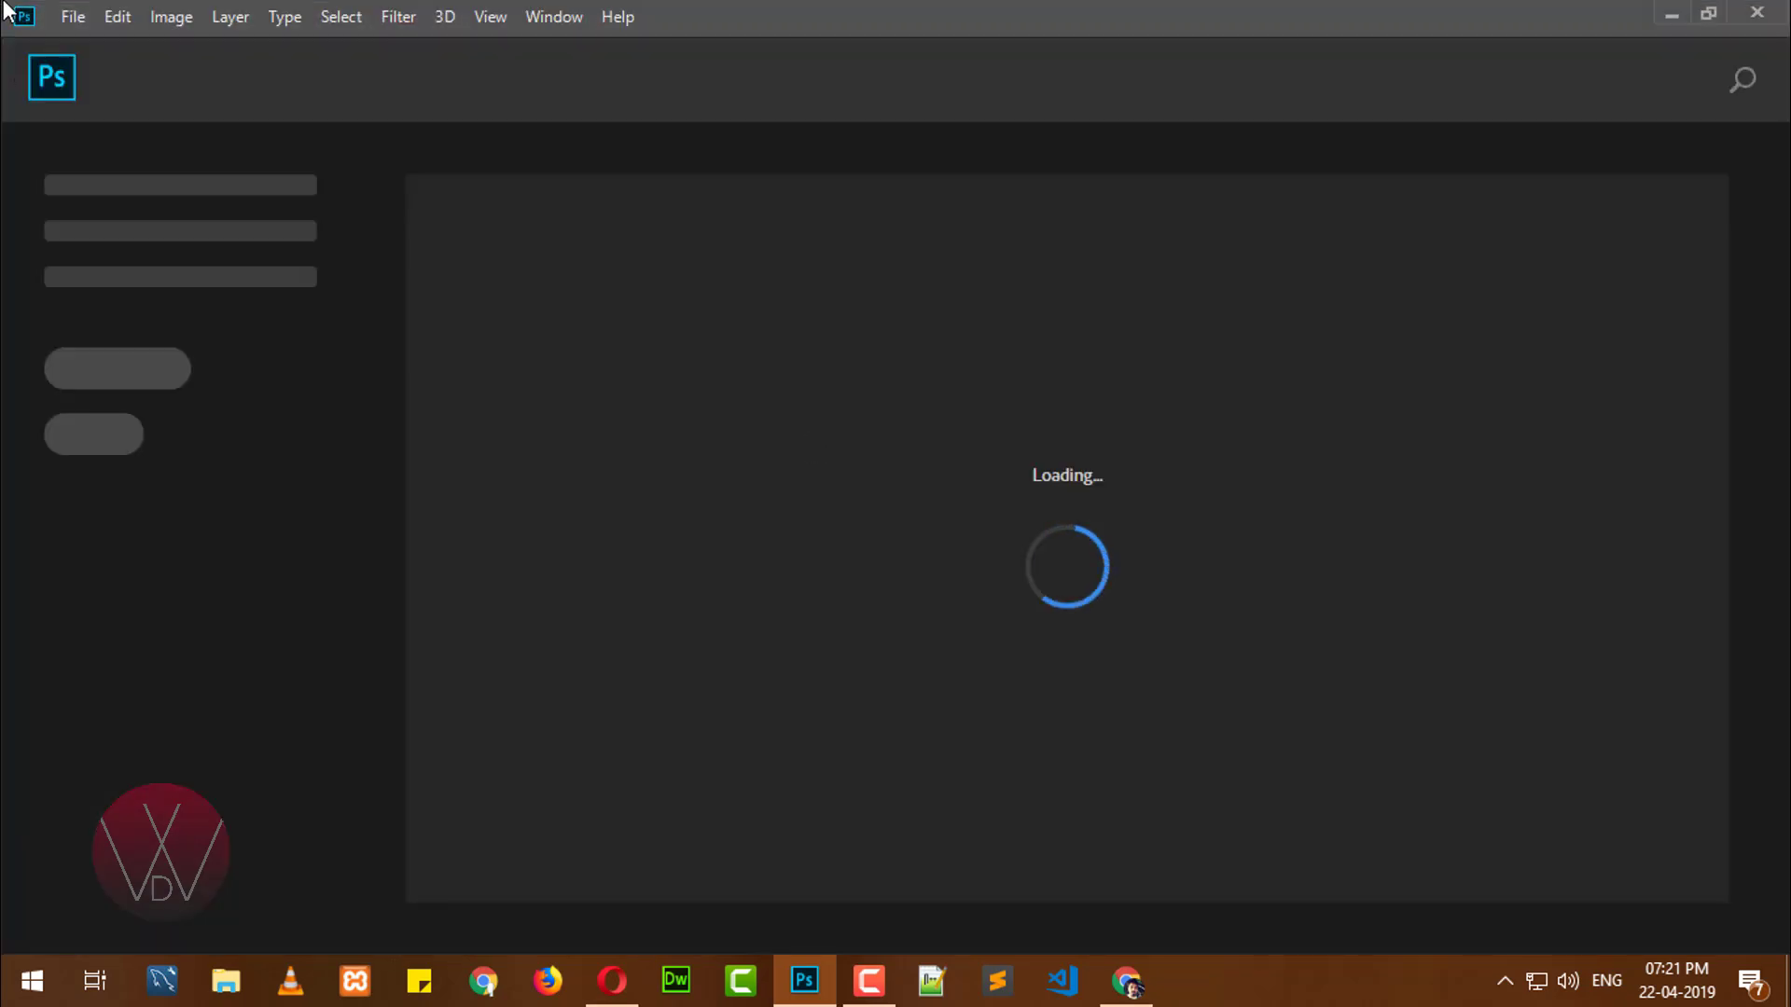
pyautogui.click(66, 15)
pyautogui.click(93, 45)
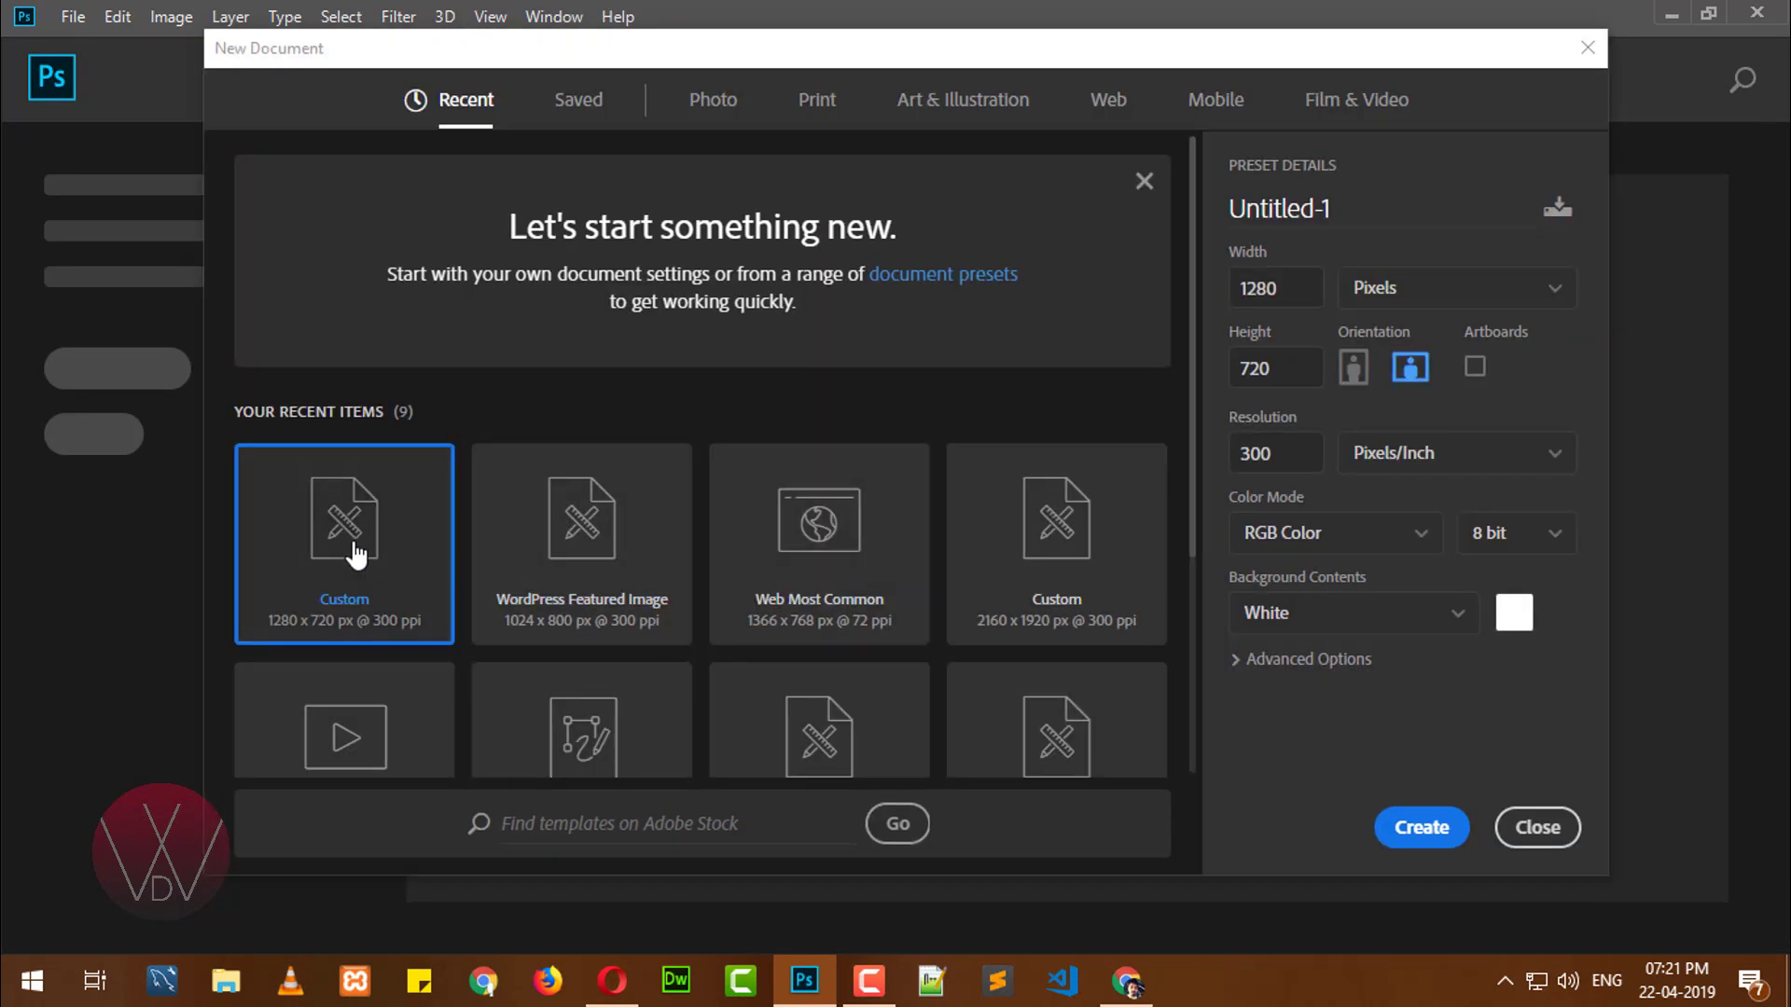
pyautogui.doubleClick(351, 551)
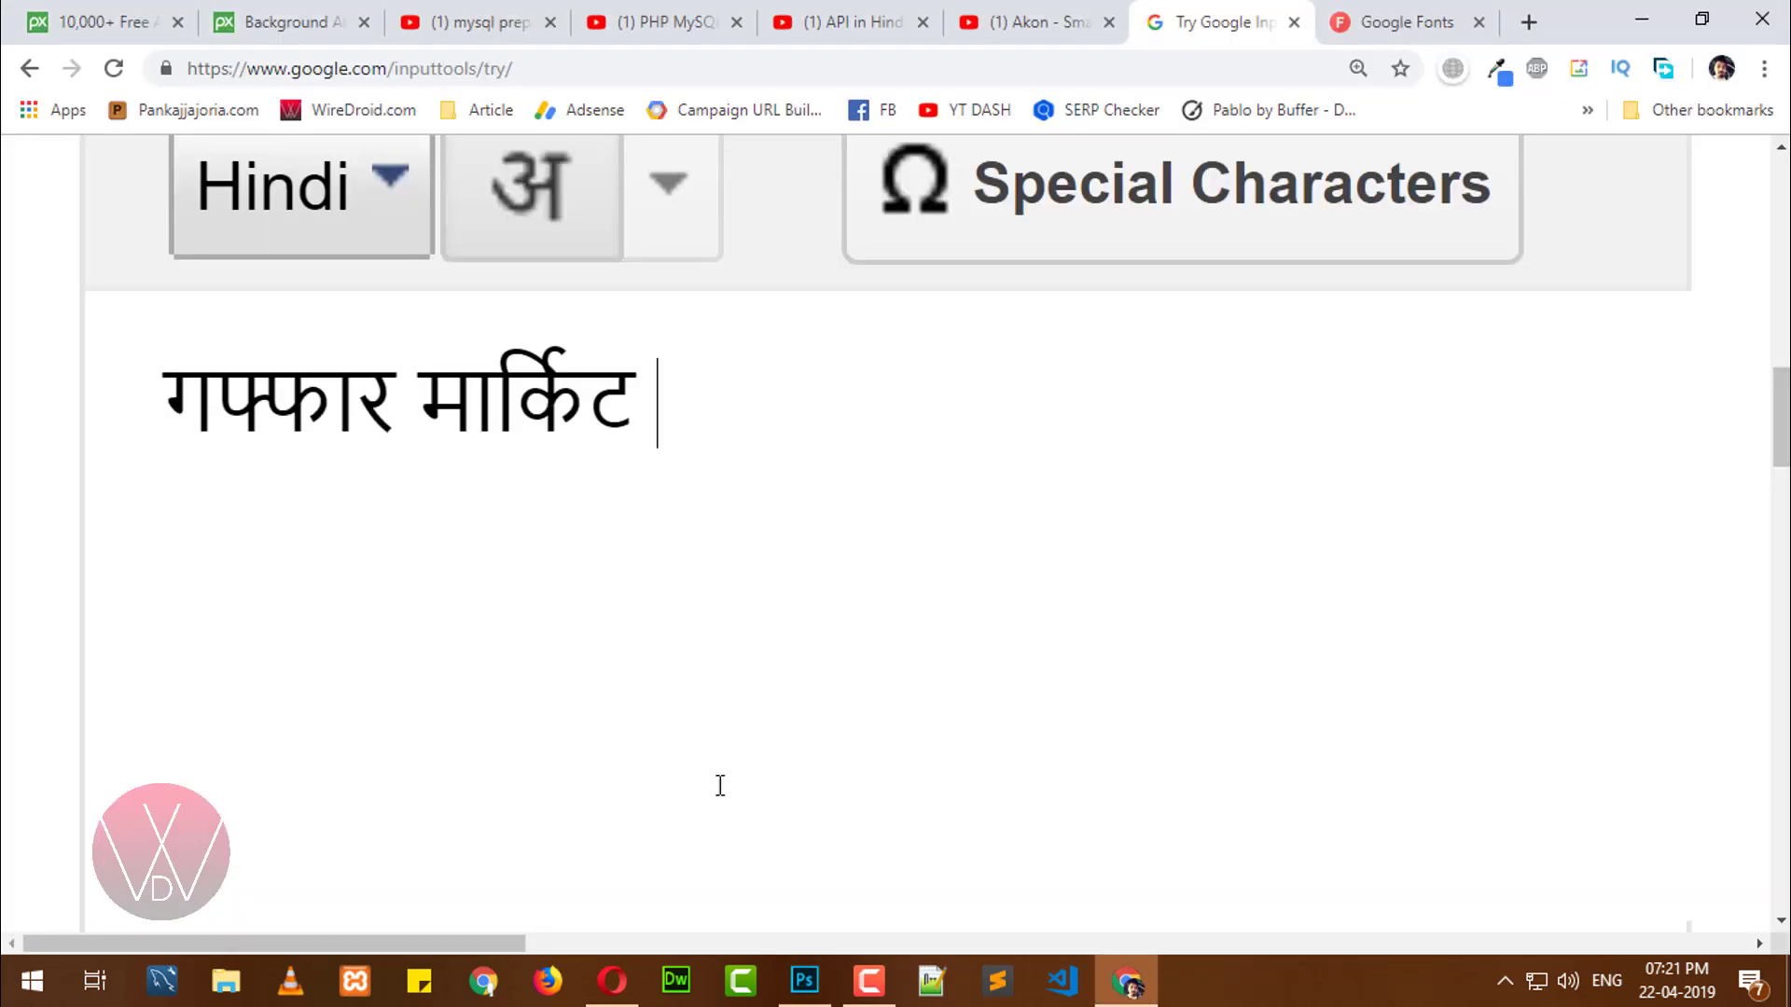
# - Copy the Hindi phrase गफ्फार मार्किट from Google Input Tools in the browser
pyautogui.click(1126, 981)
pyautogui.moveTo(164, 401); pyautogui.dragTo(653, 401)
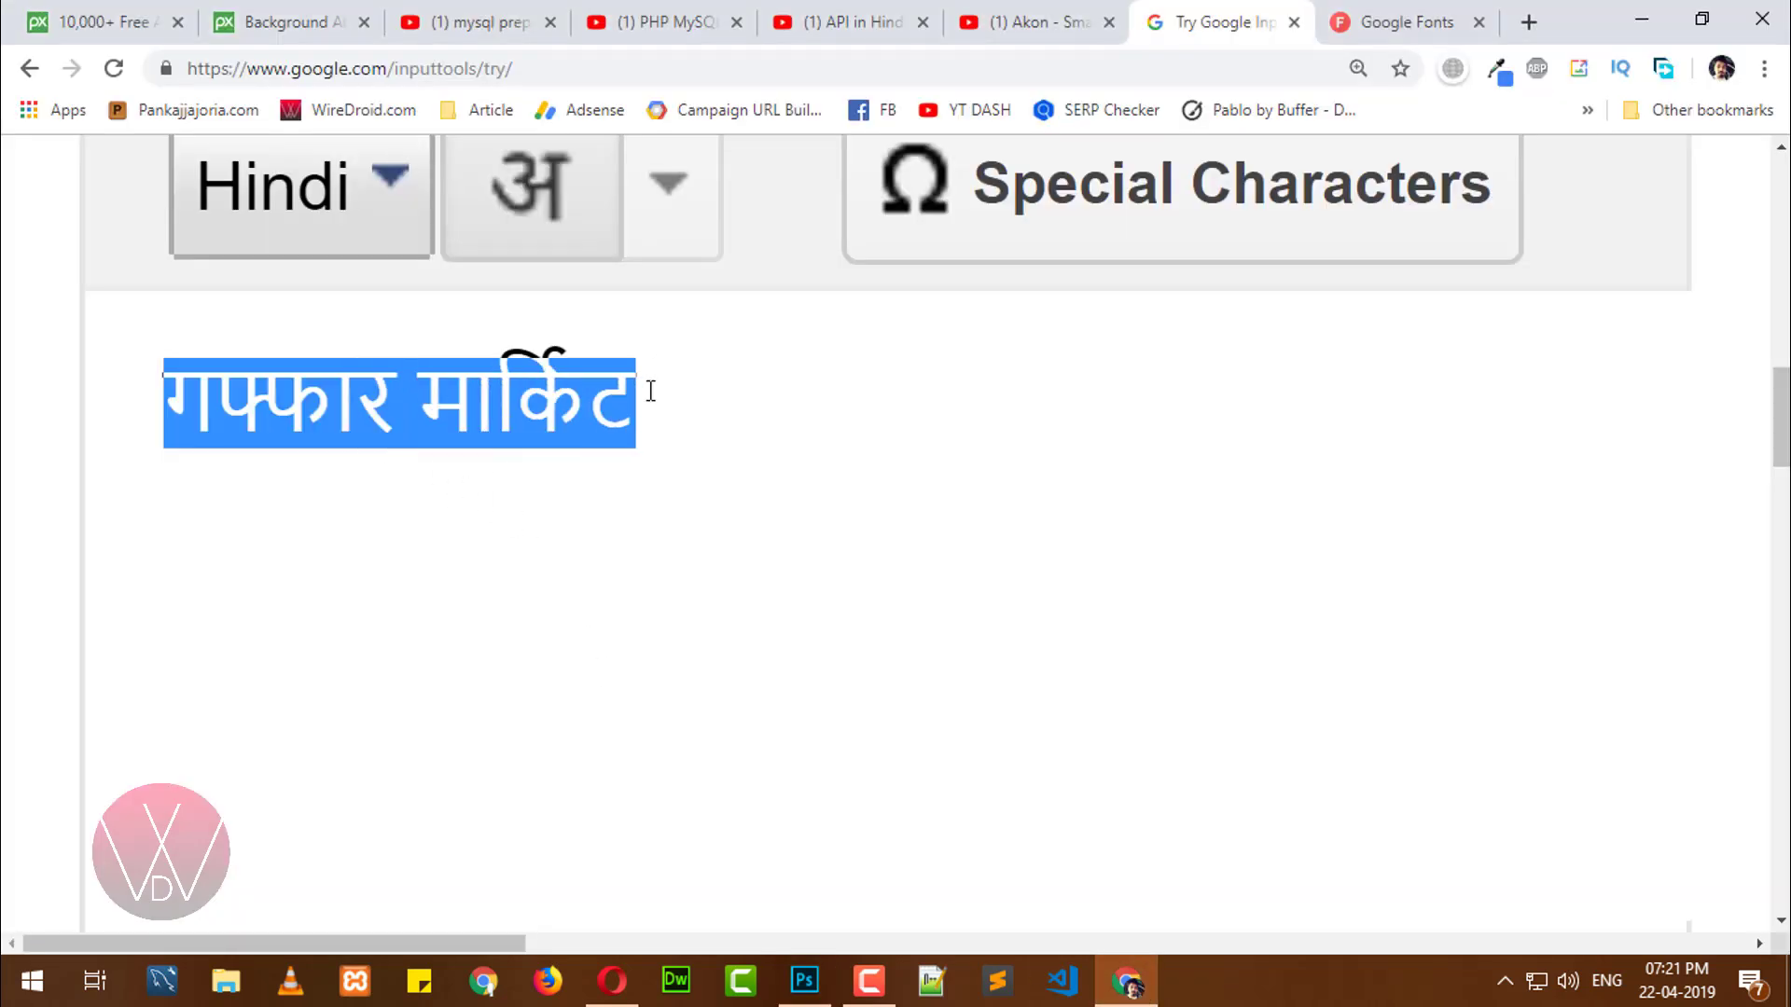
pyautogui.rightClick(590, 401)
pyautogui.click(655, 501)
pyautogui.hotkey('alt', 'Tab')
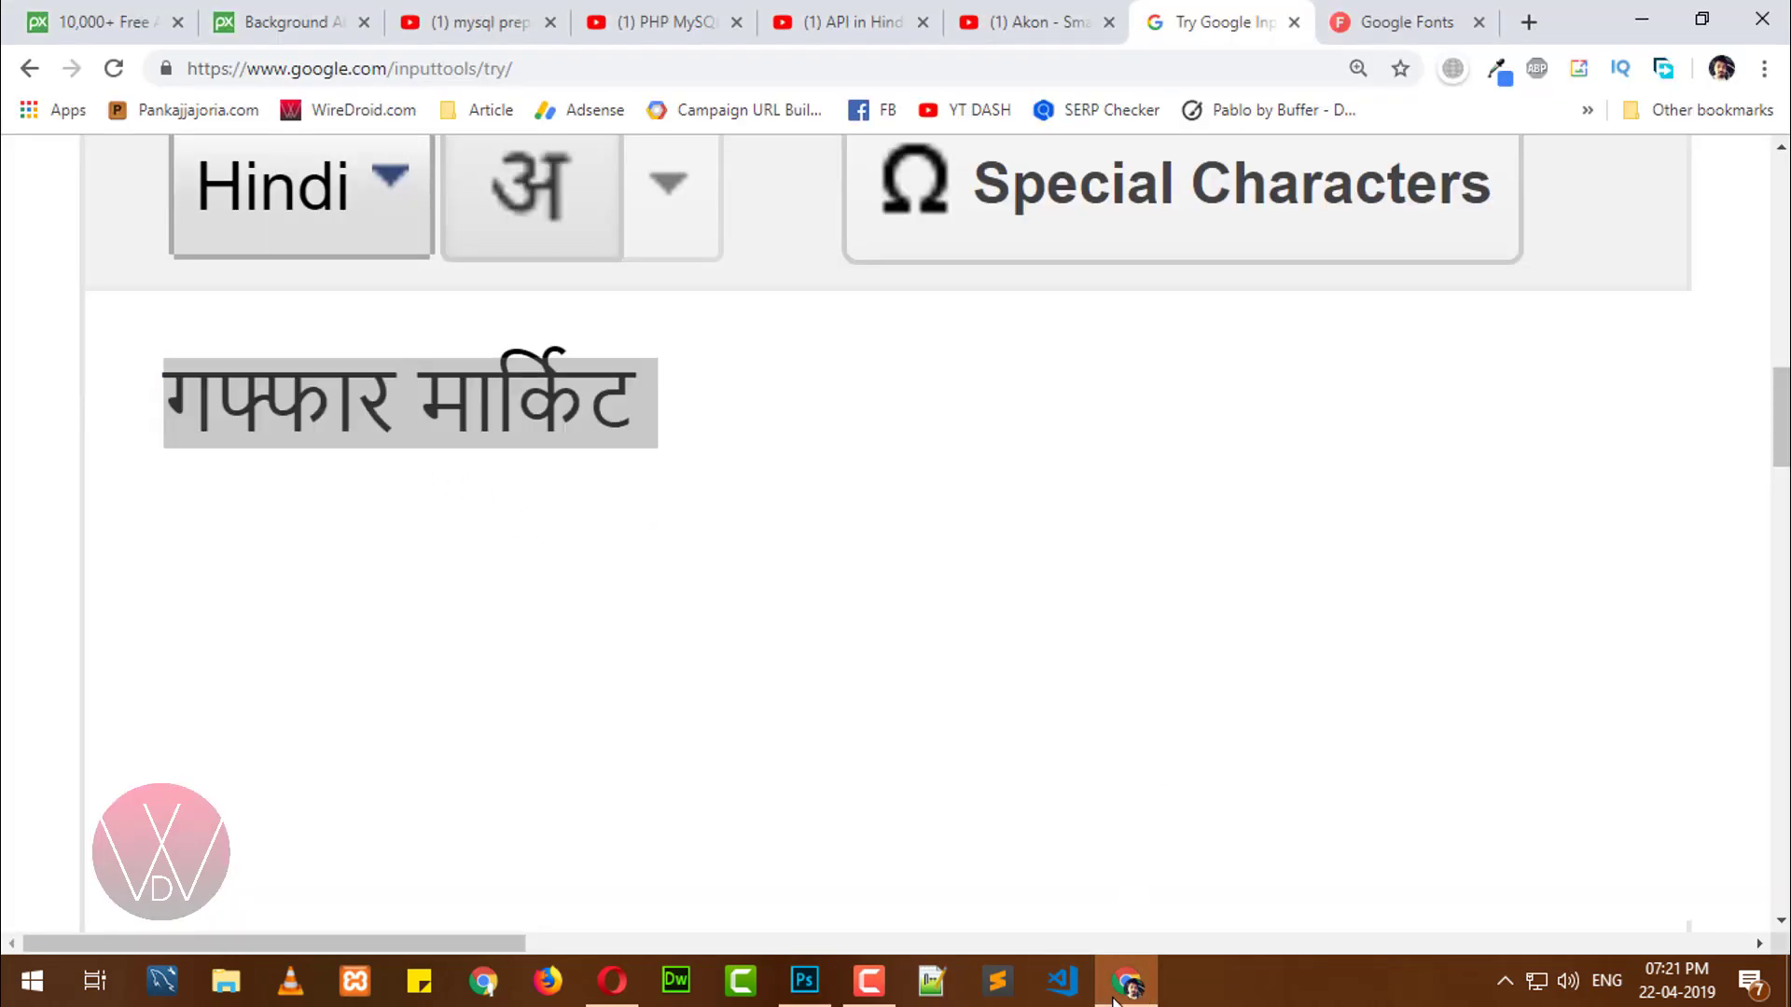
# - Paste the phrase into a new text layer, commit it, and move it to the canvas centre
pyautogui.click(28, 408)
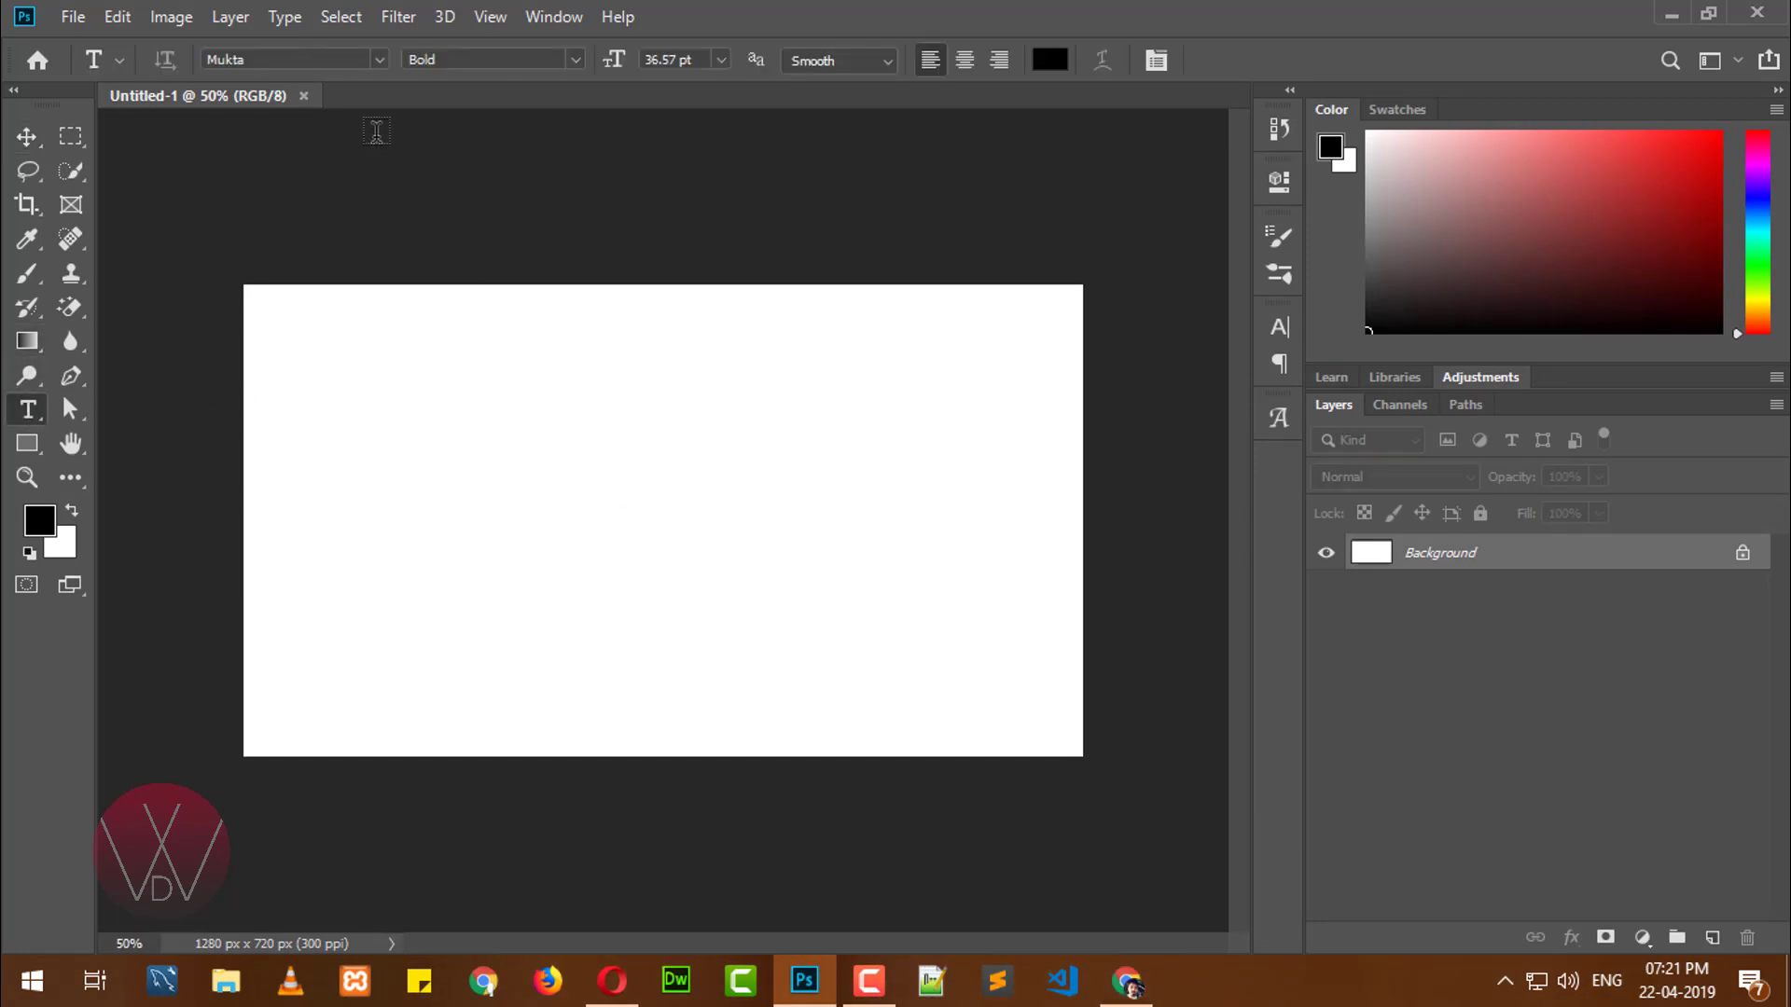
pyautogui.click(480, 459)
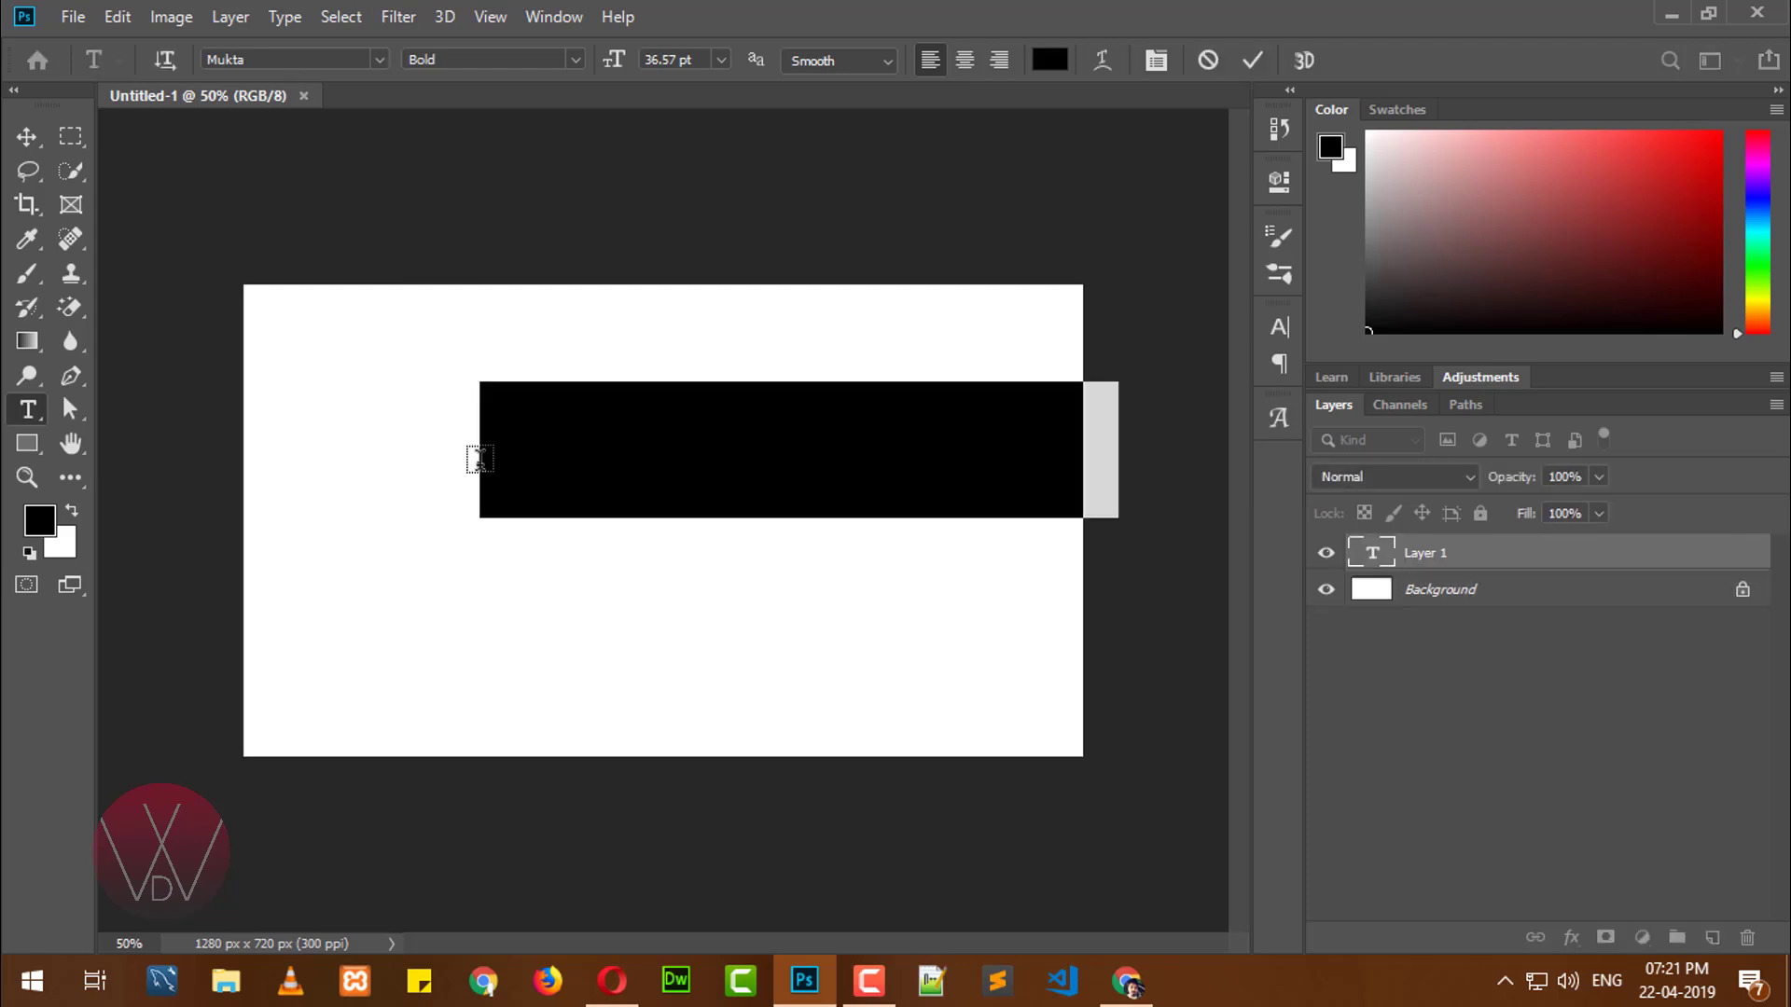
pyautogui.rightClick(518, 436)
pyautogui.click(552, 532)
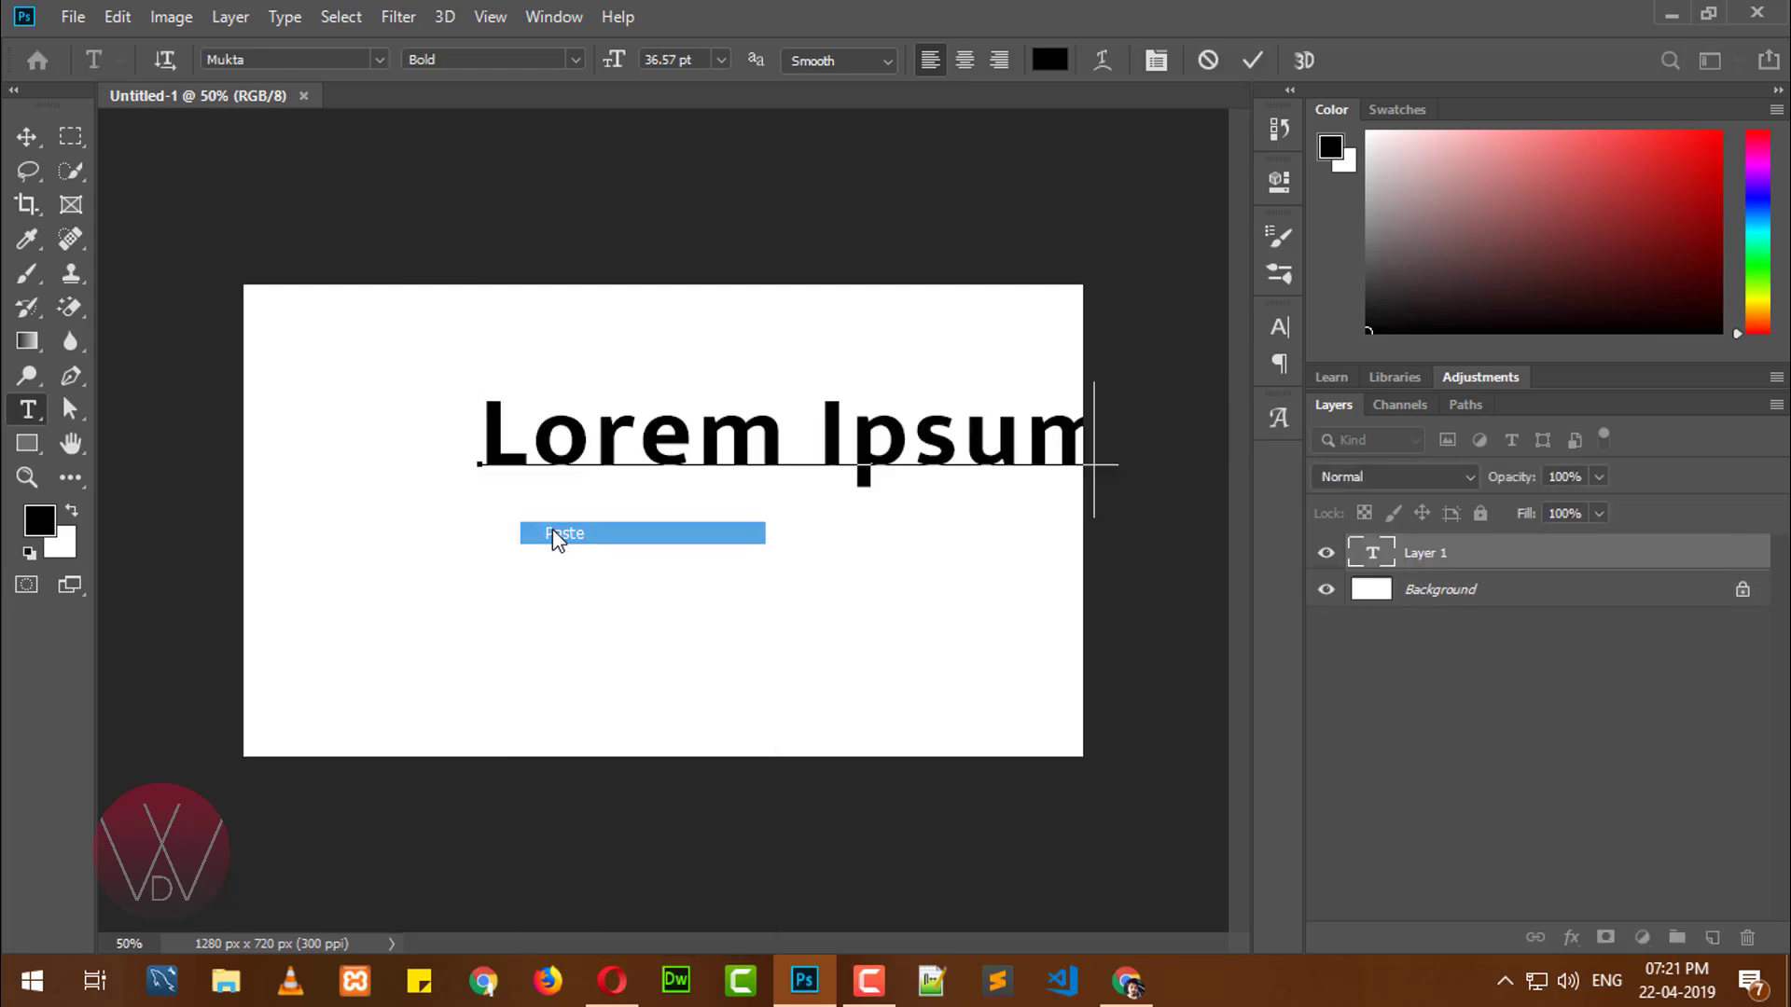
pyautogui.click(1252, 60)
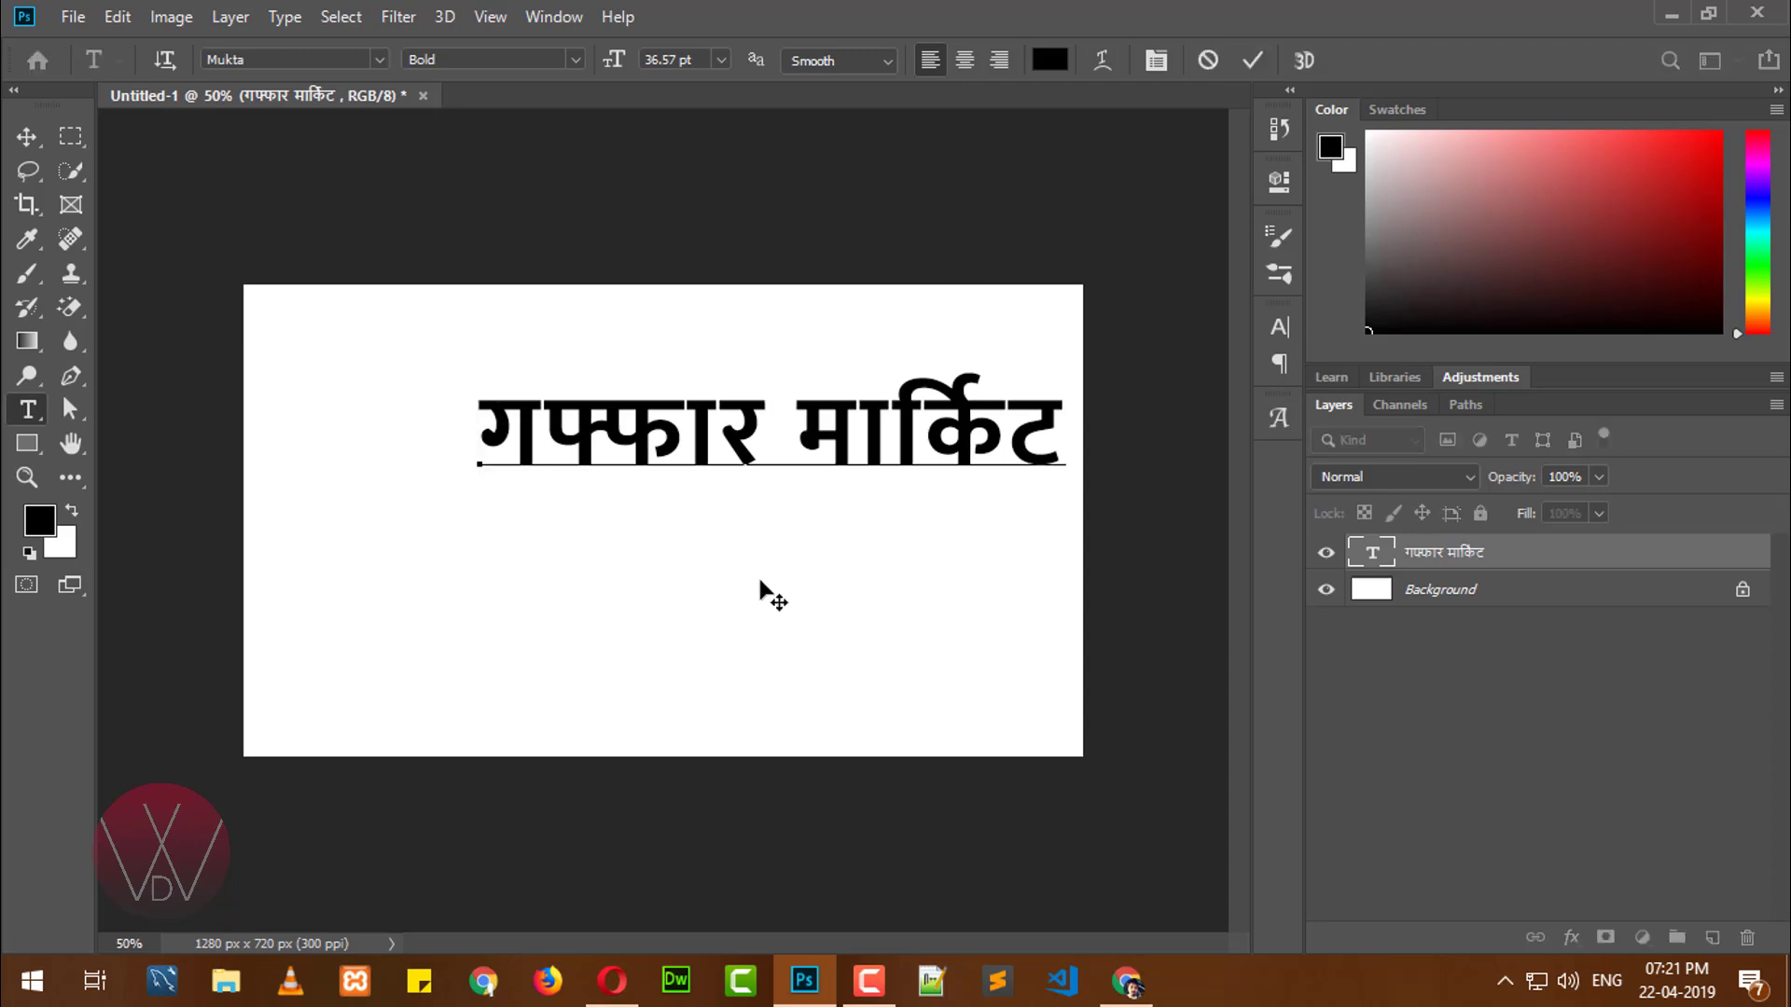
pyautogui.moveTo(761, 585); pyautogui.dragTo(657, 607)
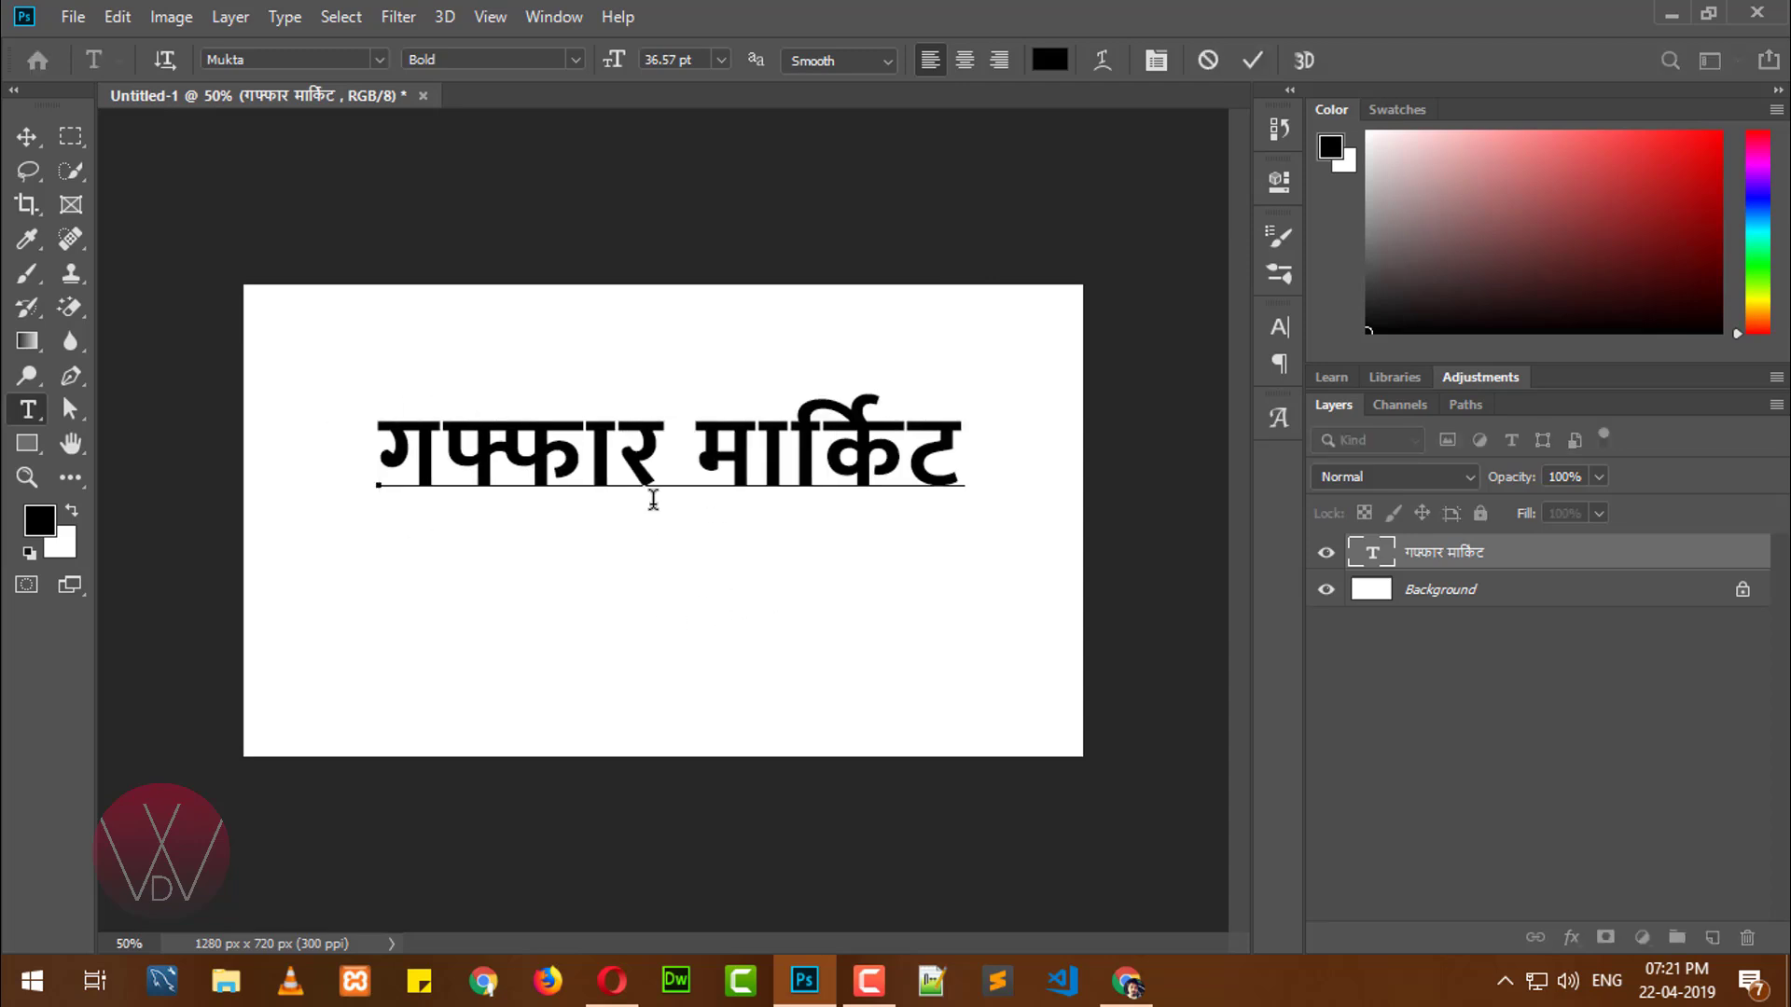
pyautogui.click(975, 434)
# - Choose Baloo Regular in the font family field
pyautogui.hotkey('alt', 'Tab')
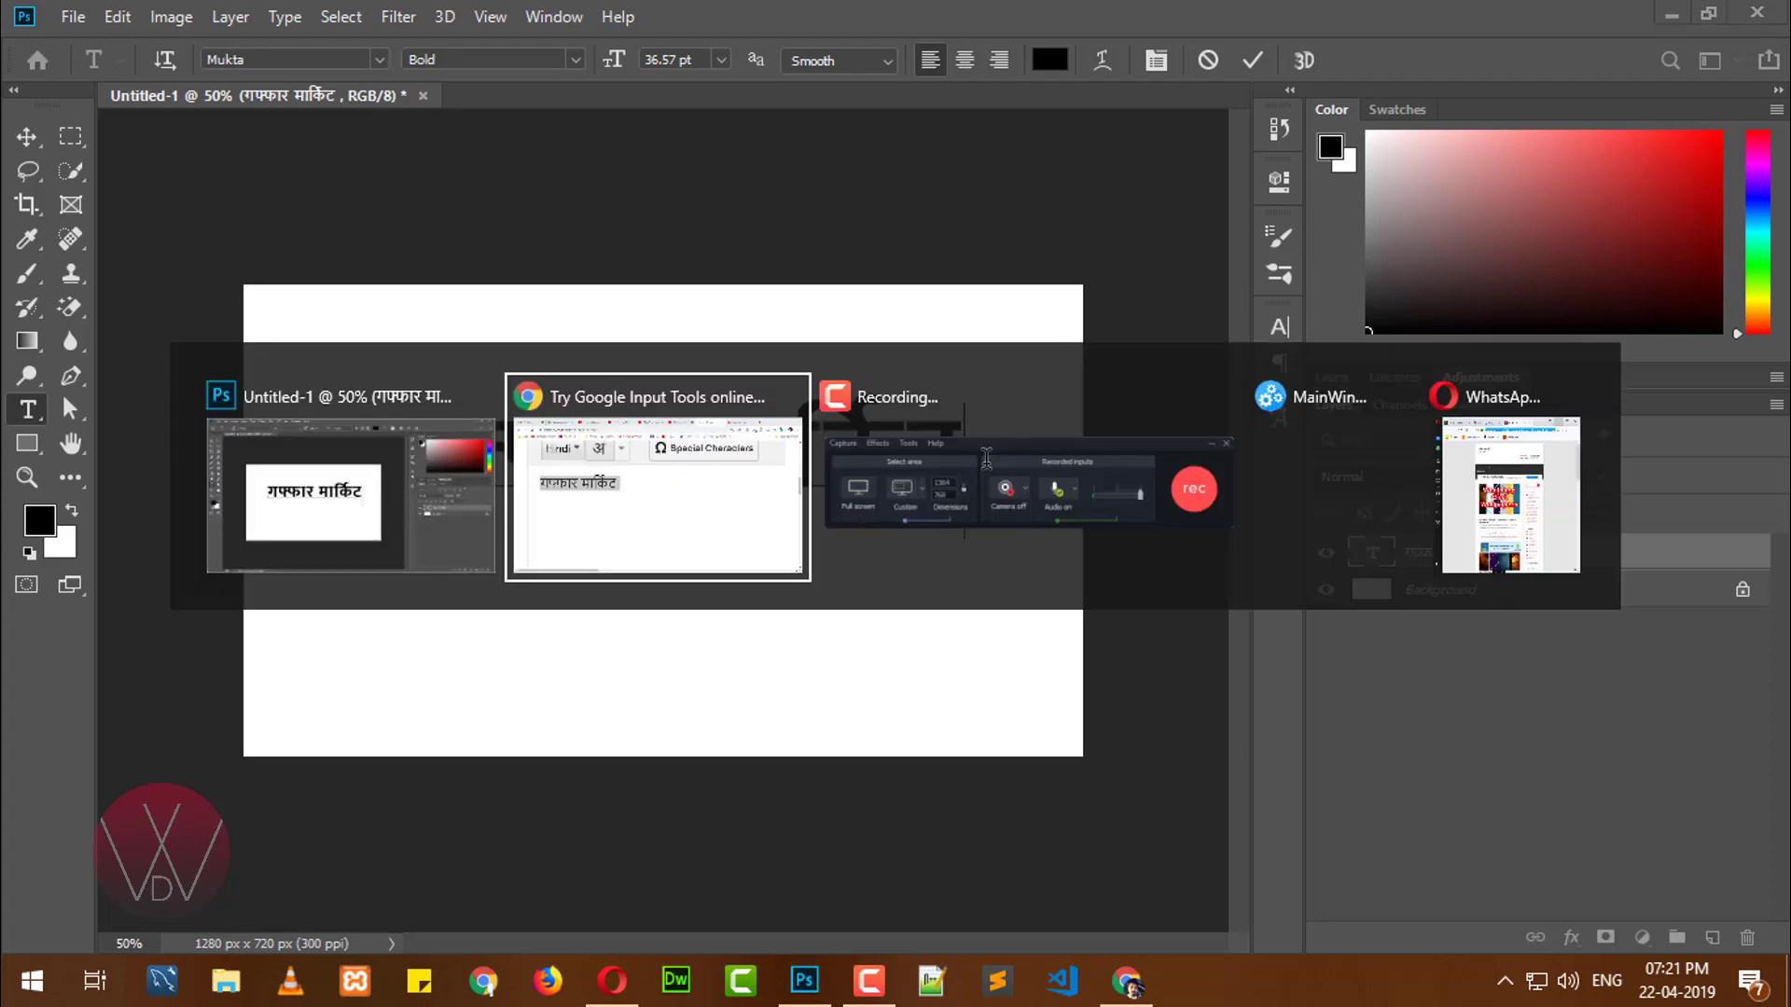
pyautogui.hotkey('alt', 'Tab')
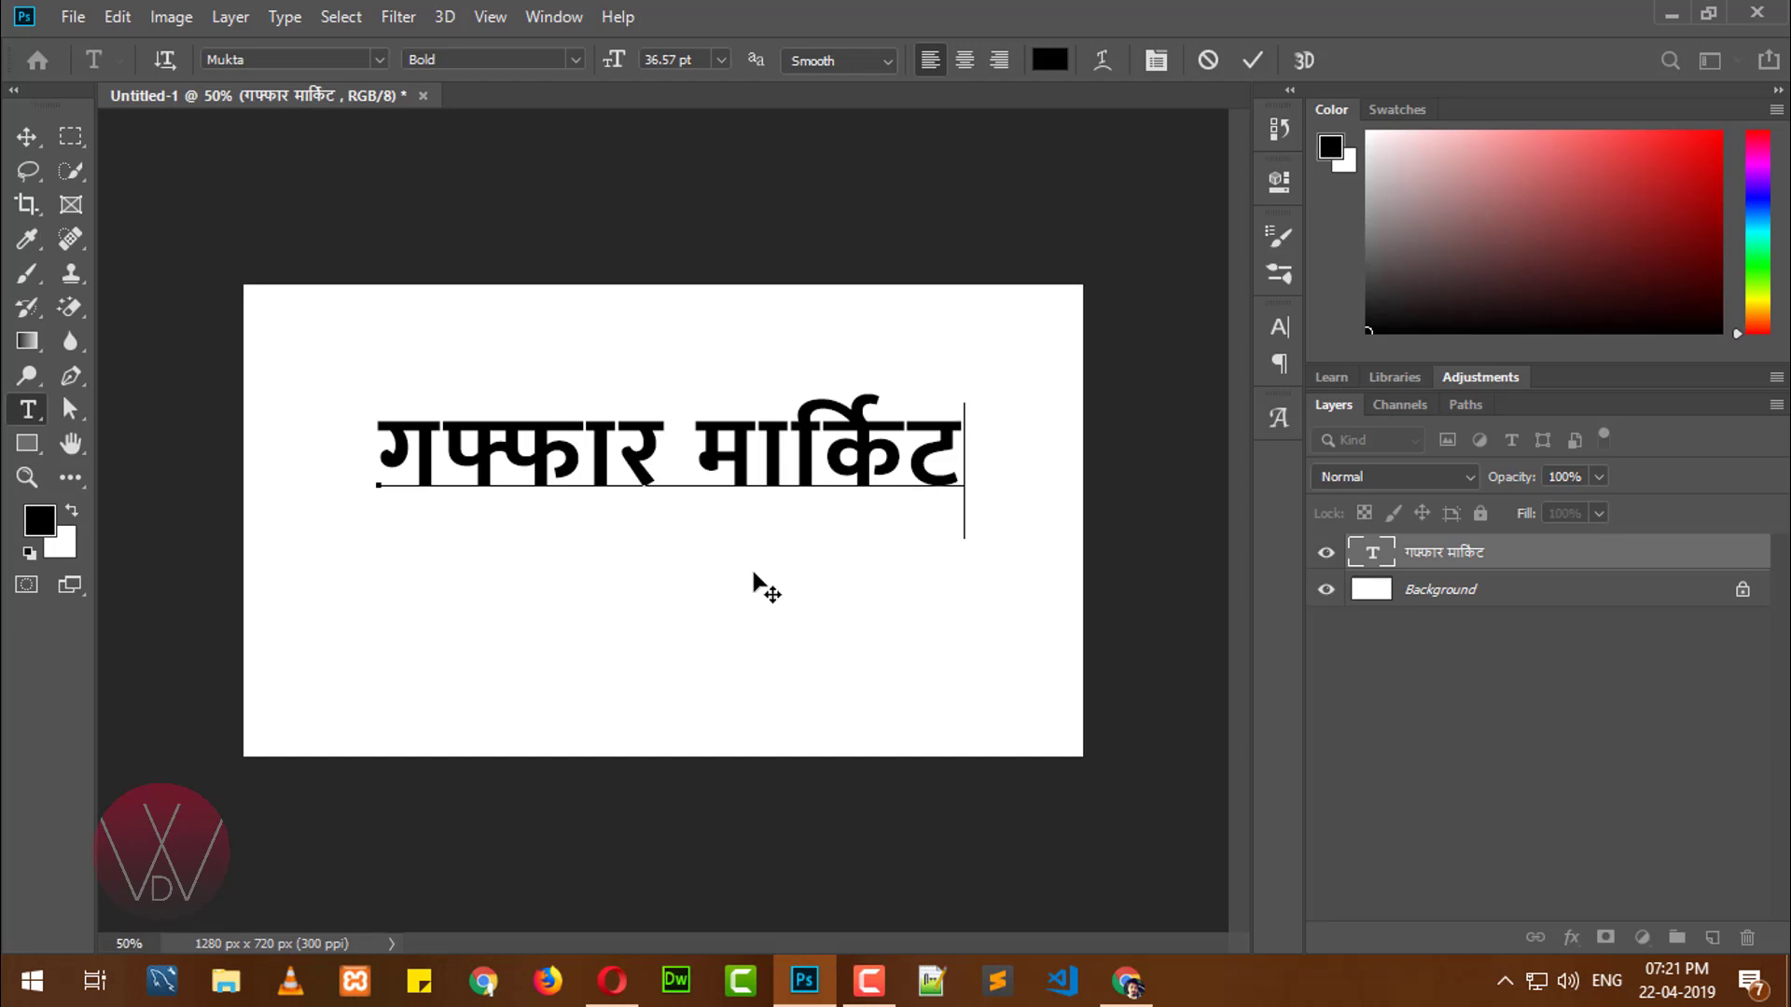
pyautogui.click(316, 58)
pyautogui.write('bal')
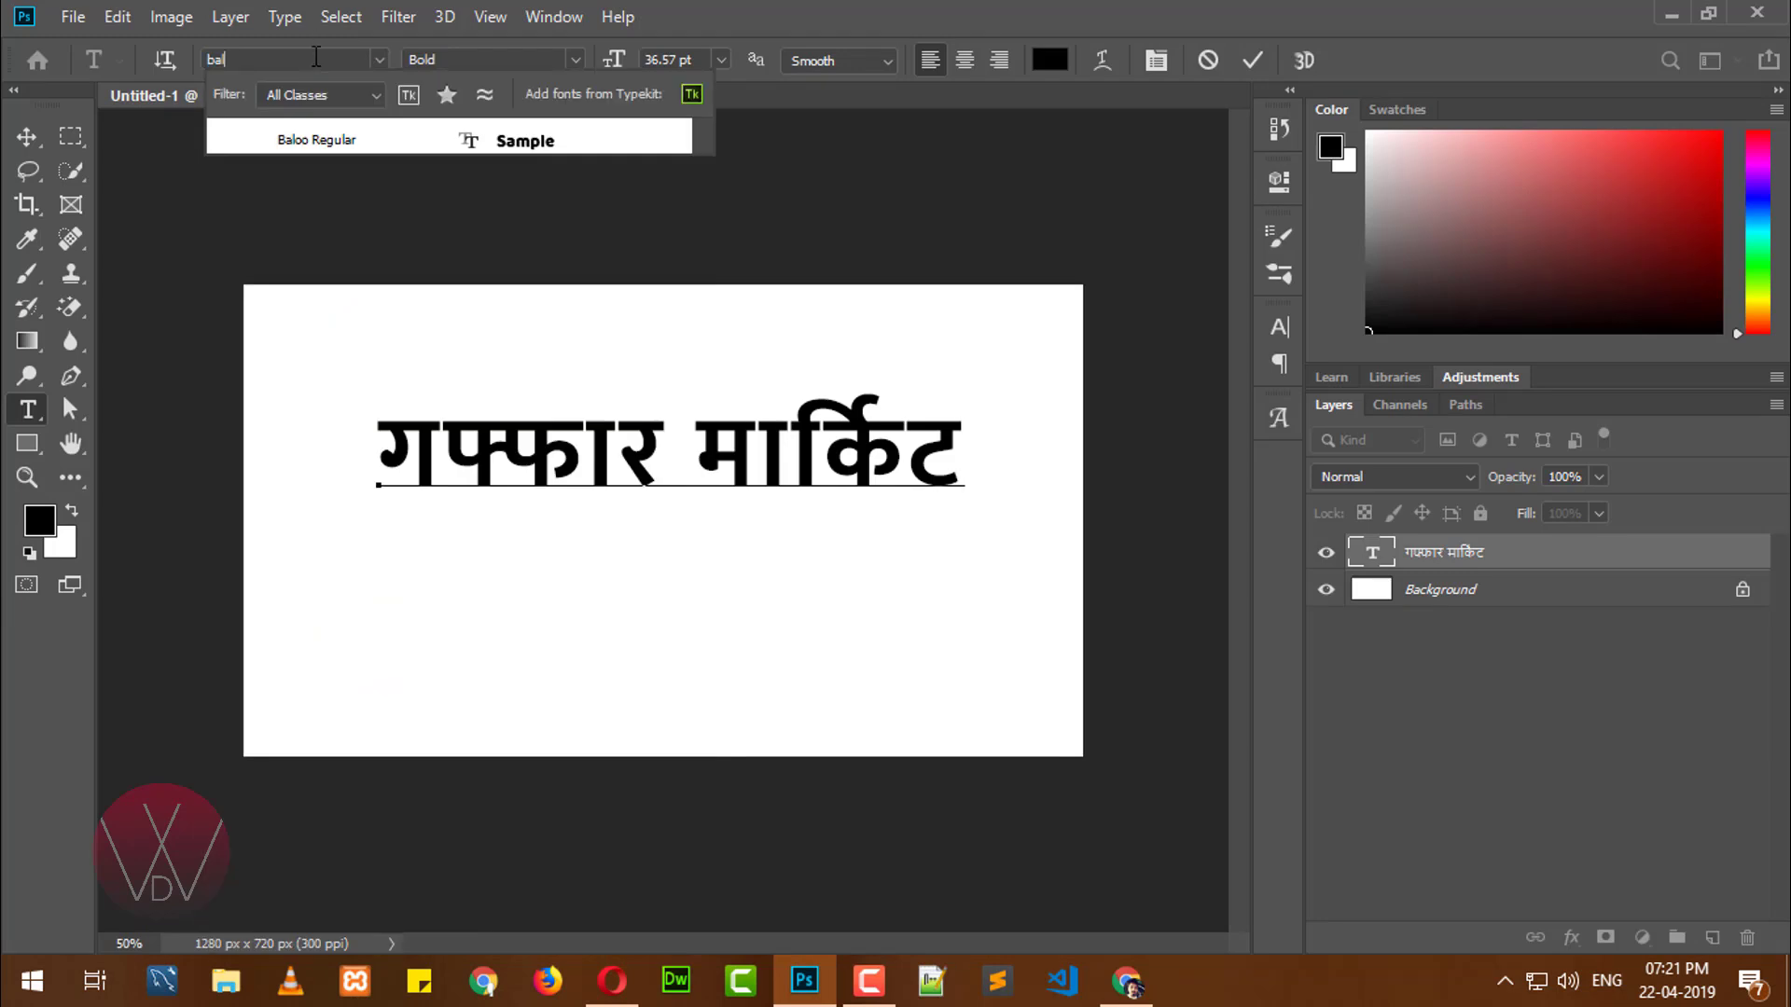
pyautogui.click(352, 142)
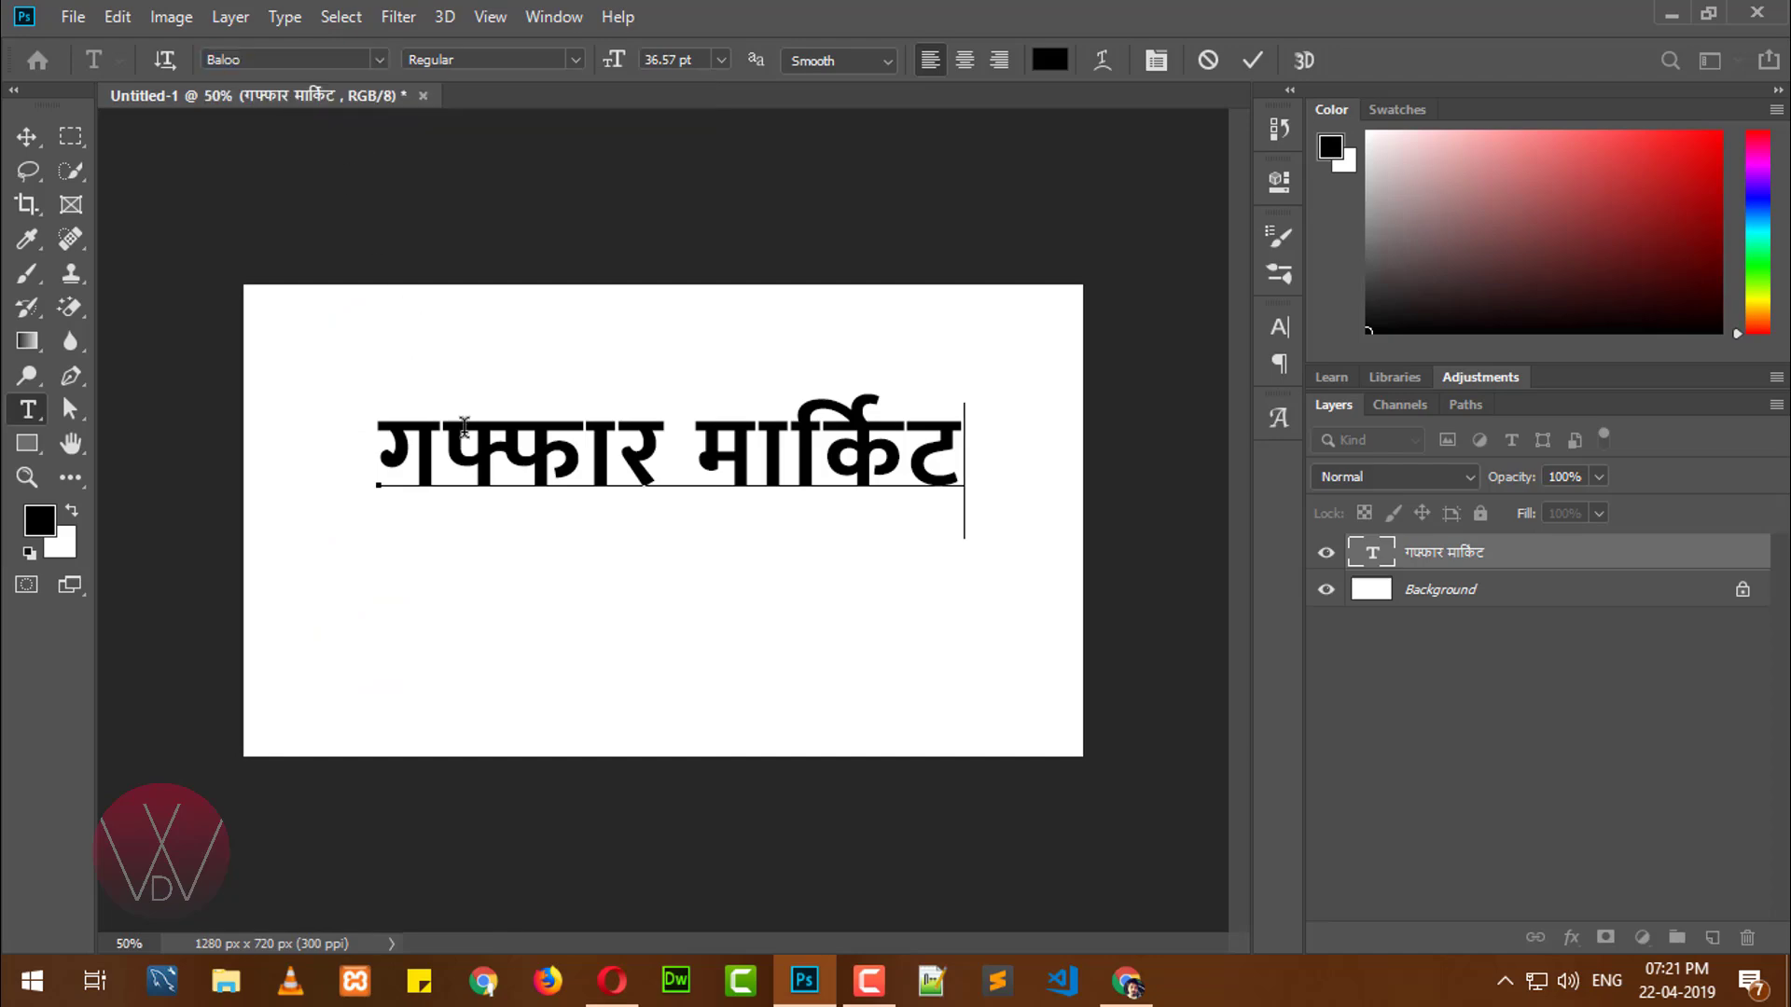
# - Select all the Hindi text, apply Baloo Regular to it, and commit the change
pyautogui.click(467, 431)
pyautogui.hotkey('ctrl', 'a')
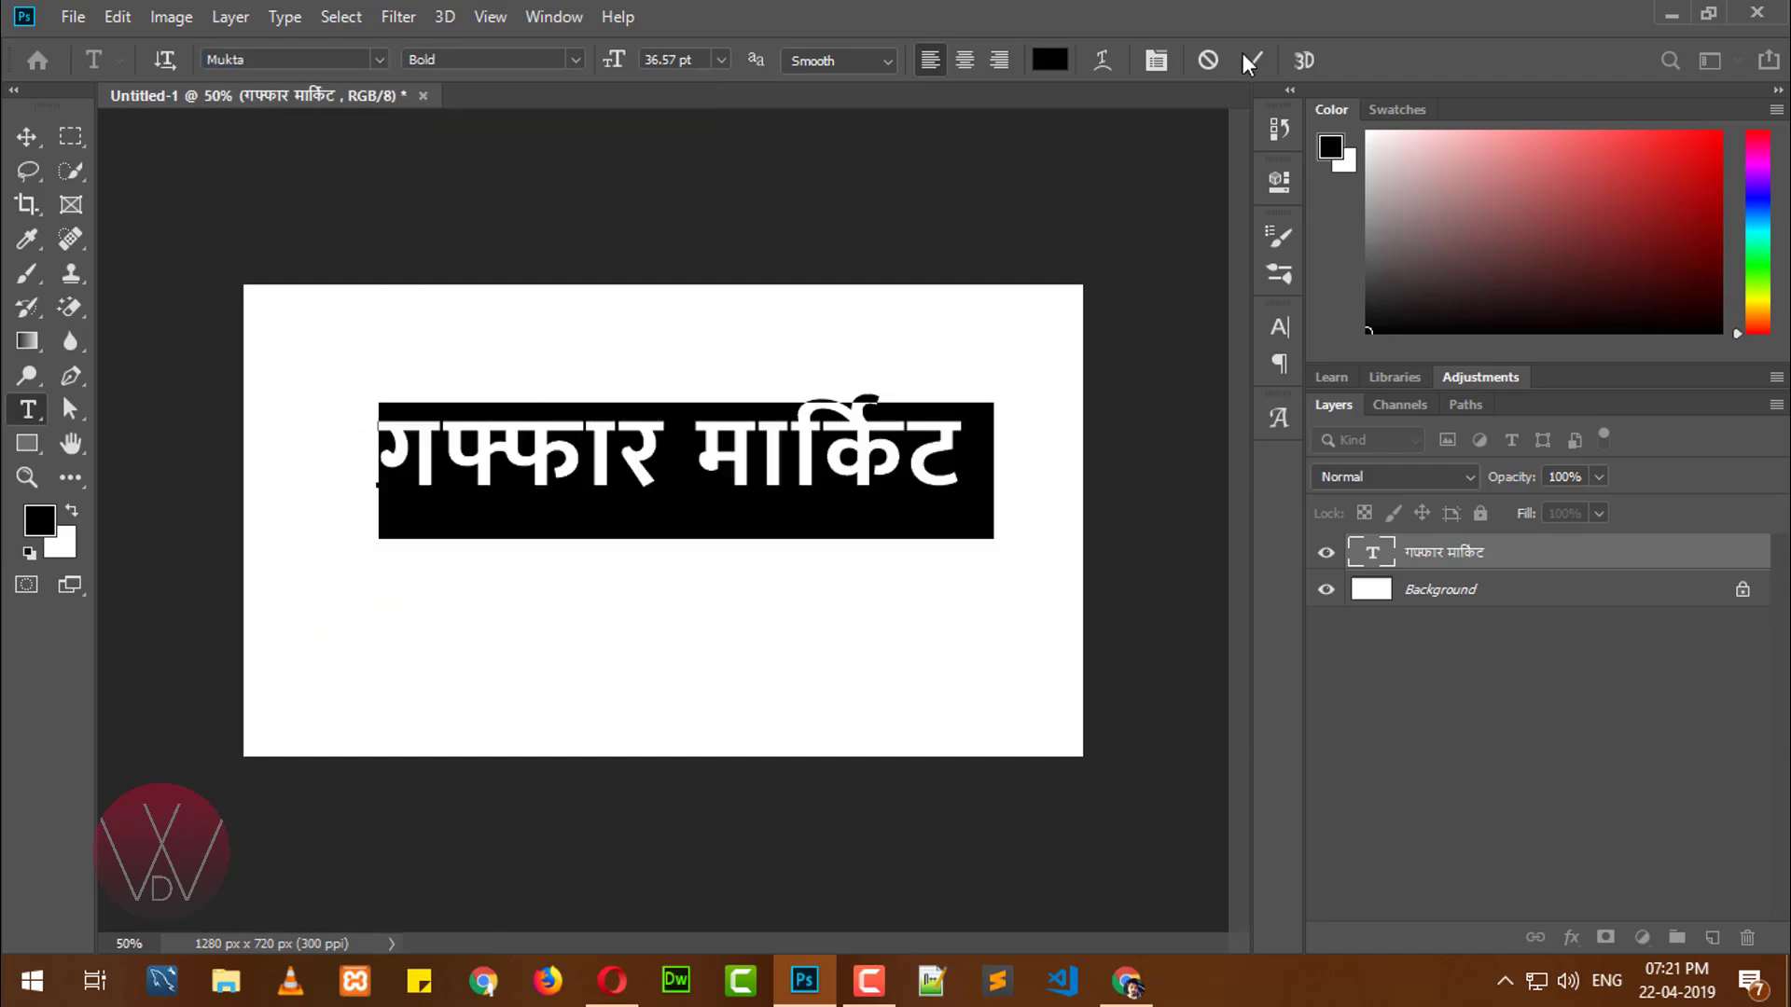
pyautogui.click(309, 60)
pyautogui.write('bal')
pyautogui.click(341, 140)
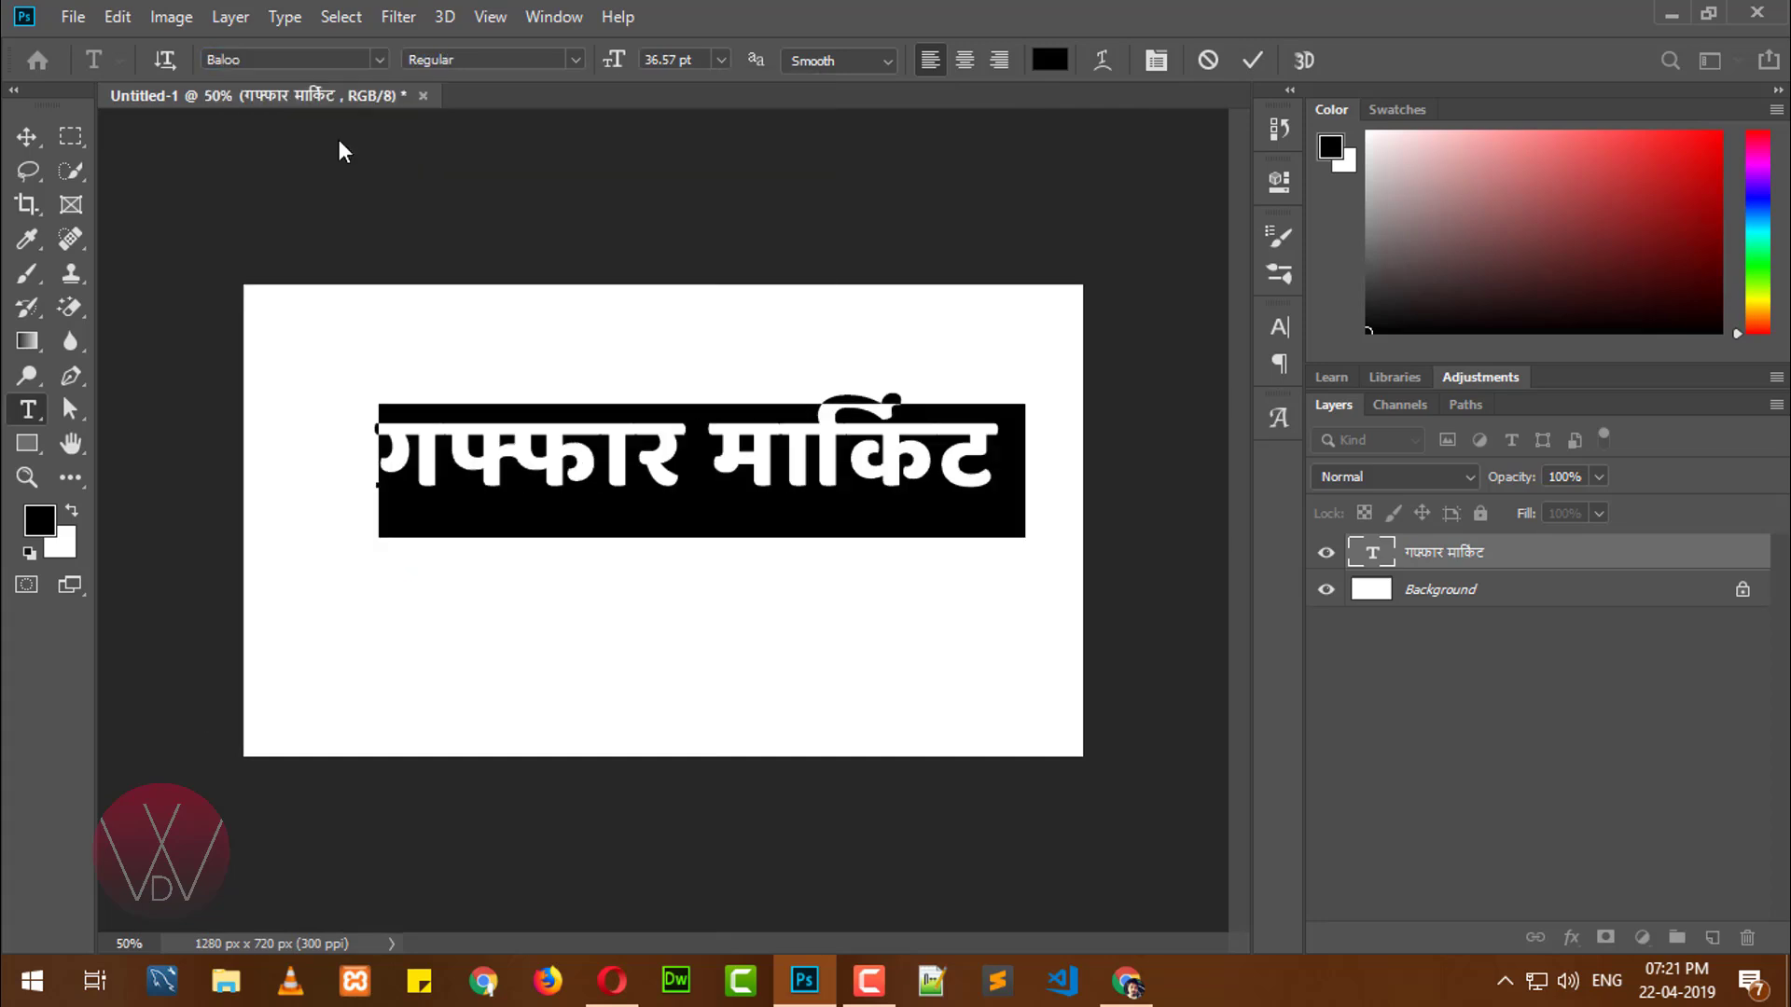
pyautogui.click(1251, 59)
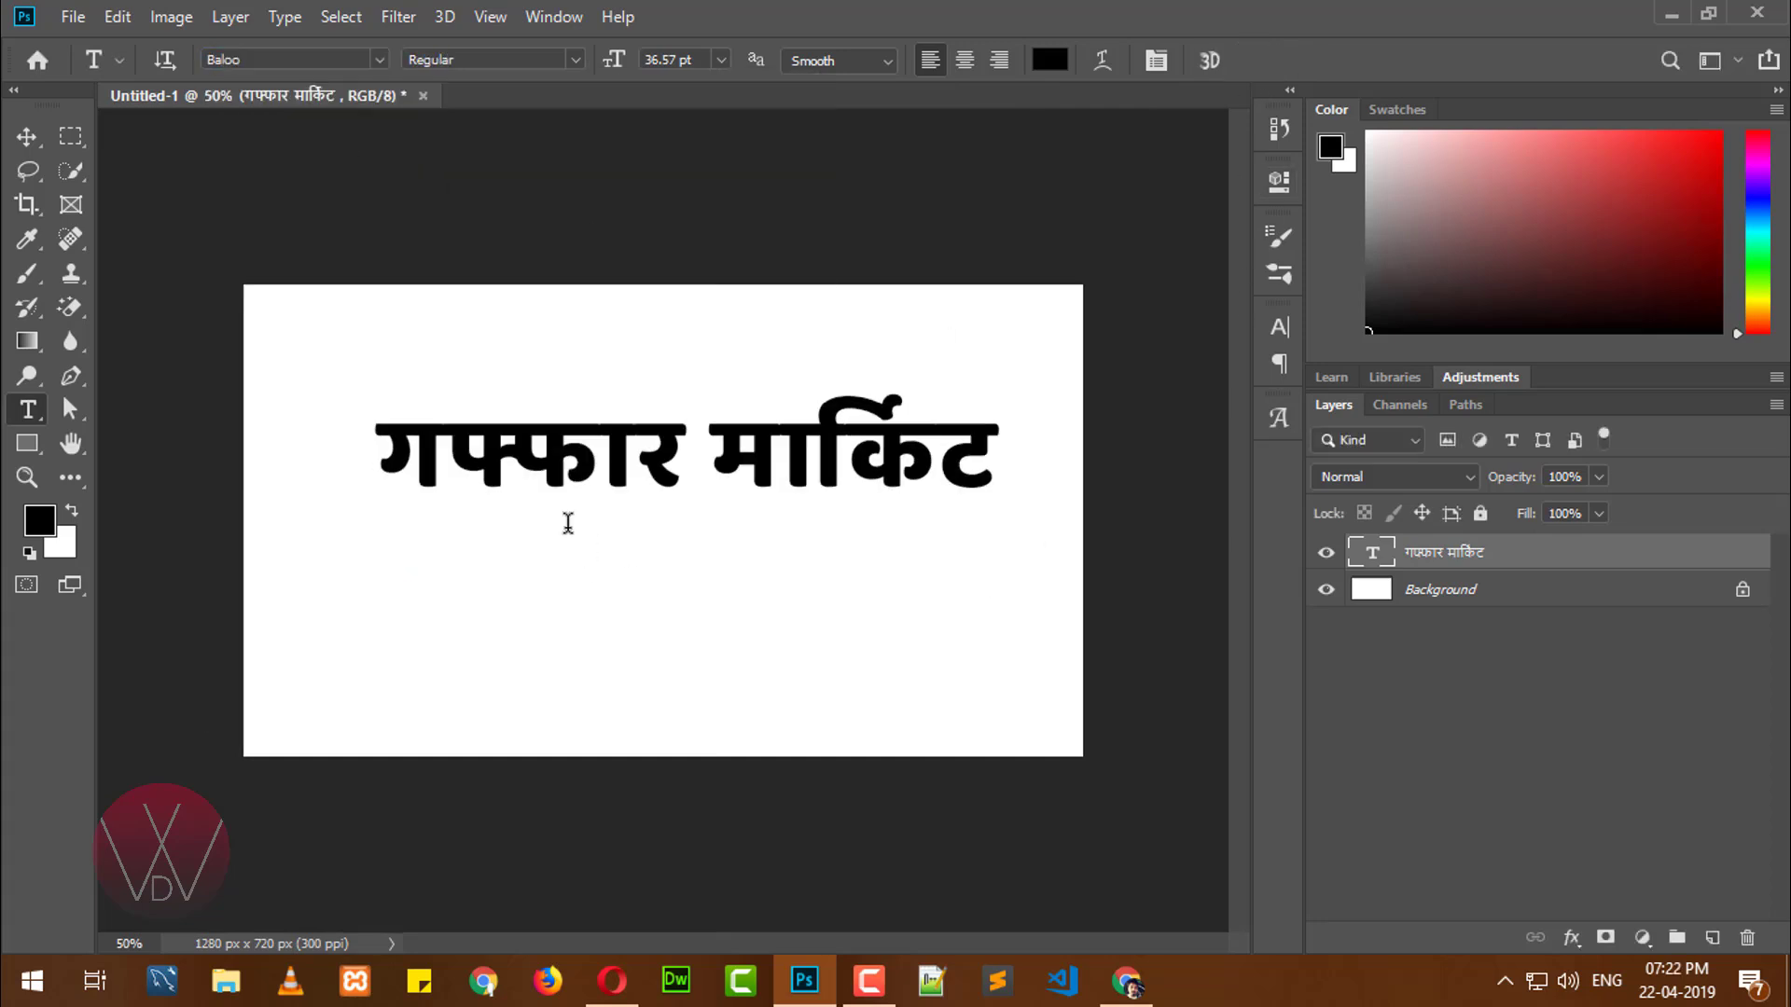